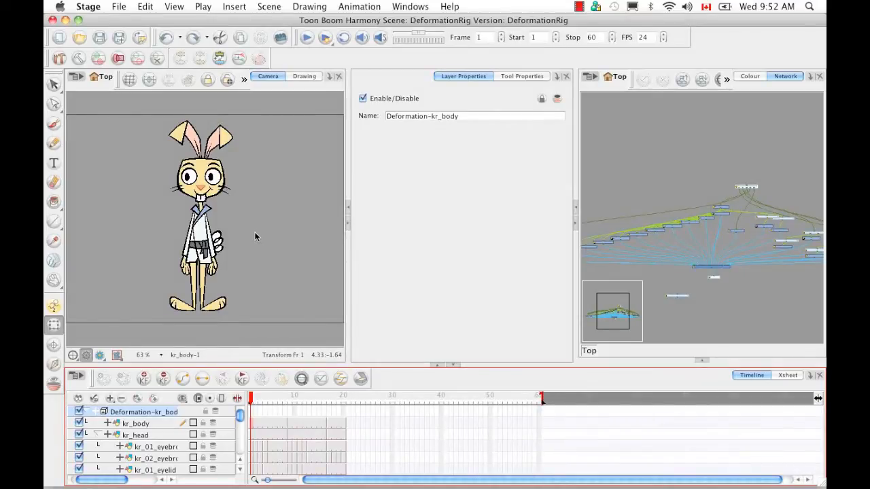
Select the rabbit's kr_02_hand drawing in the camera view and bring its layer into view in the timeline.
left_click(212, 272)
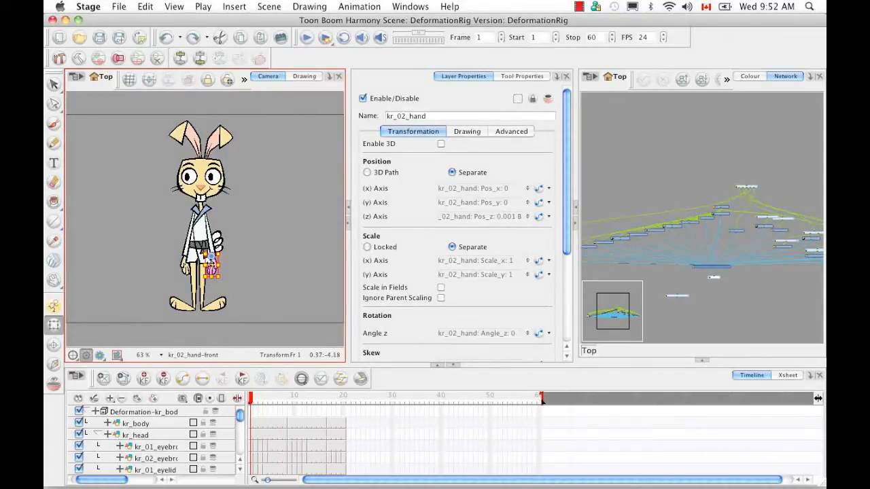
key("2")
key("2")
key("2")
key("2")
key("2")
key("2")
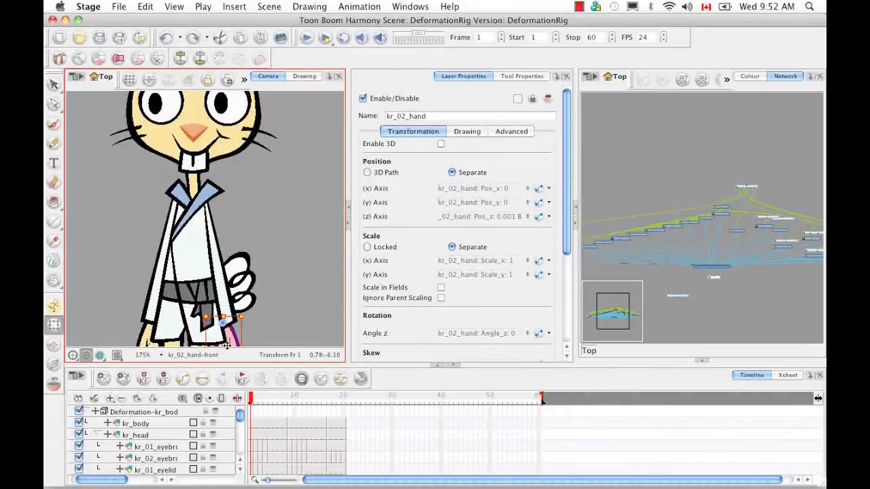
scroll(226, 345, "down", 5)
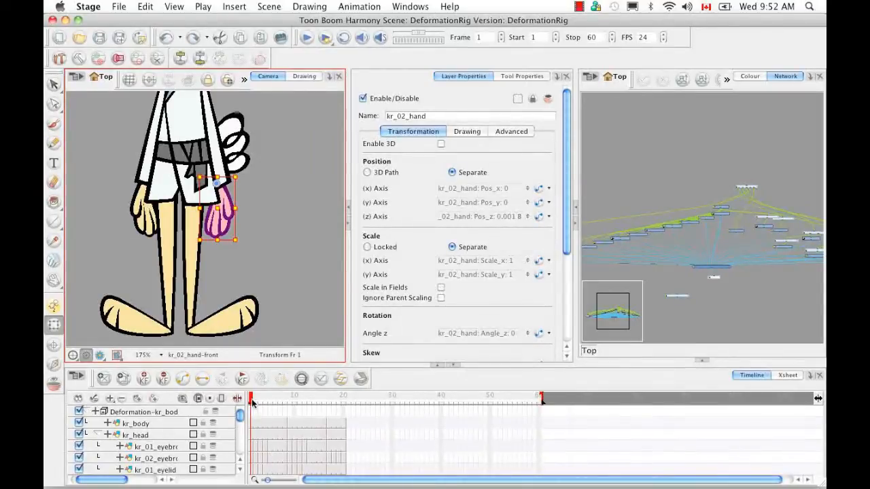
left_click(303, 383)
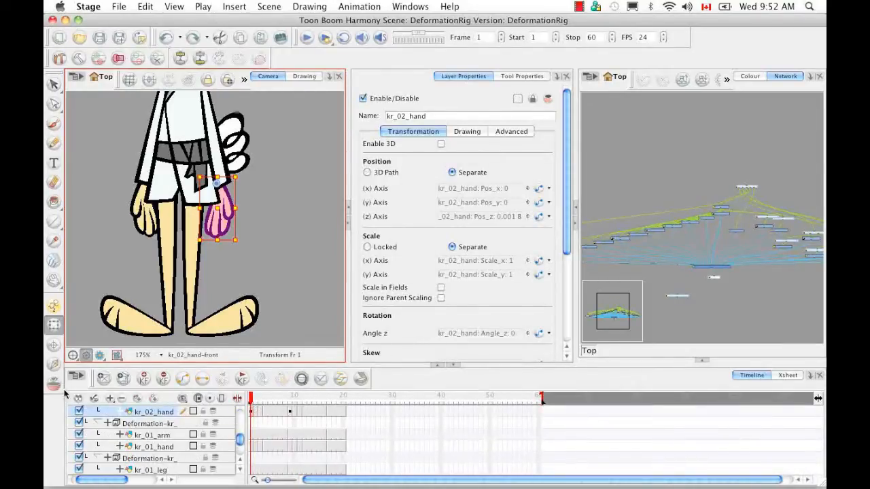
Set the pivot of the kr_02_hand drawing at the wrist with the Pivot tool on frame 1.
left_click(53, 347)
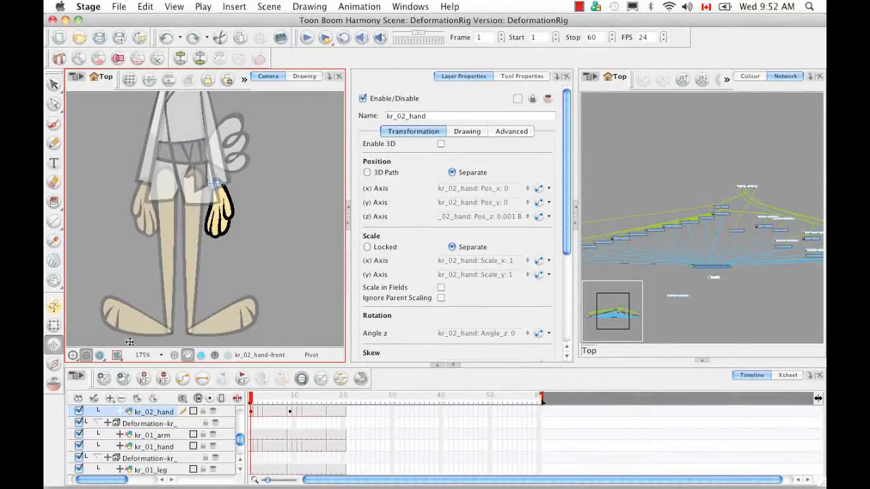
left_click(516, 76)
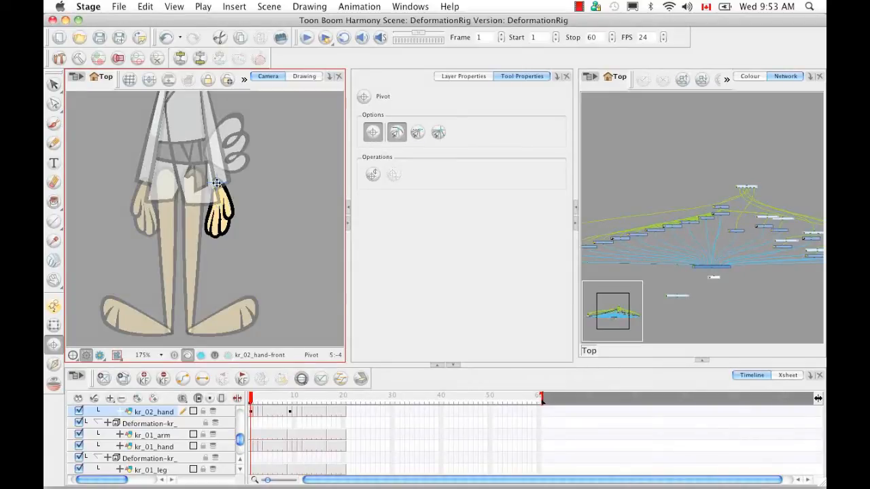
left_click(240, 216)
left_click(262, 182)
left_click(216, 184)
mouse_move(250, 398)
left_mouse_down()
mouse_move(271, 399)
mouse_move(250, 399)
left_mouse_up()
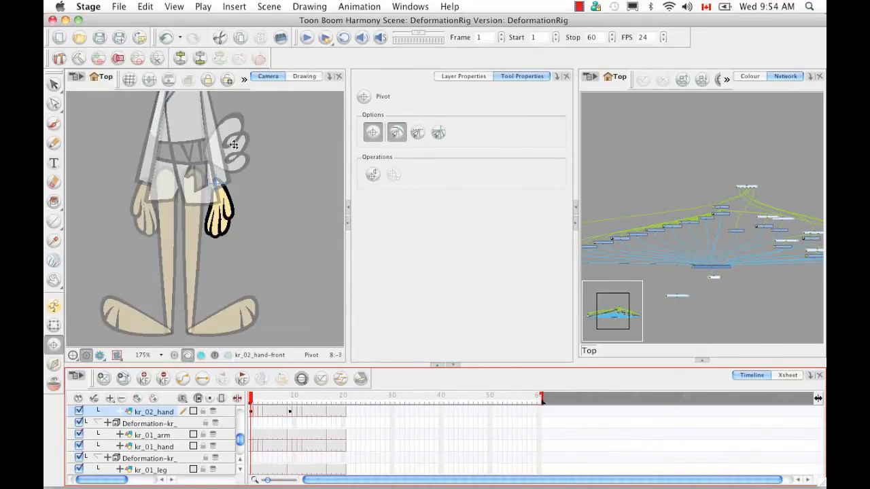
Copy the kr_02_hand cell at frame 1 and paste it onto the following drawings using Paste Special with Update Drawing Pivot.
right_click(251, 413)
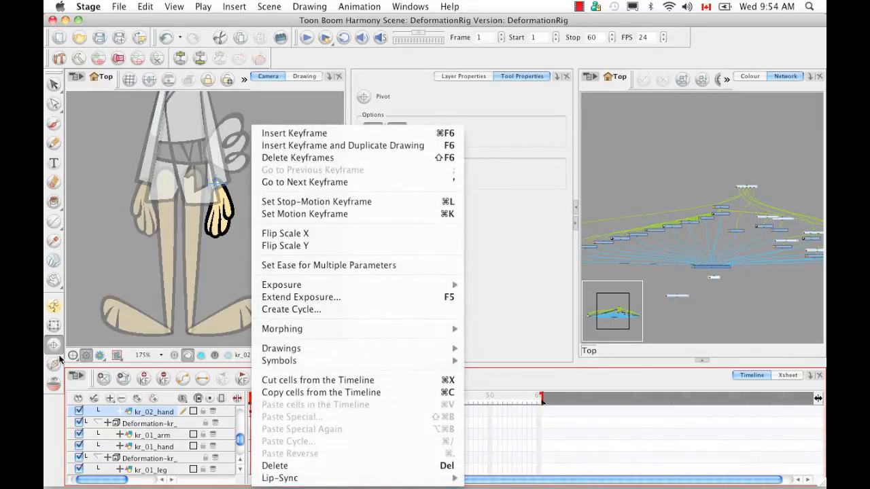
left_click(417, 395)
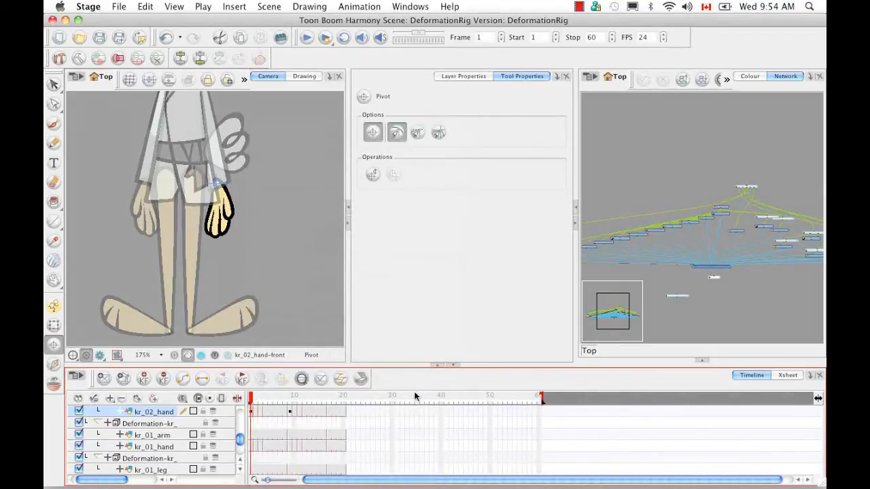
left_click(255, 416)
left_click(261, 413)
left_click(265, 413)
left_click(255, 412)
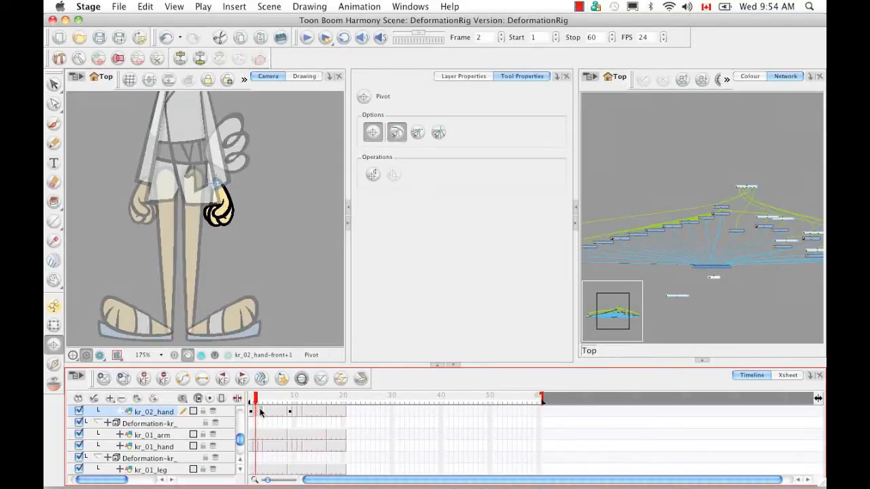
right_click(261, 412)
mouse_move(265, 405)
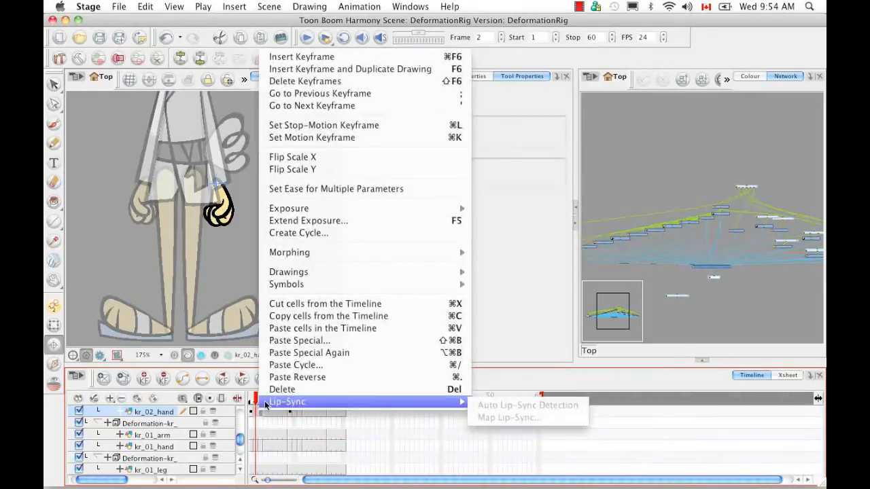
left_click(295, 341)
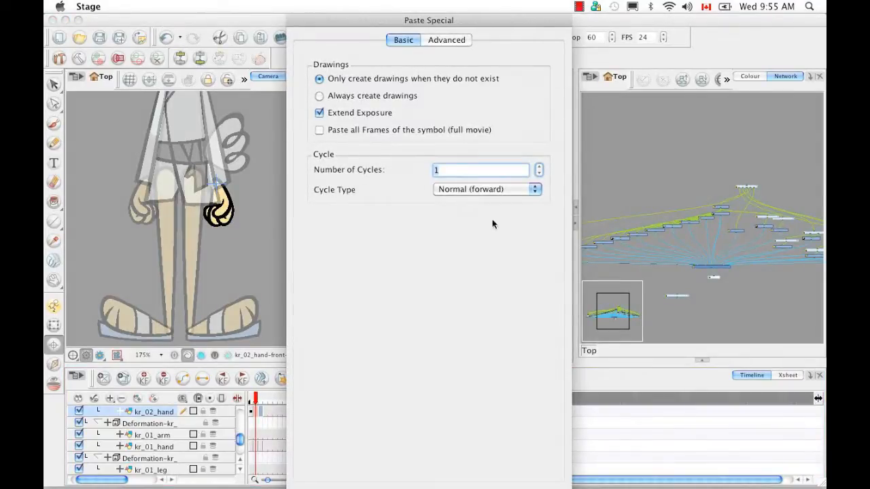
left_click(447, 39)
left_click(330, 96)
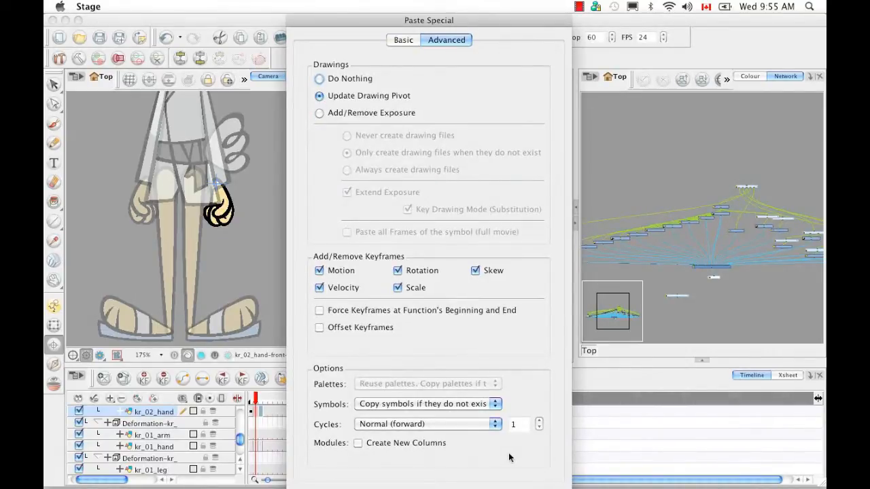
key("Return")
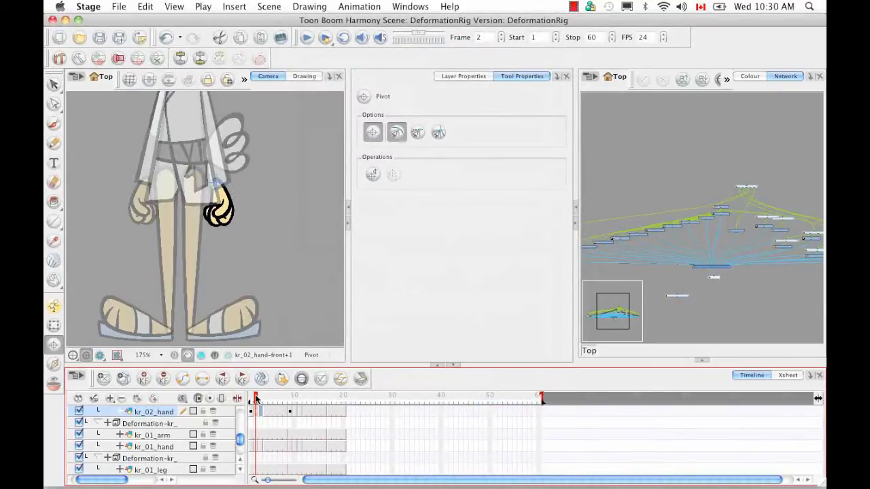
Check the hand drawing at frame 3, then undo the last pivot paste and return to frame 1.
left_click(260, 400)
mouse_move(260, 400)
left_mouse_down()
mouse_move(248, 401)
mouse_move(260, 401)
left_mouse_up()
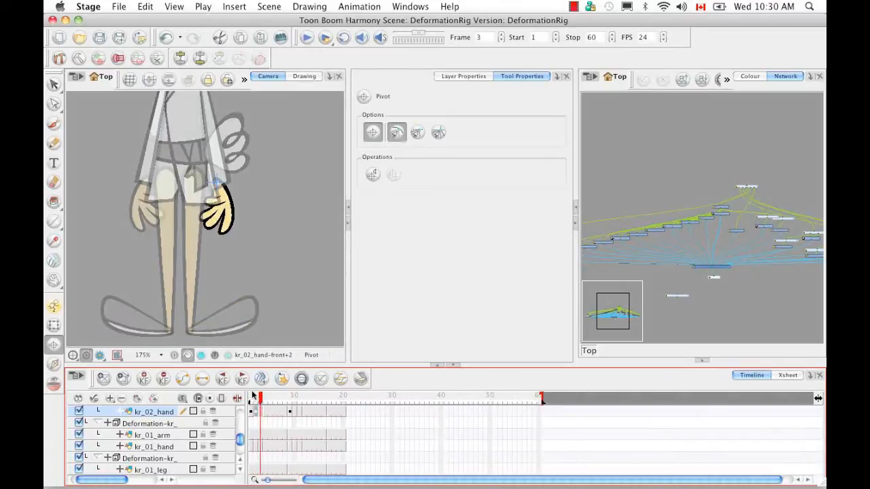
left_click(167, 39)
left_click_drag(260, 399, 252, 395)
left_click(292, 350)
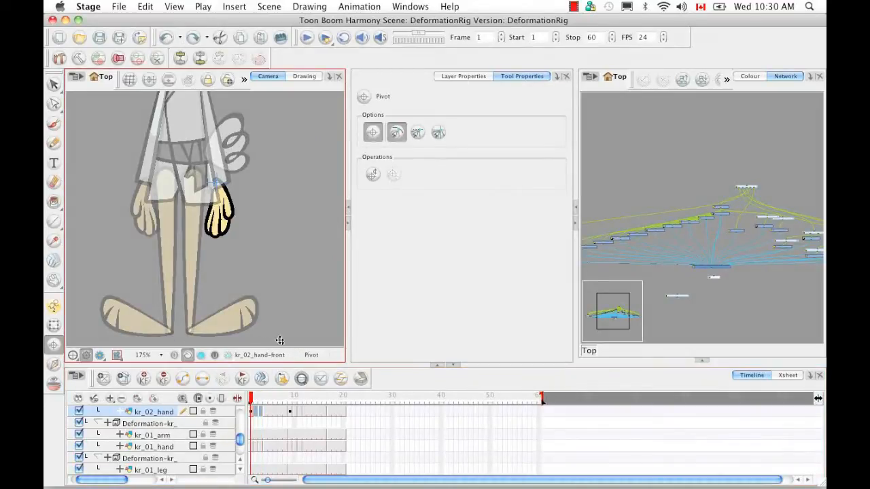
Select the rabbit's kr_01_ear drawing with the Transform tool and bring its layer into view in the timeline.
key("2")
key("2")
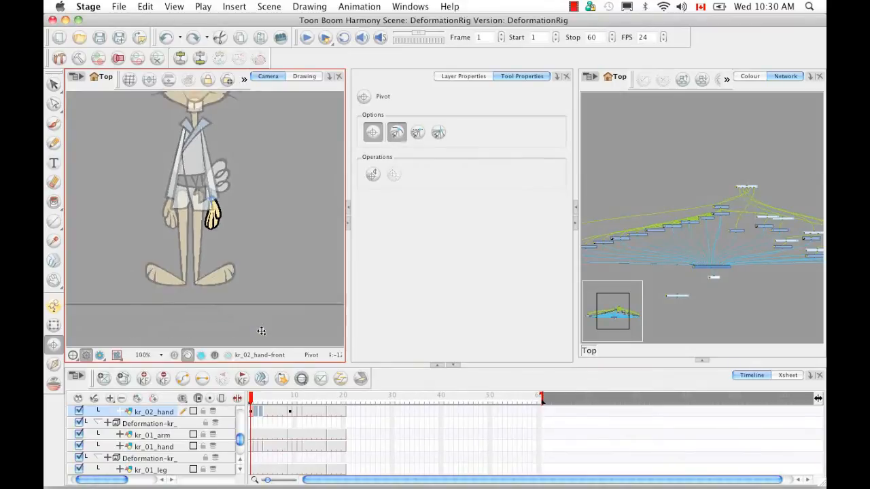
left_click_drag(202, 188, 229, 269)
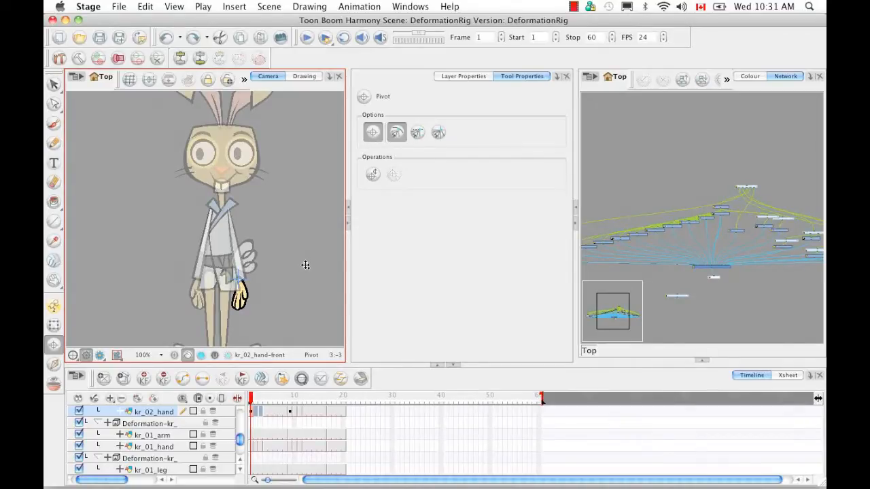
left_click(53, 325)
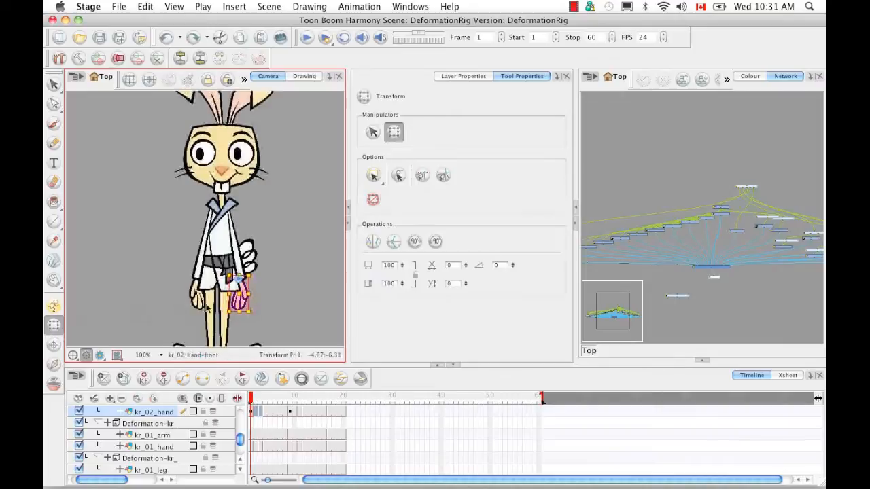
left_click_drag(282, 256, 257, 286)
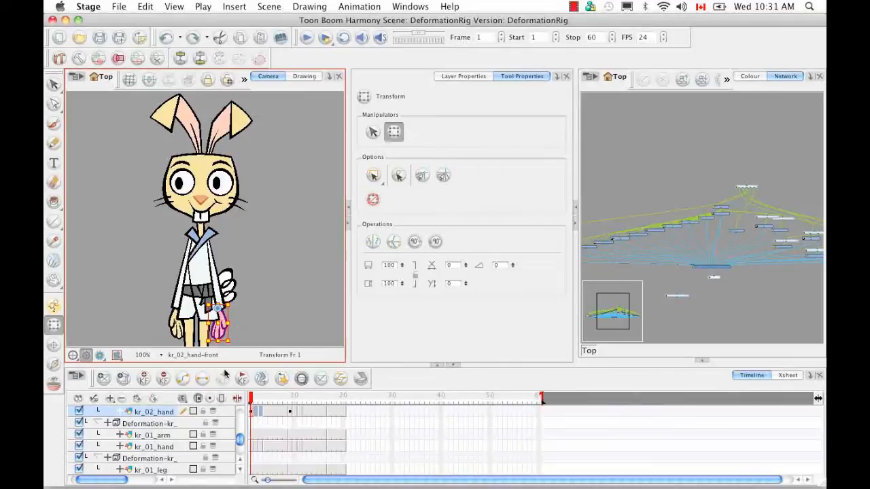
left_click(174, 117)
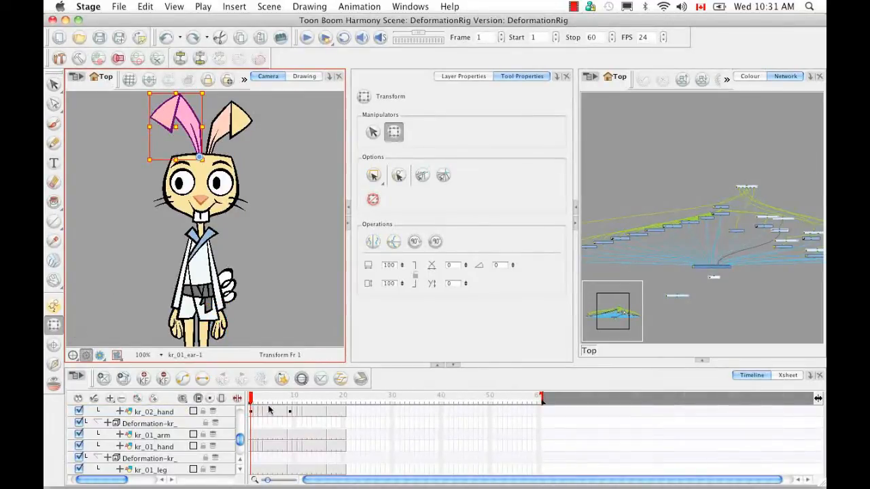
left_click(300, 381)
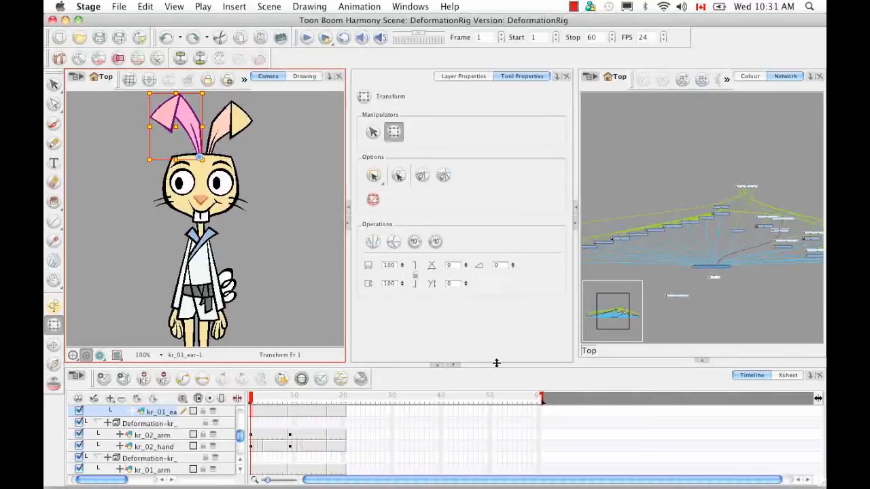
Turn on Setup Mode and try to show the control for the selected kr_01_ear drawing.
left_click(79, 60)
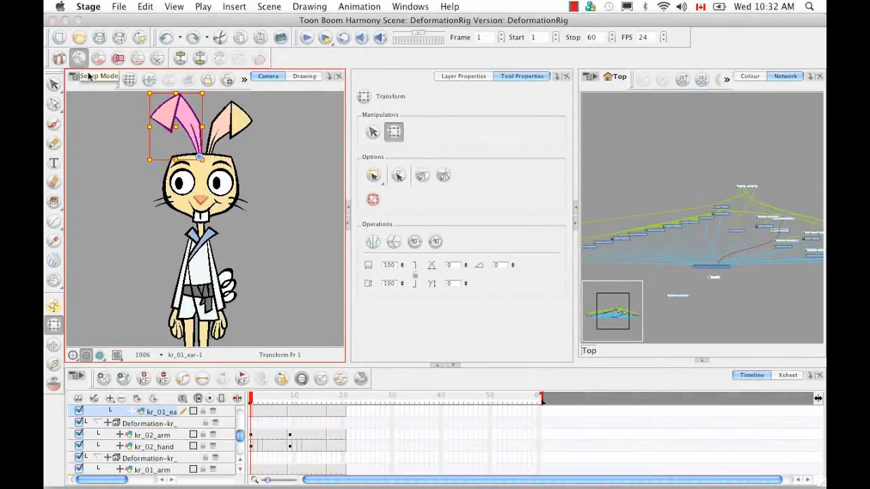
left_click(174, 6)
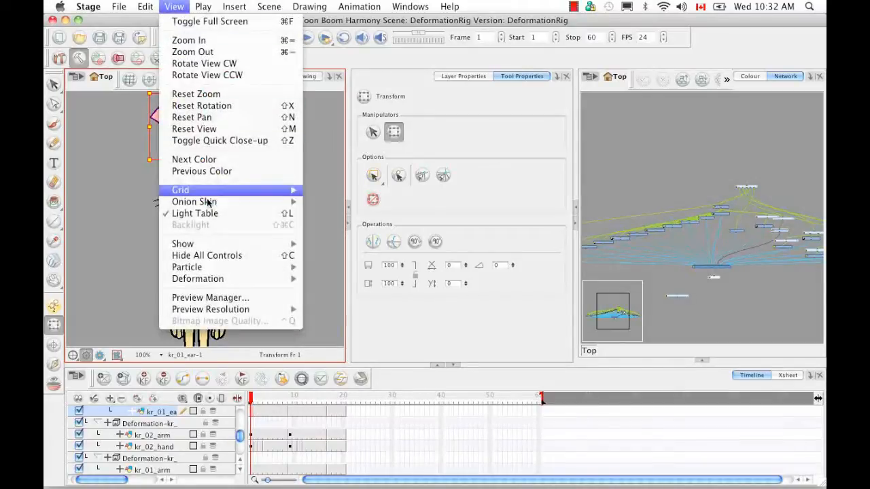
mouse_move(218, 249)
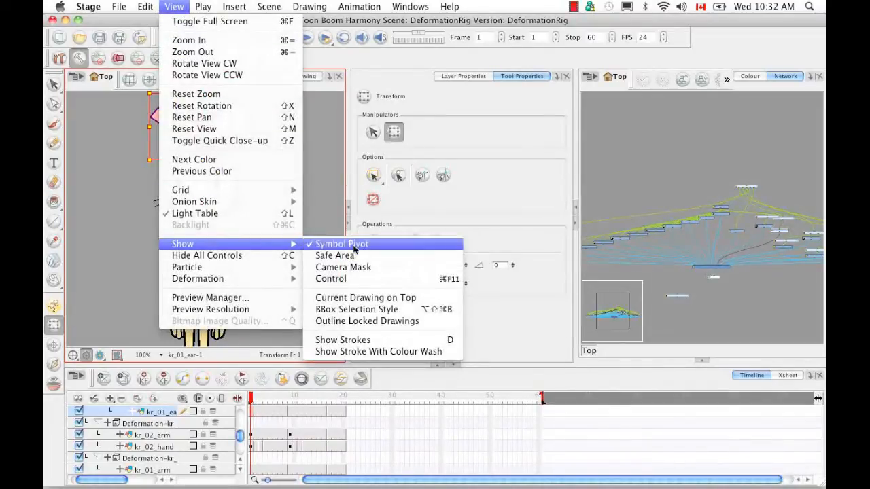
left_click(333, 278)
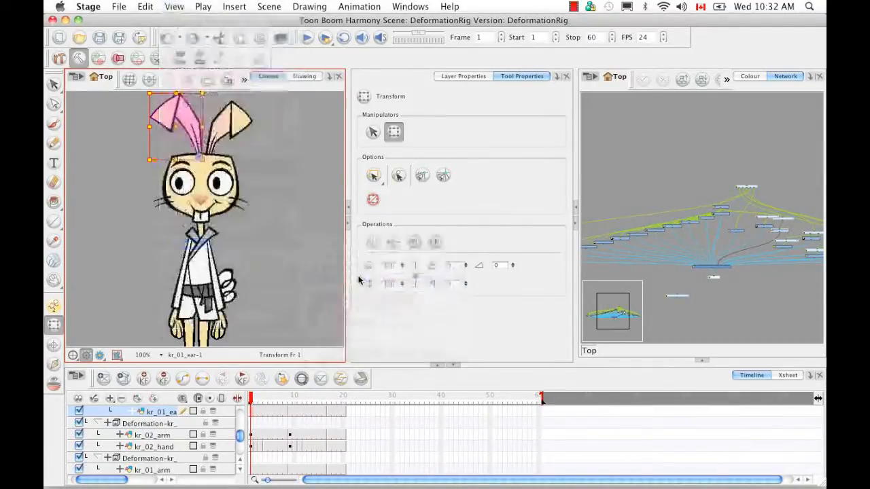
left_click(243, 79)
left_click(256, 100)
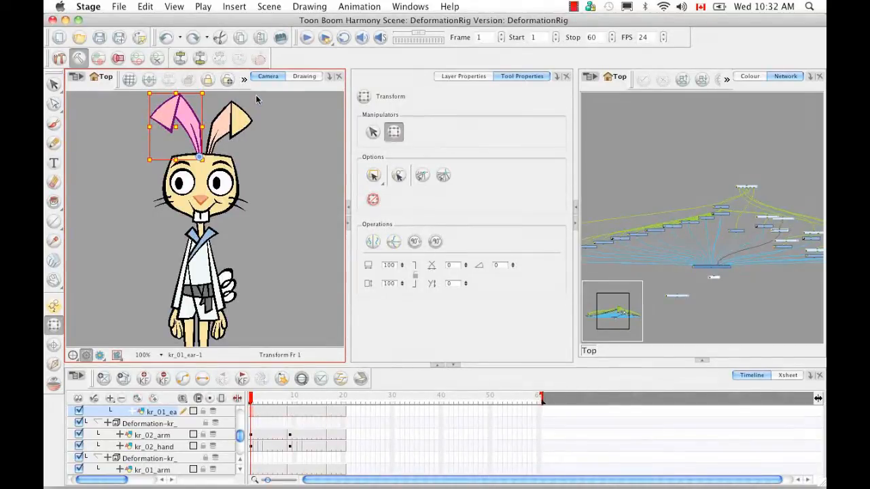
Select the Deformation group above the kr_01_ear layer and show its deformation controls on the ear.
left_click(239, 458)
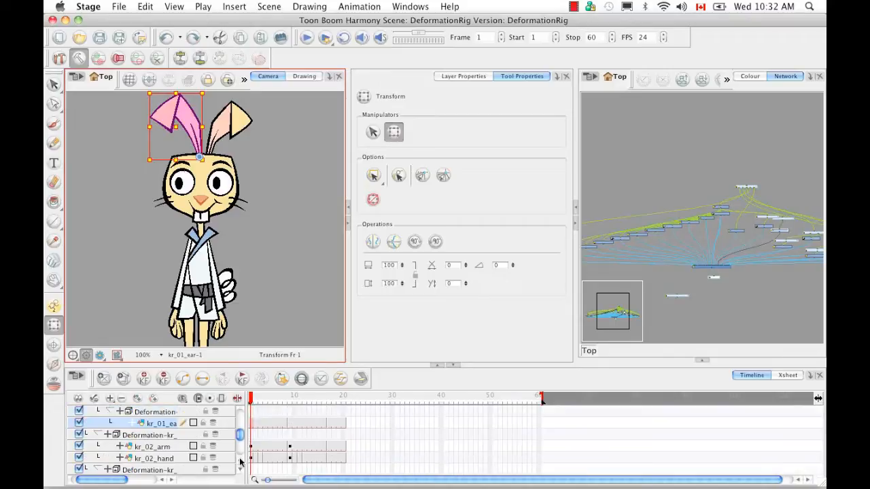
left_click(155, 412)
left_click(244, 79)
left_click(257, 101)
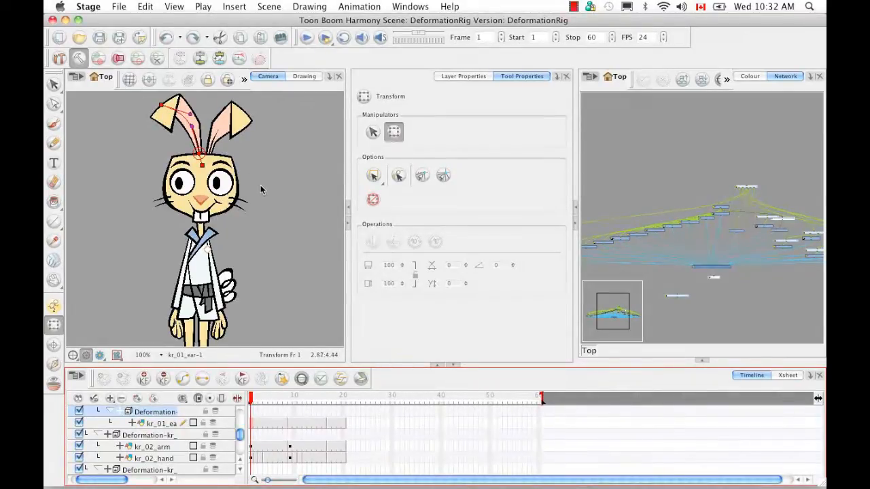
scroll(194, 178, "up", 4)
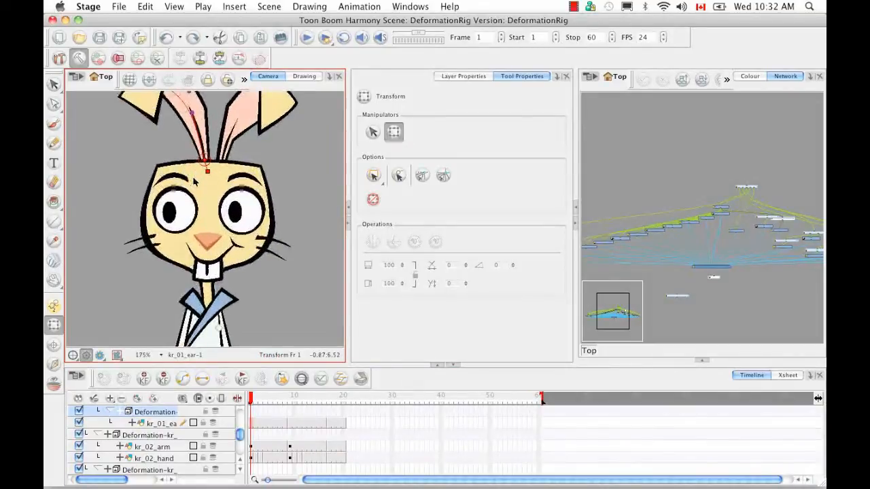
left_click_drag(209, 164, 230, 252)
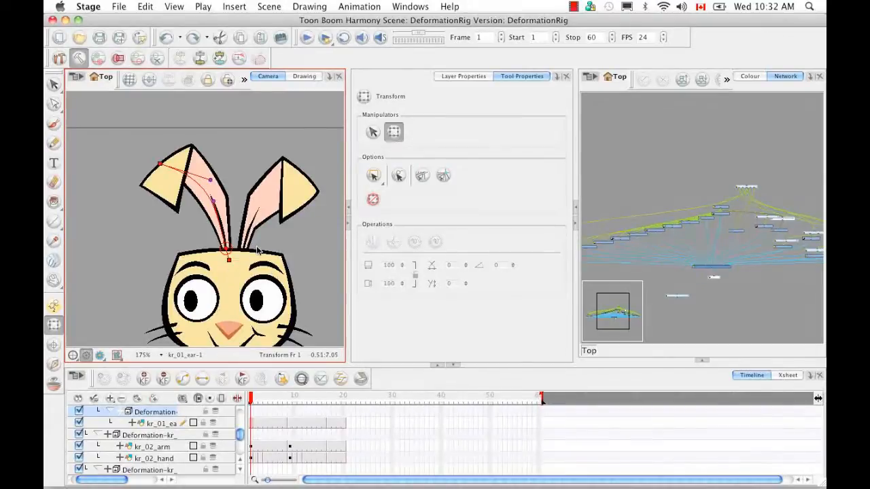
left_click_drag(261, 250, 239, 240)
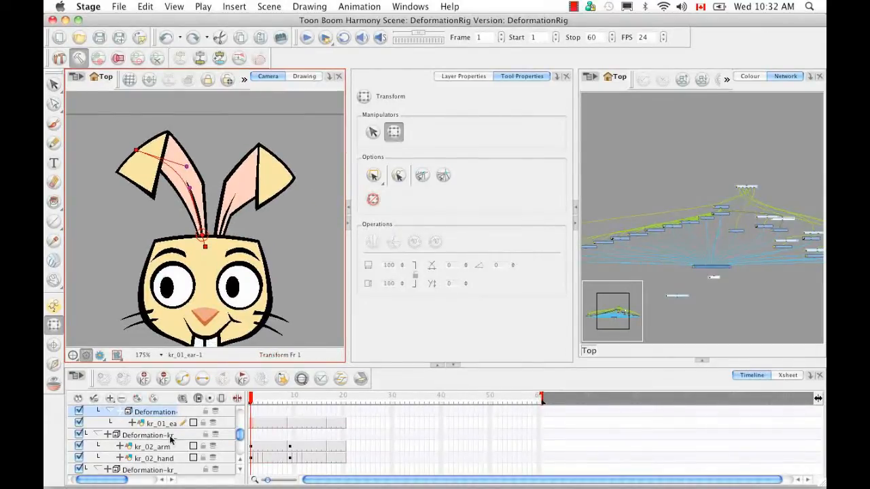
Select the Deformation group above the kr_02_ear layer and show its deformation controls as well.
left_click(242, 460)
left_click(241, 460)
left_click(241, 460)
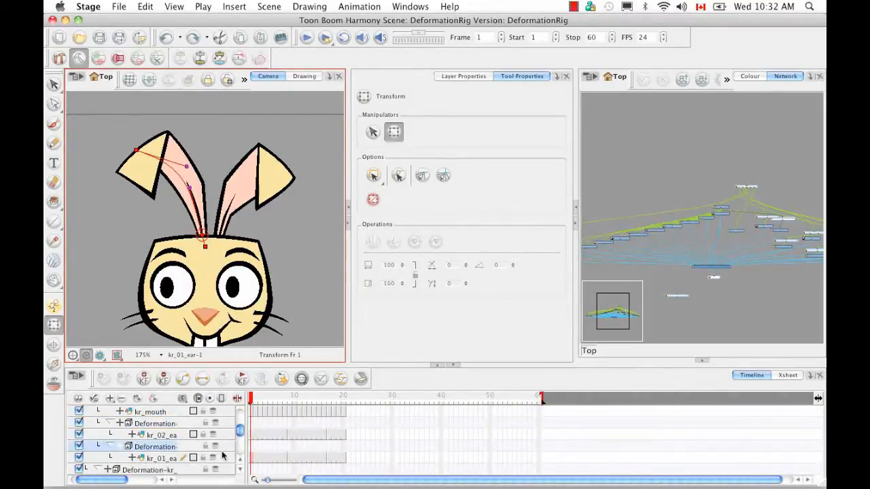
left_click(158, 424)
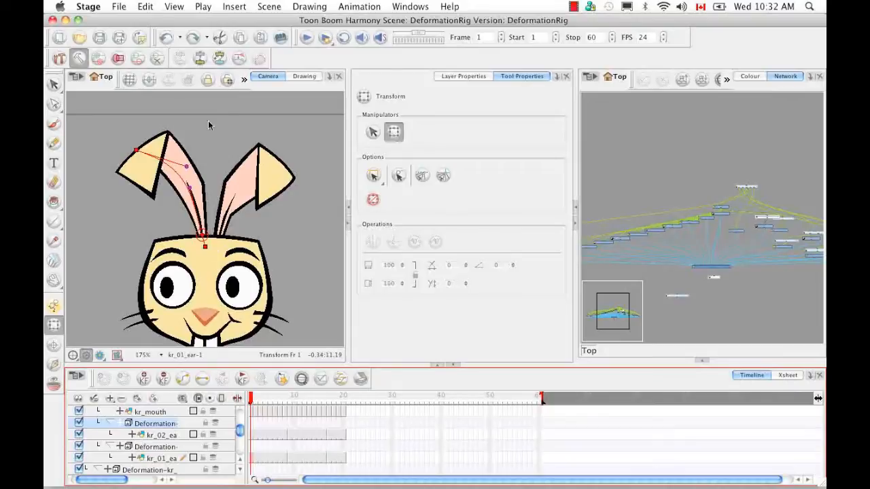
left_click(244, 80)
left_click(254, 97)
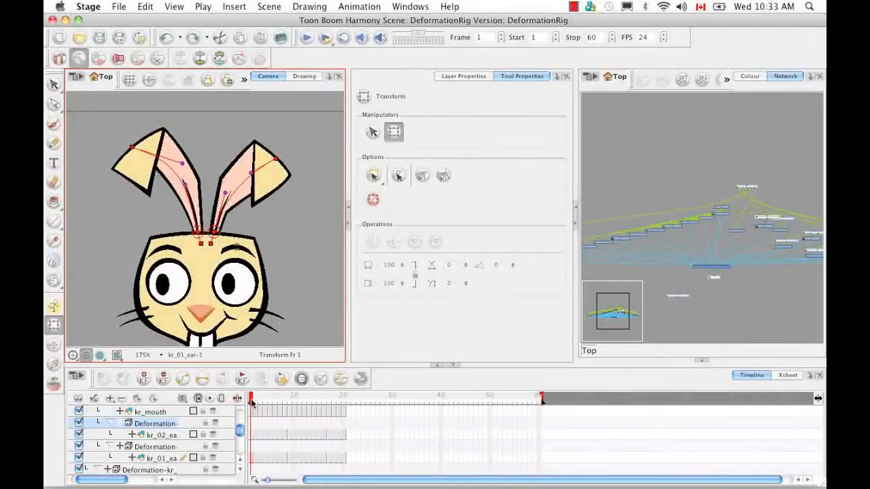
At frame 9, show only the kr_02_ear deformation chain and reposition its resting root and tip to fit the ear drawing.
left_click_drag(252, 403, 293, 406)
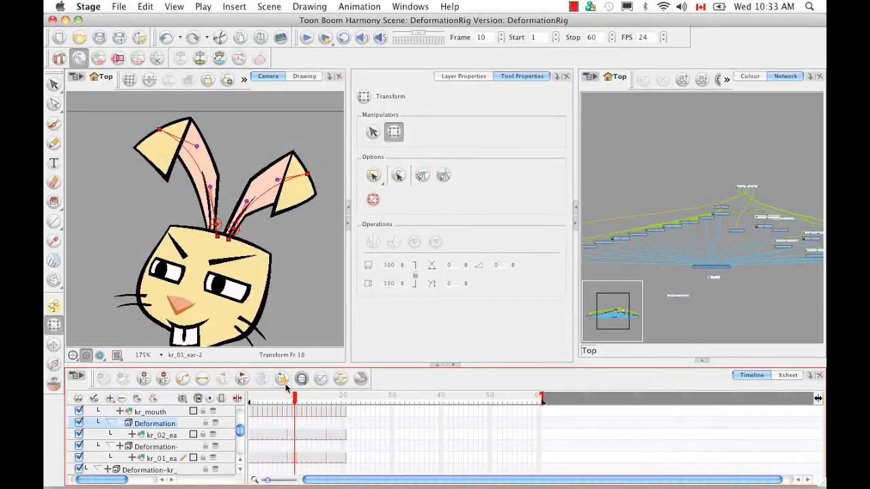
left_click(290, 401)
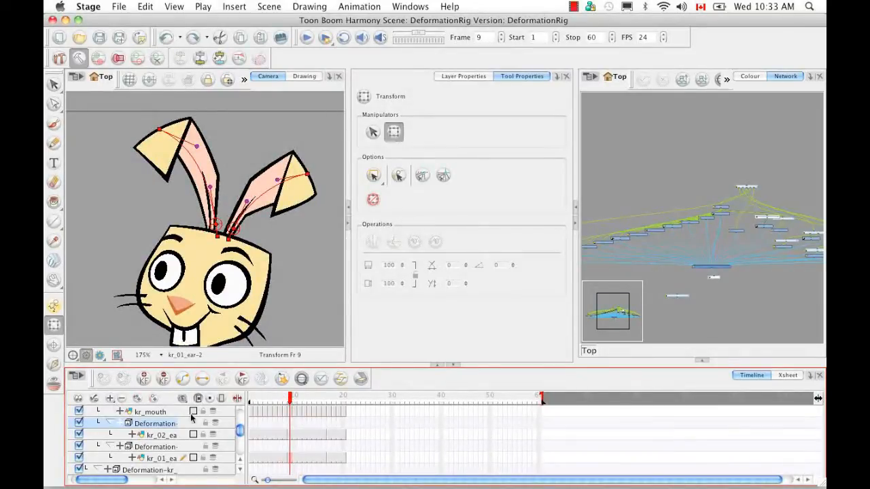
left_click(157, 61)
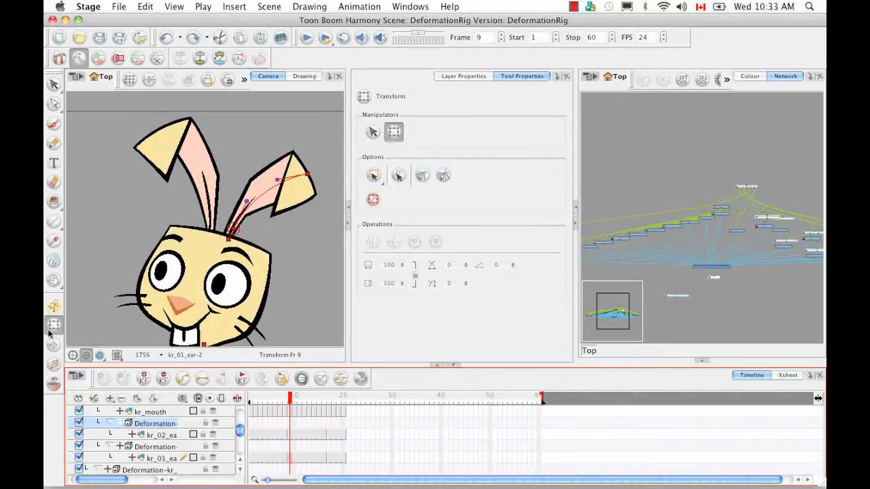
left_click(233, 230)
left_click_drag(233, 231, 229, 237)
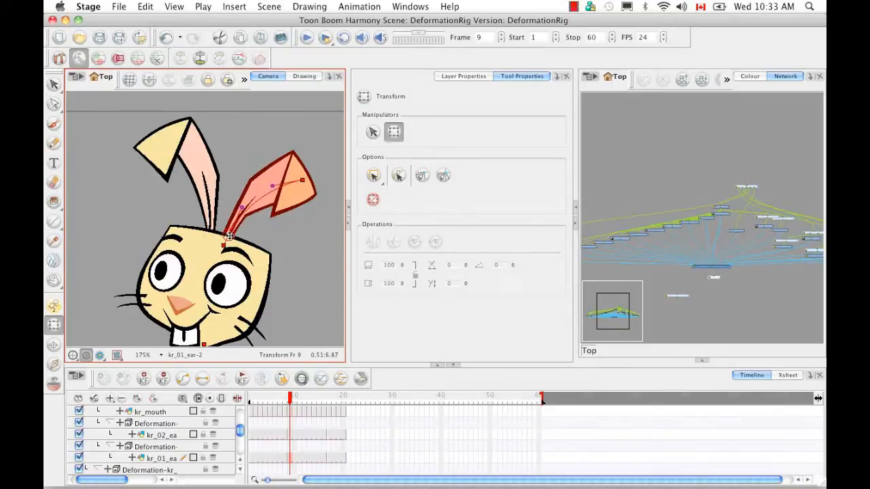
left_click(303, 181)
left_click_drag(303, 181, 306, 179)
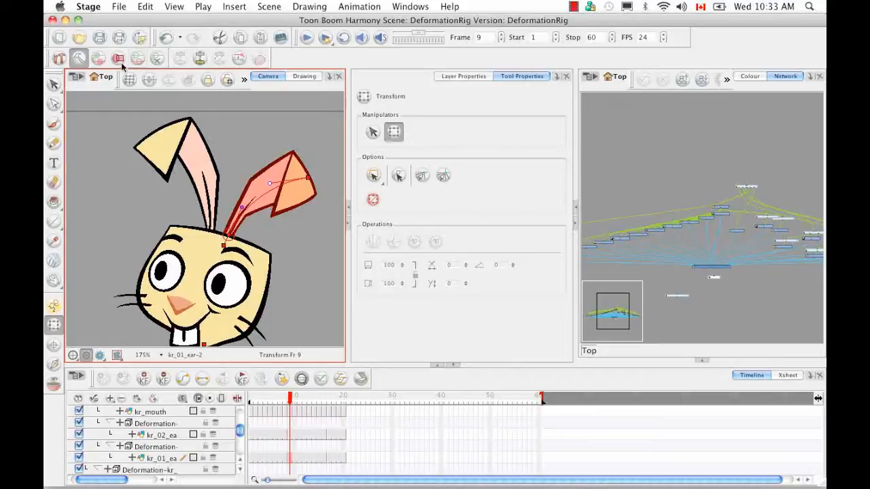
Select the Deformation group above the kr_02_ear layer and bring its Deformation-kr_02_ear node into view in the network.
left_click(99, 59)
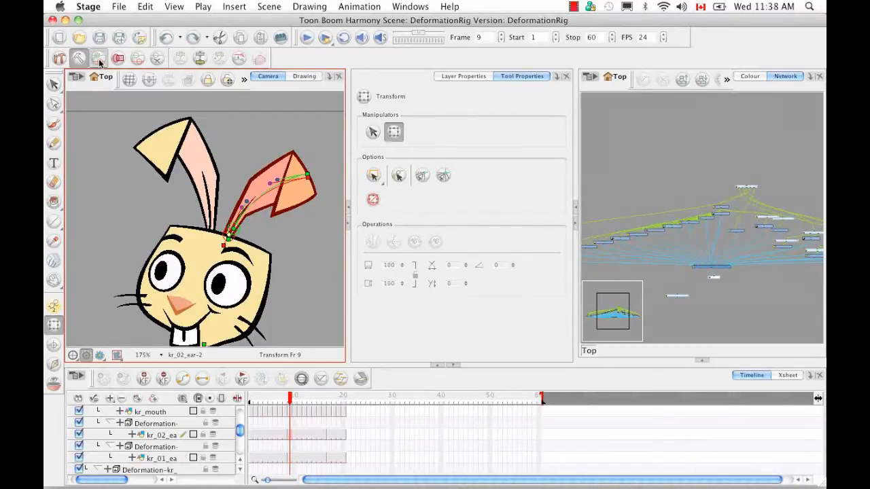
left_click(98, 58)
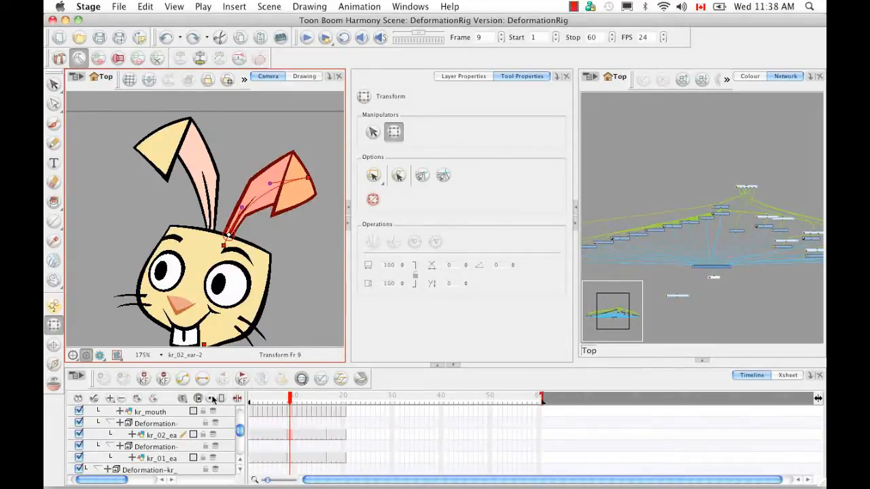
left_click(170, 424)
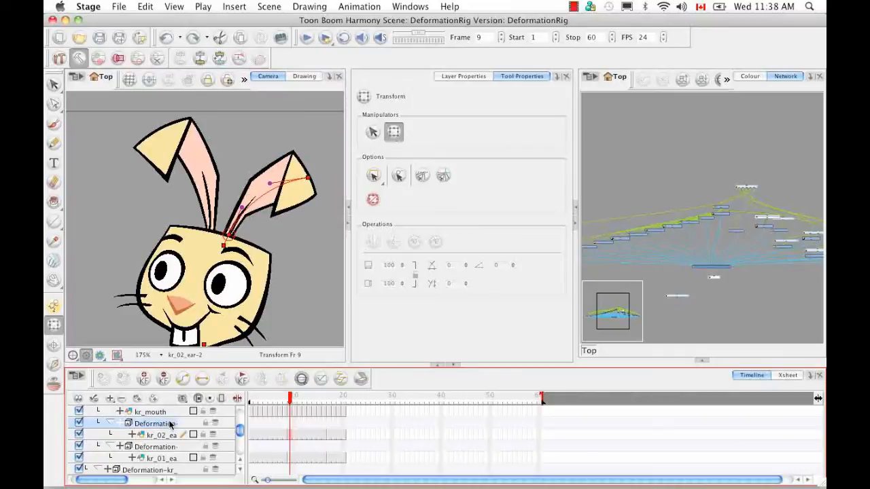
left_click(762, 90)
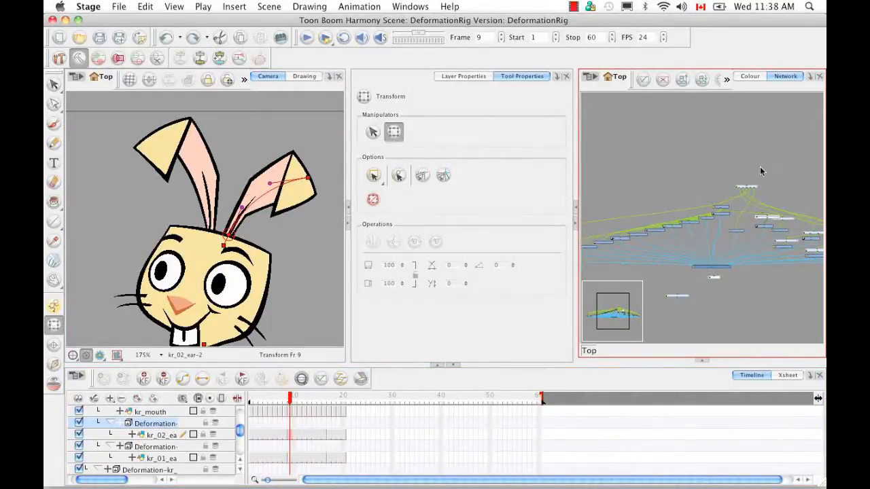
left_click_drag(757, 282, 724, 283)
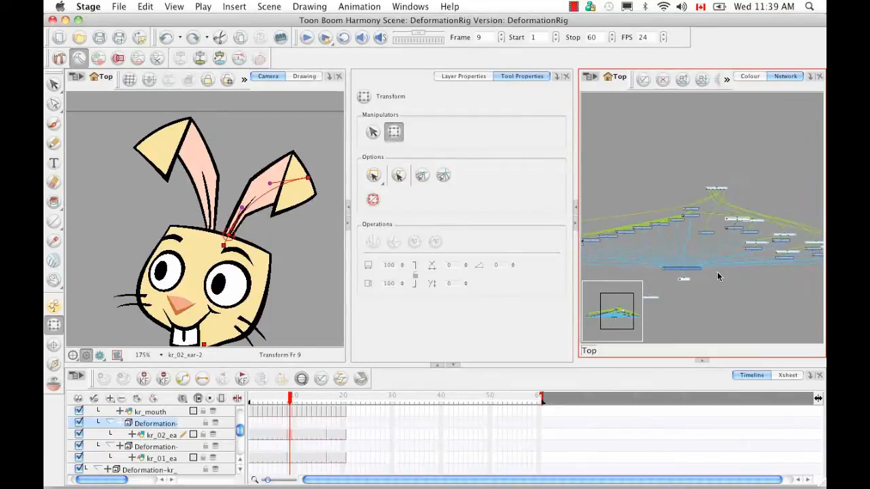
scroll(717, 271, "up", 10)
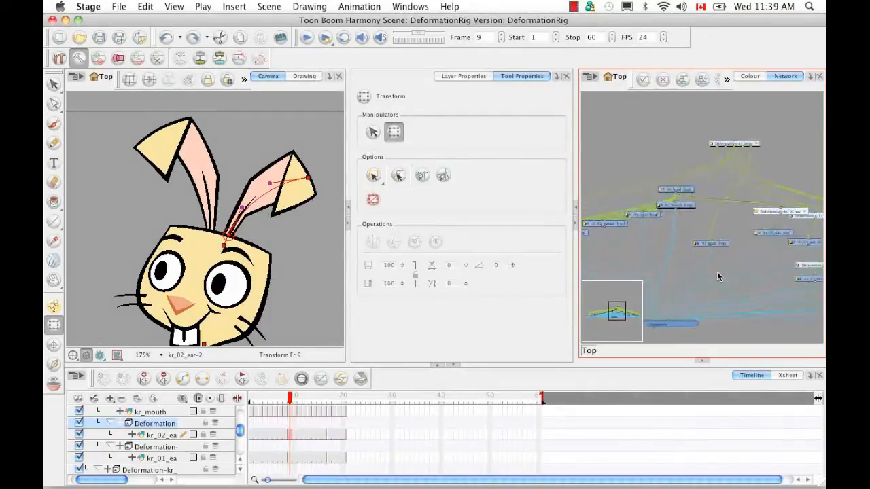
left_click_drag(791, 211, 638, 214)
left_click_drag(755, 195, 755, 193)
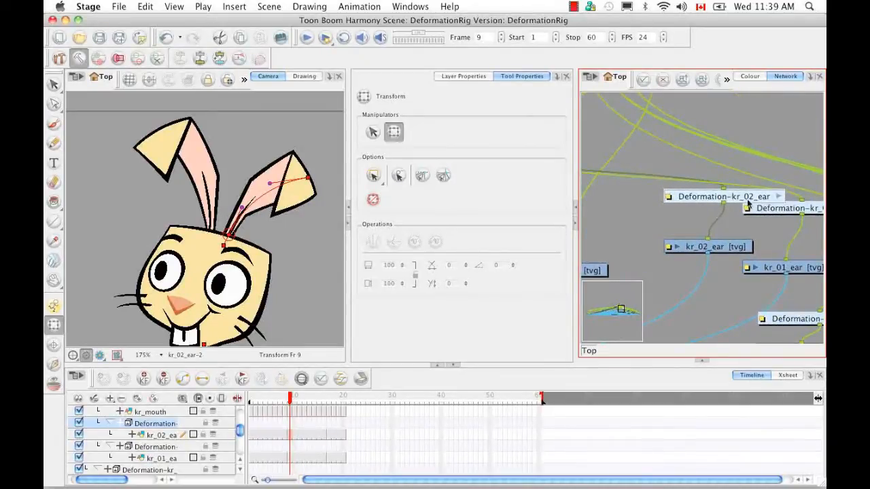
Copy the kr_02_ear chain's resting position to its current position at frame 9 and show the resting chain again.
left_click(238, 60)
left_click(100, 61)
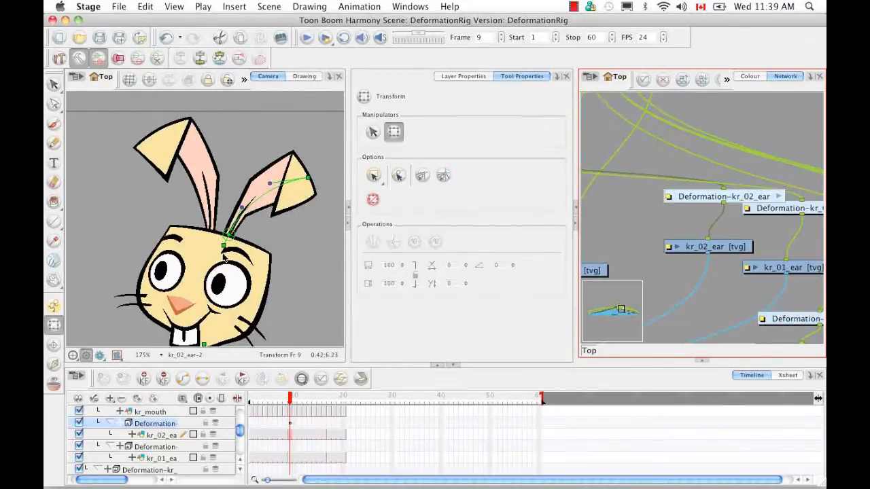
left_click(96, 61)
left_click(80, 61)
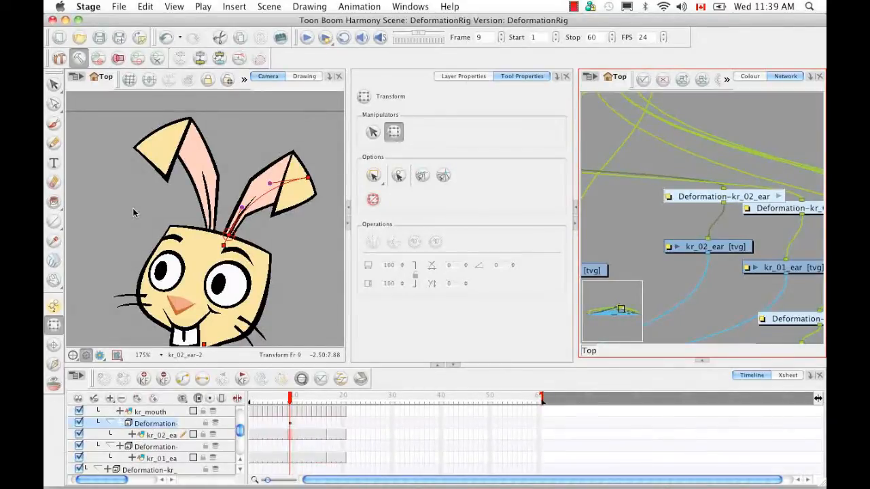
At frame 17, fit the kr_02_ear resting chain to the side-view ear and copy it to the current position.
left_click_drag(292, 400, 330, 402)
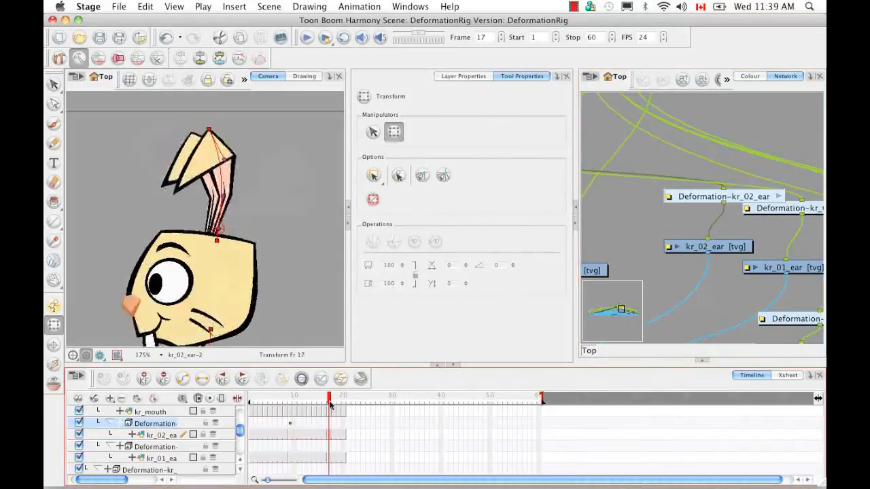
left_click(213, 236)
left_click_drag(219, 163, 240, 184)
left_click_drag(202, 136, 205, 138)
left_click(99, 59)
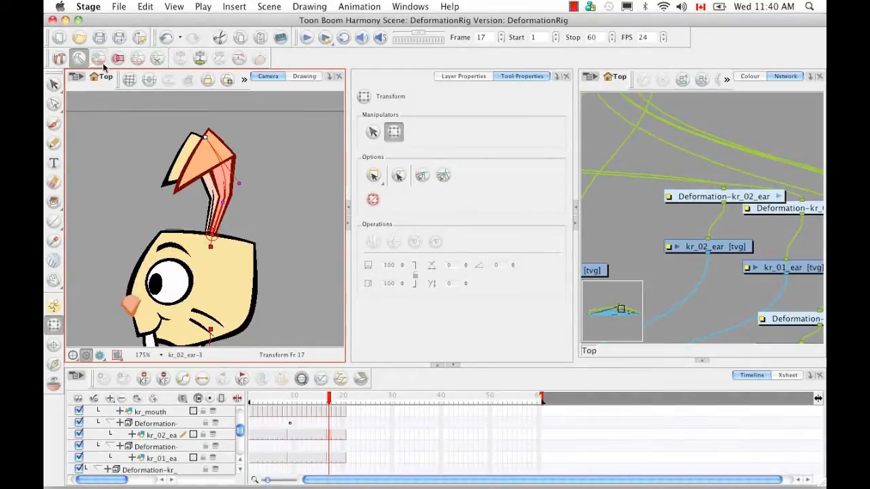
left_click(699, 197)
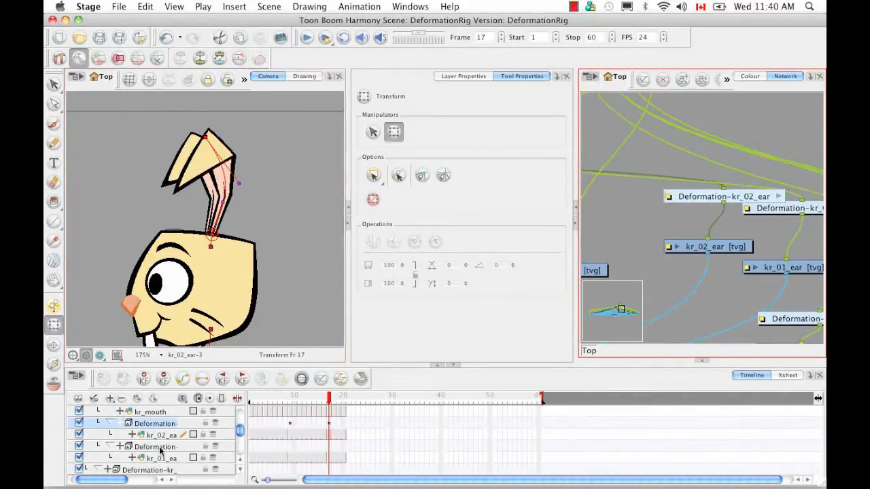
At frame 9, fit the kr_01_ear resting chain to its ear drawing and copy it to the current position.
left_click(289, 447)
left_click(287, 461)
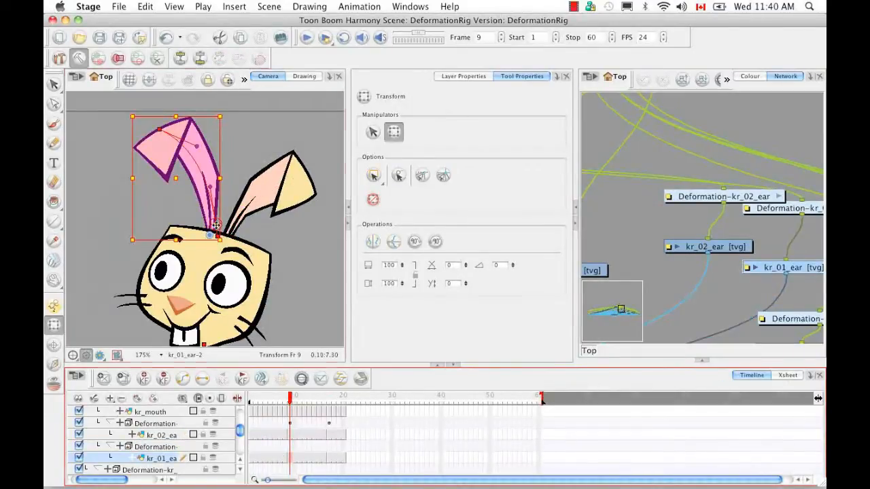
left_click_drag(216, 224, 210, 230)
left_click_drag(153, 135, 163, 129)
left_click_drag(204, 193, 209, 193)
left_click(155, 447)
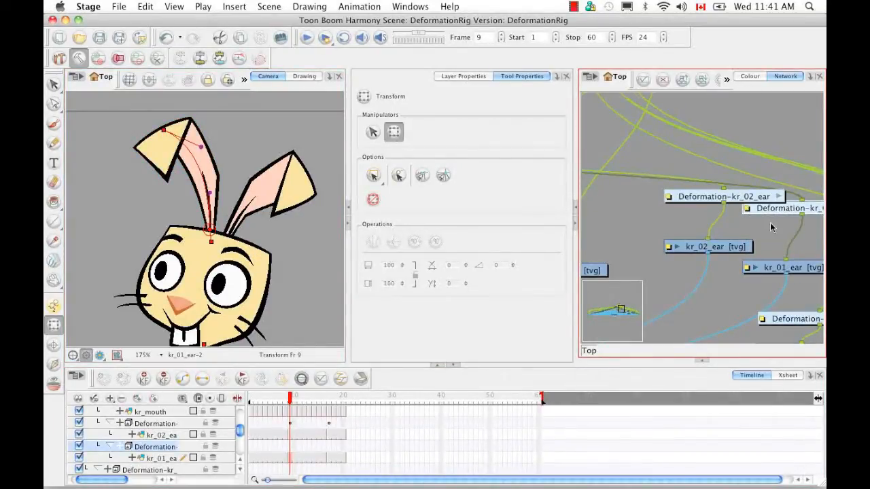
left_click_drag(772, 227, 674, 213)
left_click(99, 59)
At frame 17, fit the kr_01_ear resting chain to the side-view ear and copy it to the current position.
left_click_drag(292, 401, 331, 407)
left_click_drag(212, 228, 206, 234)
left_click_drag(198, 164, 215, 164)
left_click_drag(210, 195, 219, 199)
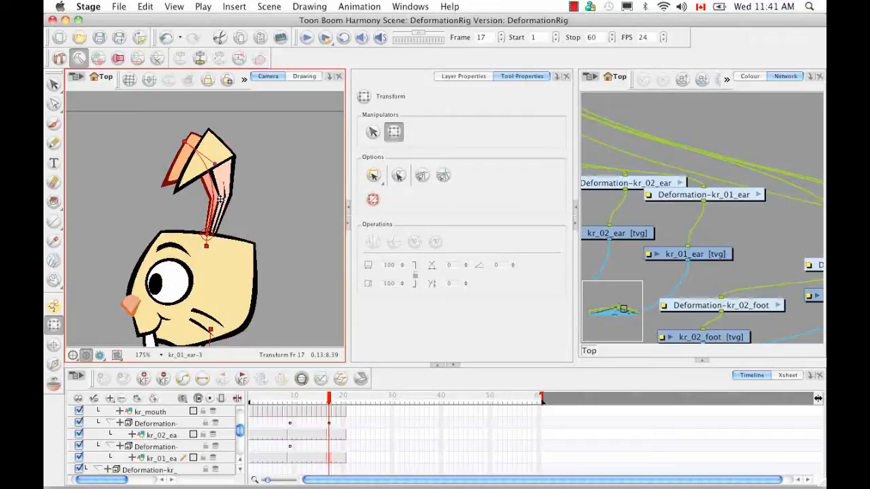
left_click(732, 195)
left_click_drag(185, 142, 213, 169)
left_click(676, 195)
left_click(100, 61)
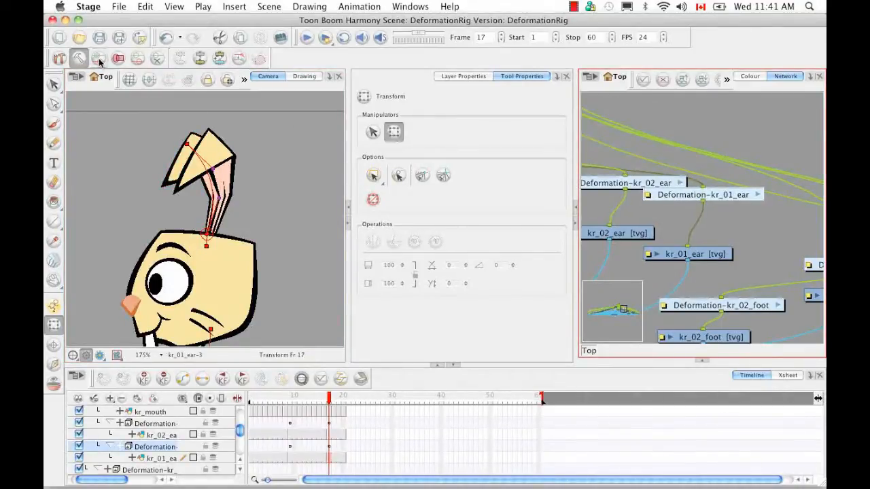
At frame 1, adjust the tip of the kr_01_ear resting chain and copy it to the current position.
left_click_drag(329, 398, 251, 397)
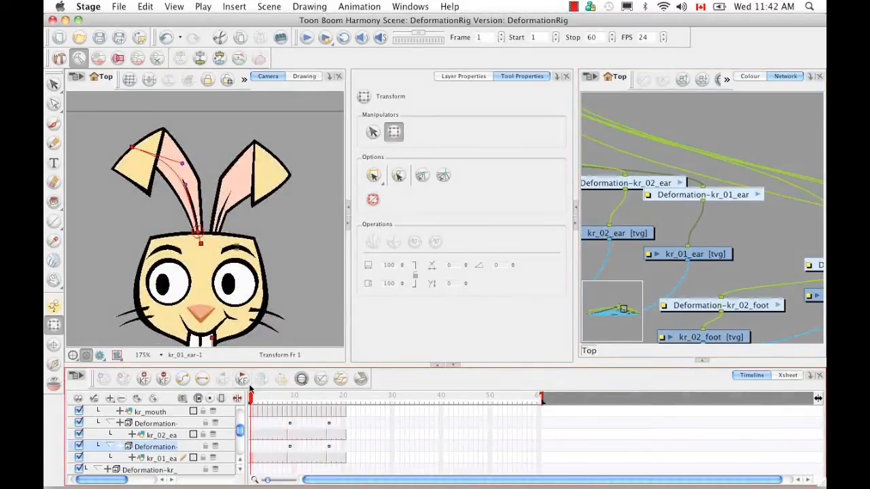
left_click(133, 148)
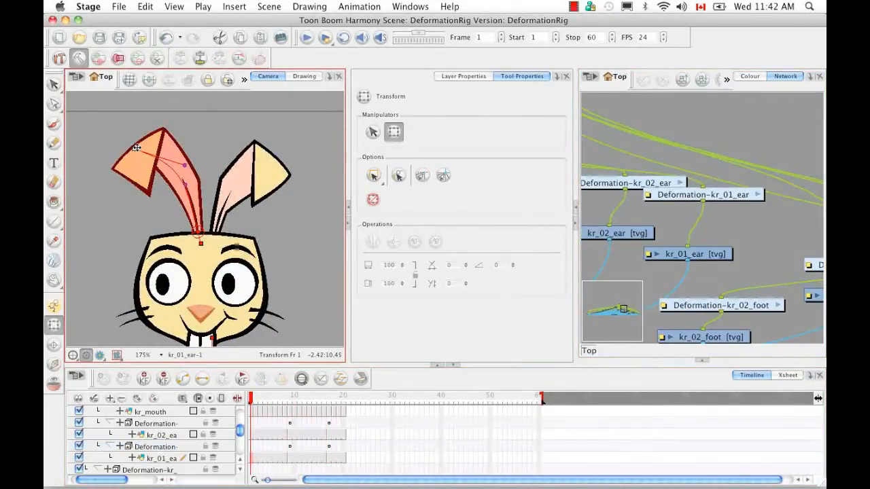
left_click(680, 195)
left_click(98, 61)
left_click(252, 356)
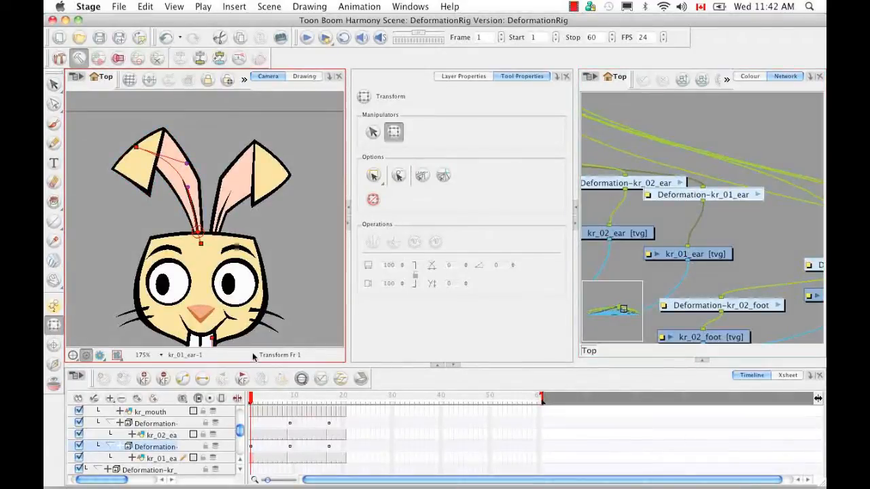
Select the rabbit's body and bring its Deformation-kr_body group into view in the network.
key("shift+m")
left_click_drag(239, 431, 240, 438)
left_click(195, 252)
left_click(736, 88)
key("o")
left_click_drag(743, 150, 664, 293)
left_click(700, 136)
Reposition the upper points of the body's resting deformation chain along the chest and neck at frame 1.
left_click(180, 314)
key("2")
key("2")
key("2")
key("2")
left_click_drag(233, 195, 242, 158)
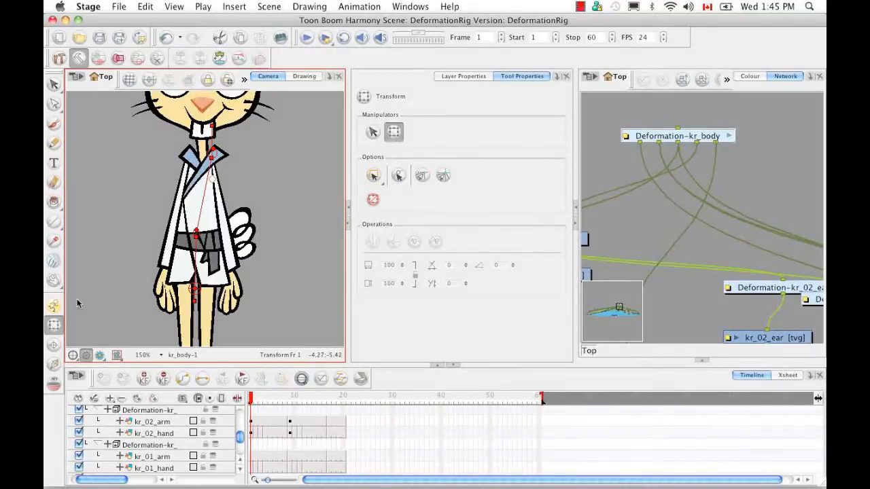
left_click_drag(204, 195, 201, 197)
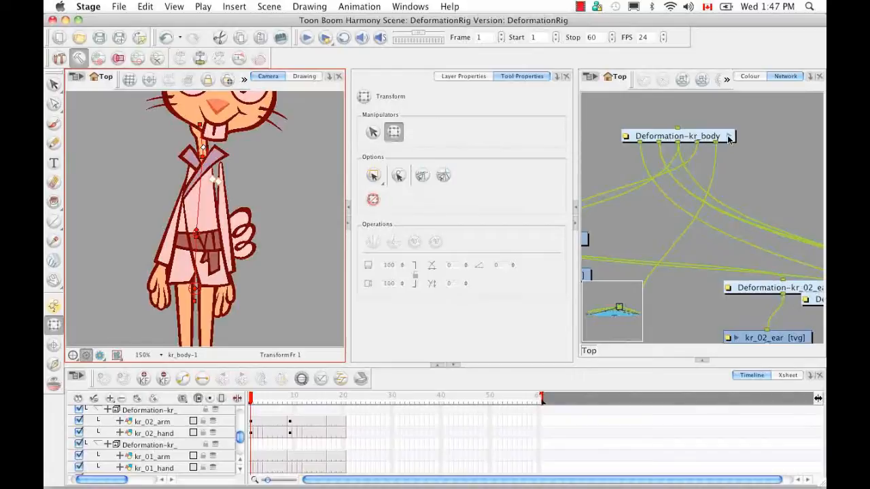
Enter the Deformation-kr_body group and examine the Output Kinematic Chain options of its Body-hips_ node.
left_click(728, 138)
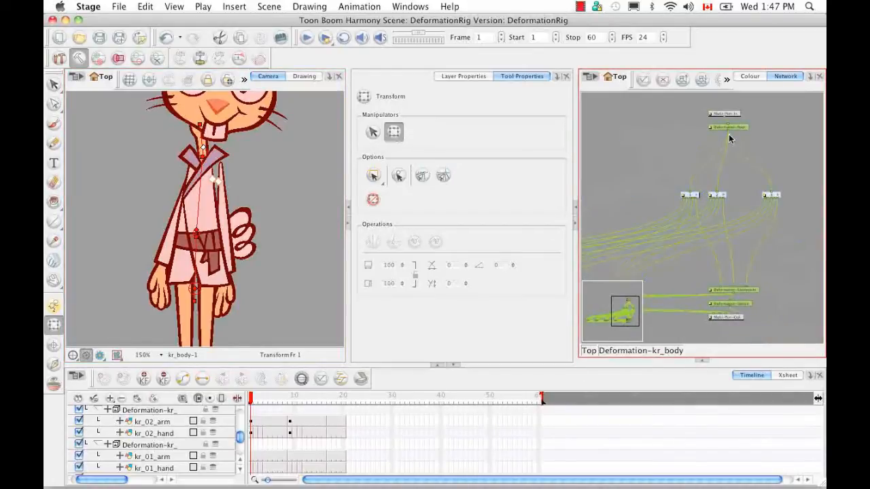
mouse_move(653, 267)
left_mouse_down()
mouse_move(724, 247)
mouse_move(792, 242)
mouse_move(745, 229)
left_mouse_up()
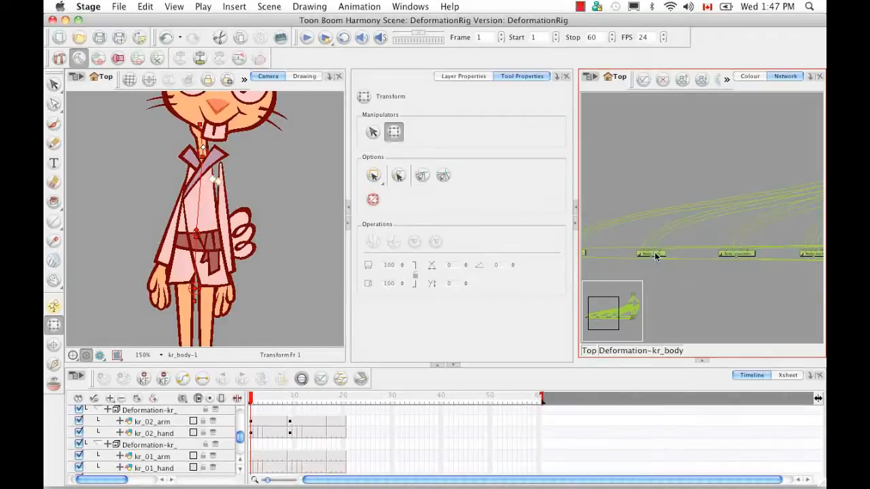
left_click(656, 255)
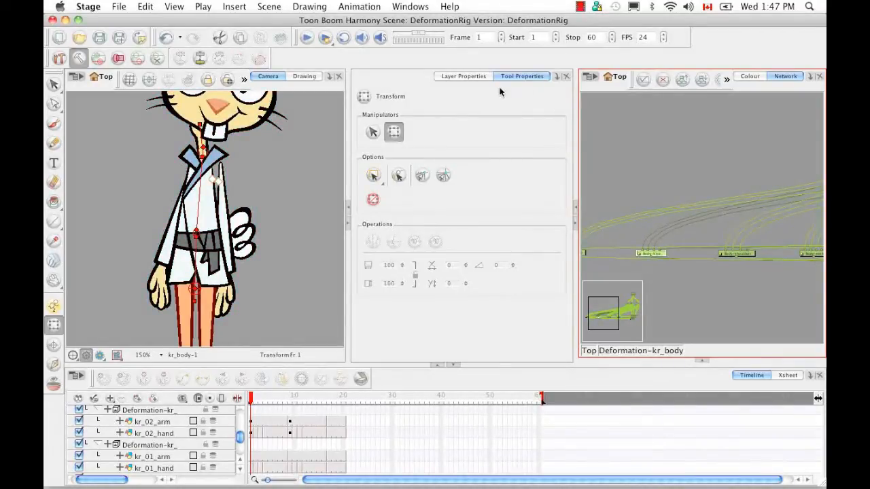
left_click(484, 75)
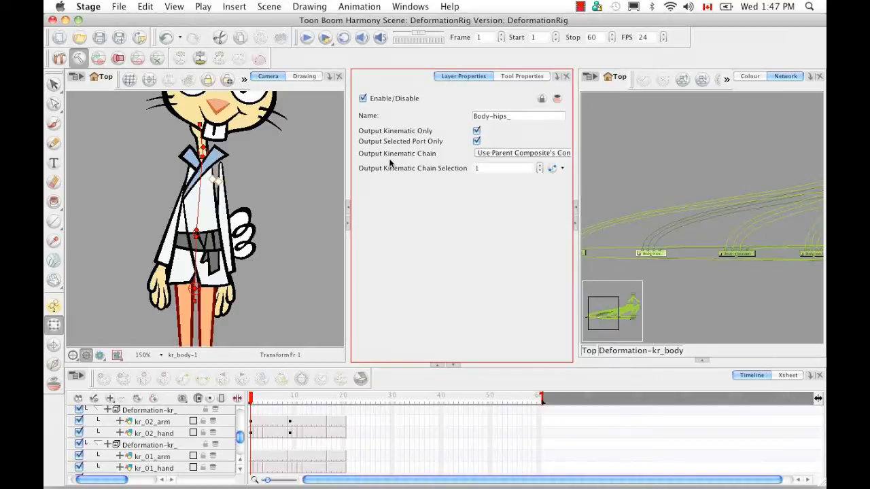
left_click(514, 154)
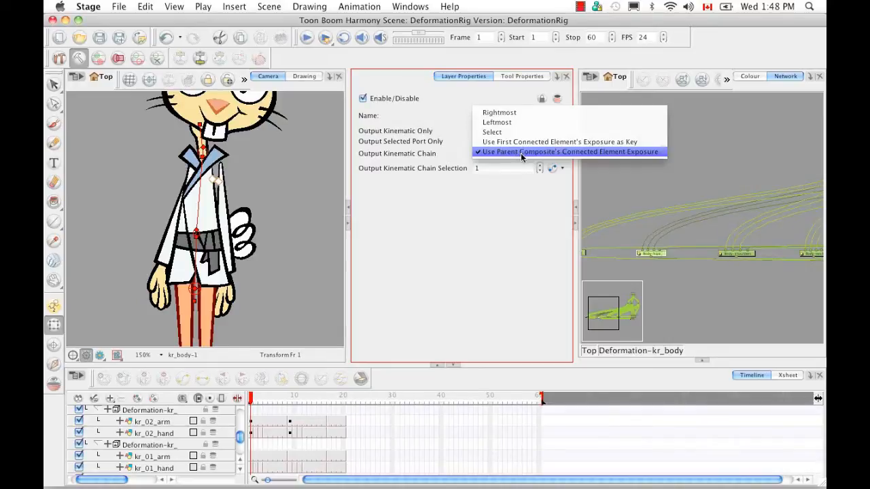
left_click(482, 272)
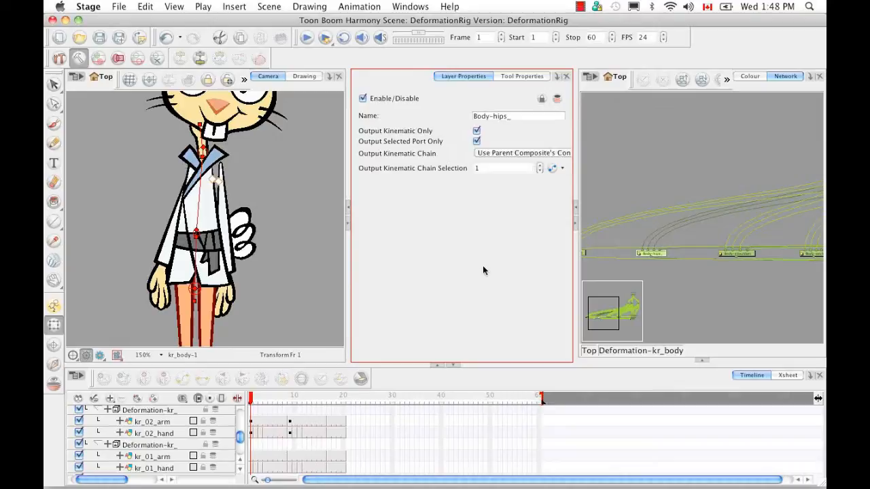
Return to the top level of the network and adjust the uppermost point of the body's resting deformation chain at frame 1.
left_click(511, 77)
left_click(588, 350)
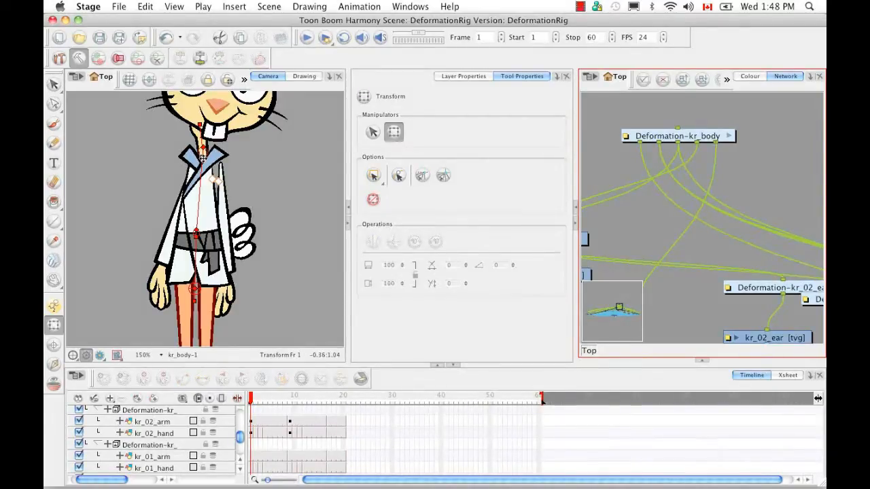
left_click(203, 157)
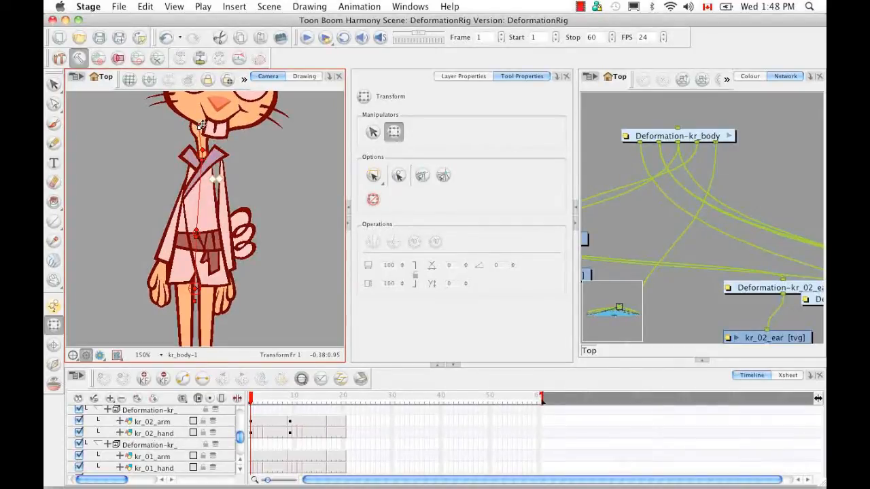
left_click_drag(199, 125, 200, 125)
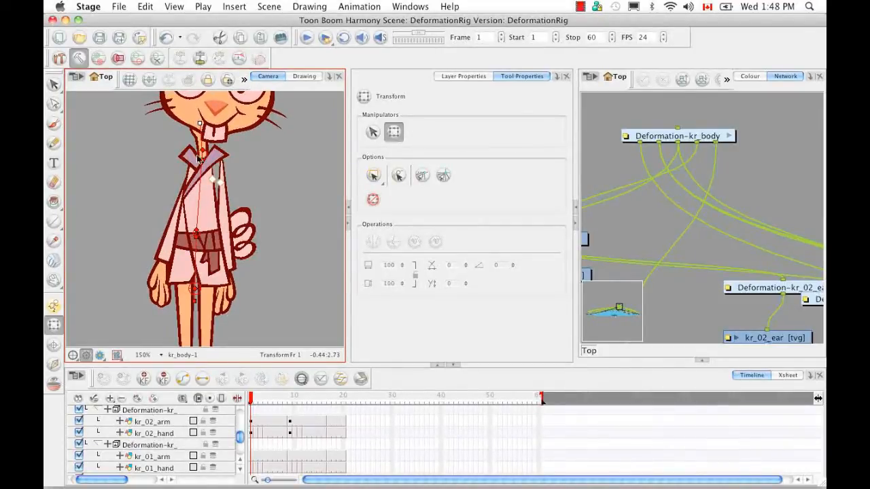
Find the kr_head layer in the timeline and hide it to expose the rabbit's neck.
scroll(238, 471, "down", 5)
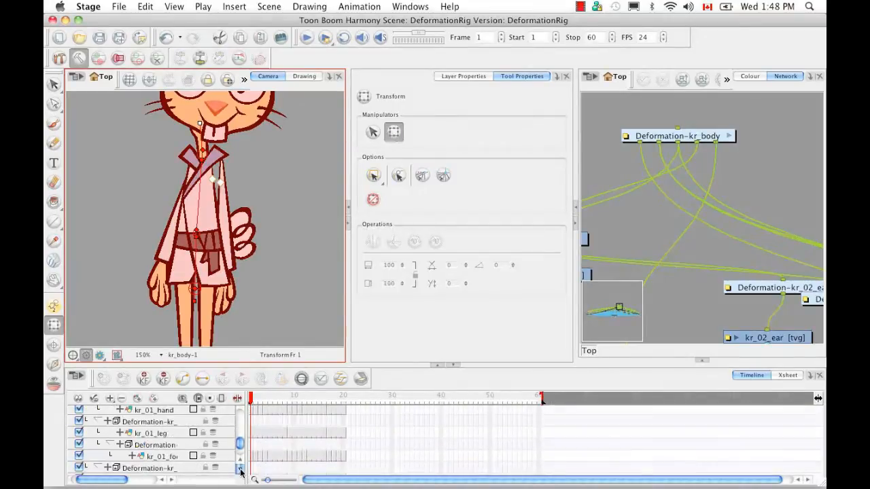
scroll(239, 455, "up", 5)
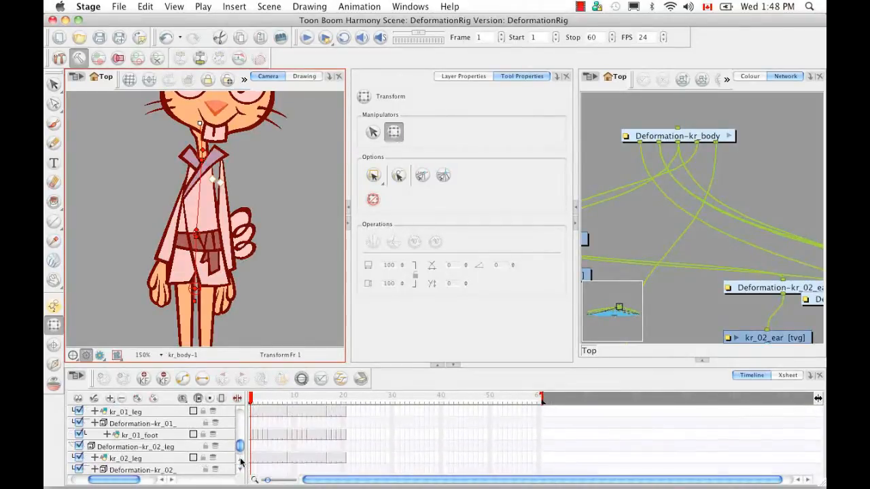
scroll(239, 463, "up", 5)
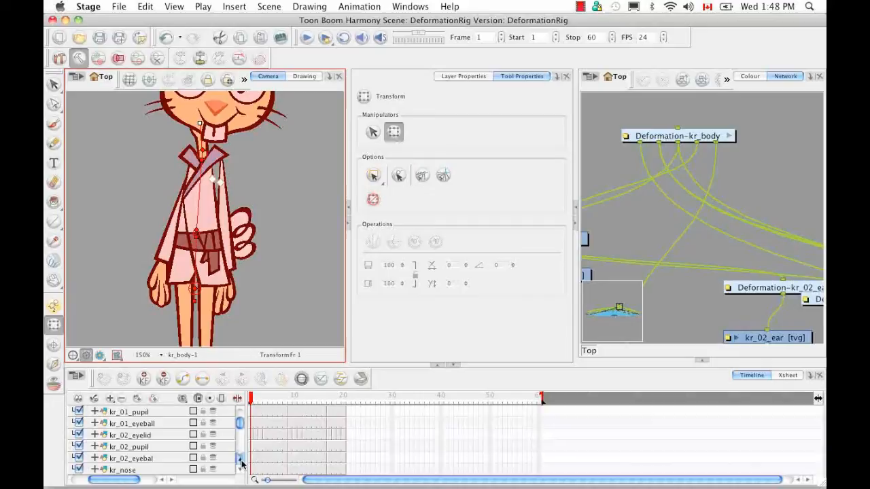
left_click(74, 435)
left_click(79, 435)
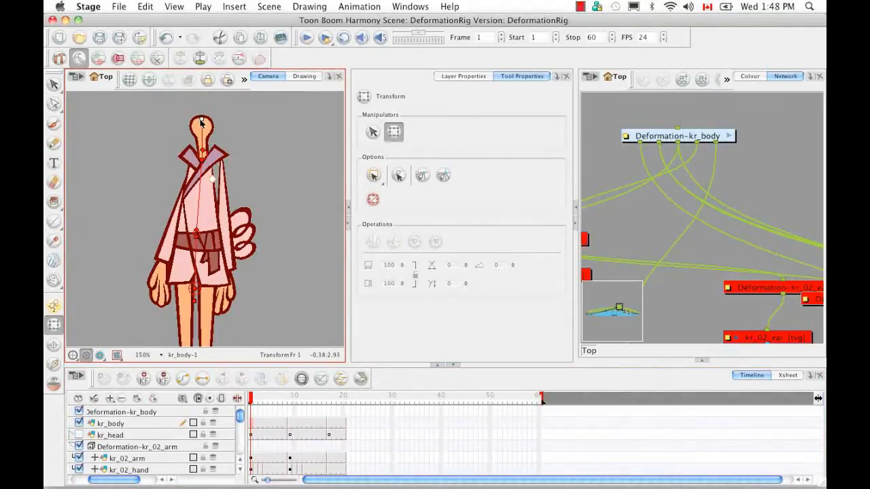
Reposition the body's resting chain points at the hips, belt and neck to follow the front-view drawing at frame 1.
left_click_drag(196, 233, 197, 257)
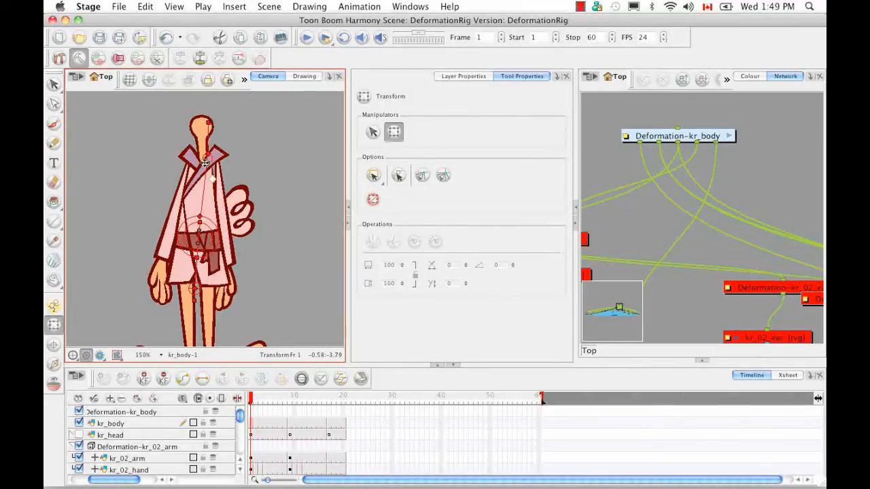
left_click_drag(205, 163, 204, 165)
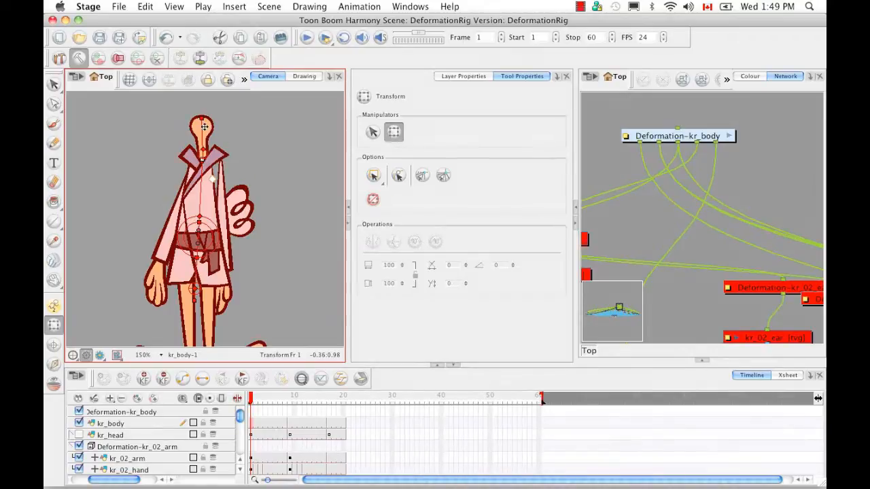
left_click_drag(194, 289, 197, 262)
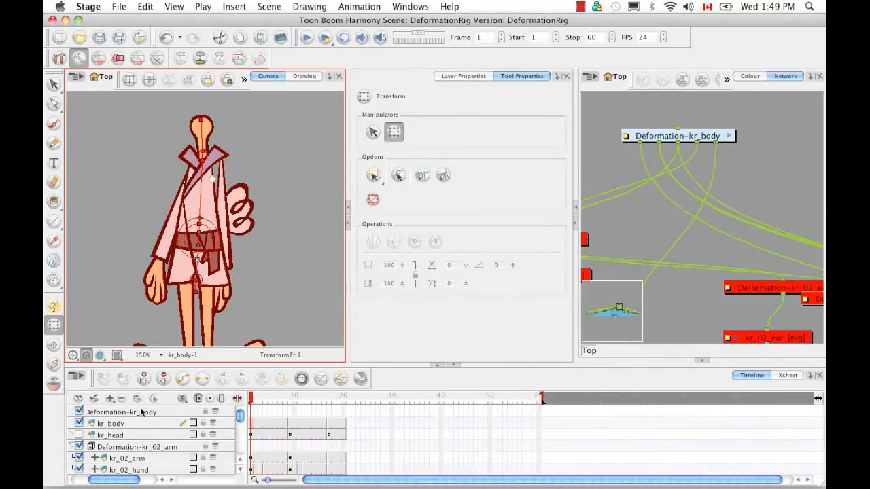
Show the kr_head layer and copy the Deformation-kr_body resting position to the current position at frame 1.
left_click(79, 435)
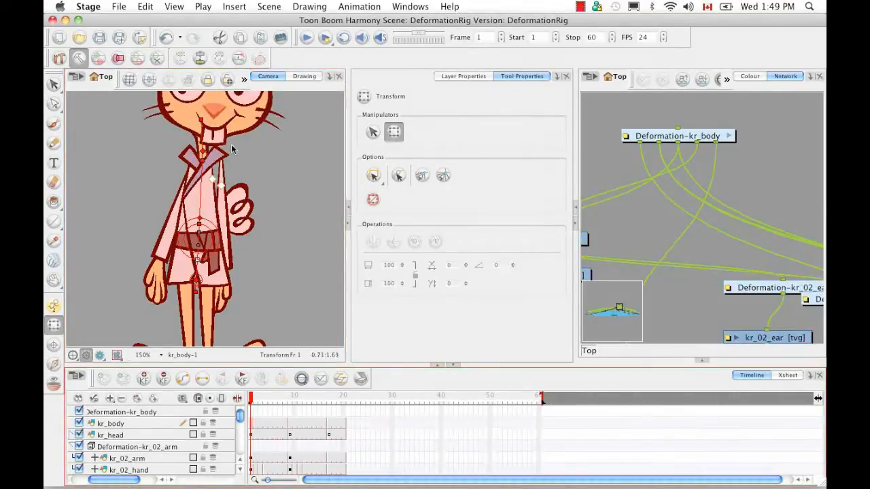
left_click(672, 141)
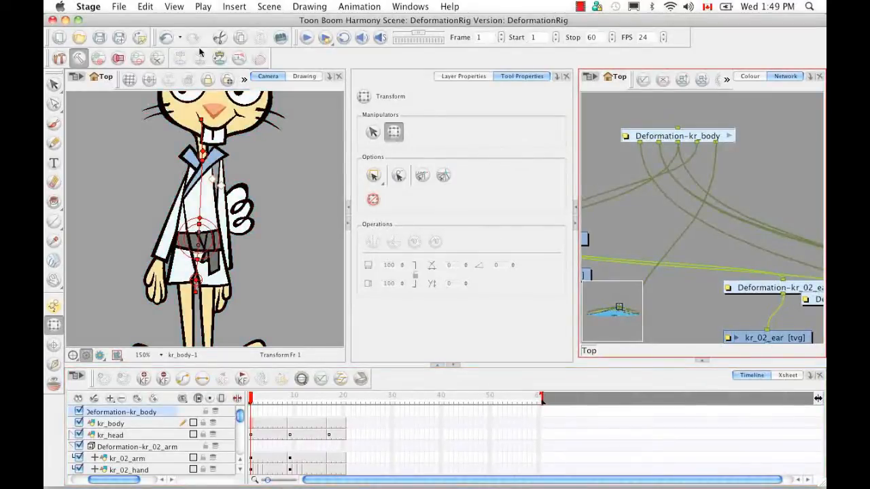
left_click(239, 59)
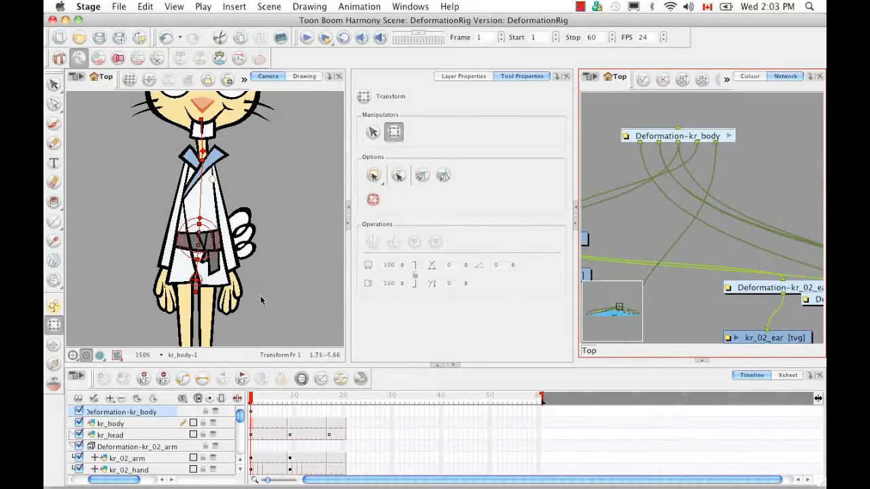
At frame 9, hide the kr_head and kr_02_arm layers and fit the body's resting chain to the quarter-view drawing.
left_click_drag(252, 400, 290, 404)
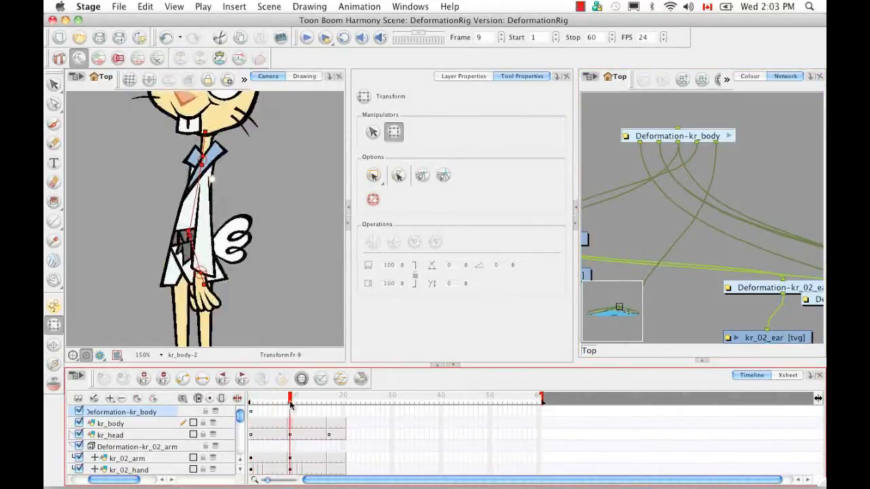
left_click(78, 435)
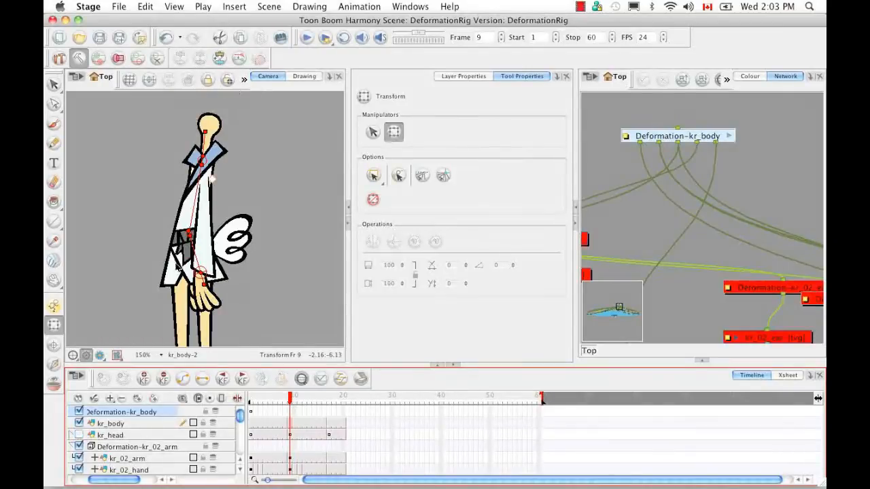
left_click(201, 278)
left_click(195, 286)
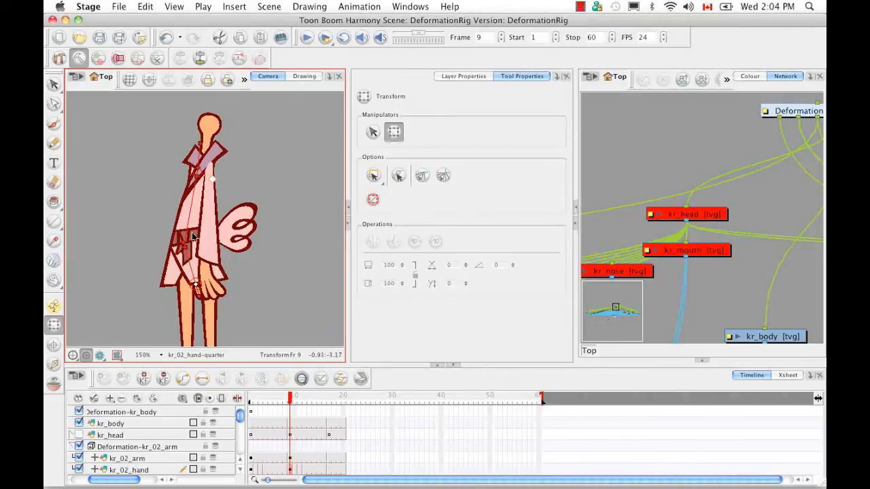
mouse_move(183, 245)
left_mouse_down()
mouse_move(188, 219)
mouse_move(188, 232)
left_mouse_up()
left_click(79, 458)
left_click_drag(191, 262, 194, 261)
left_click_drag(189, 228, 194, 226)
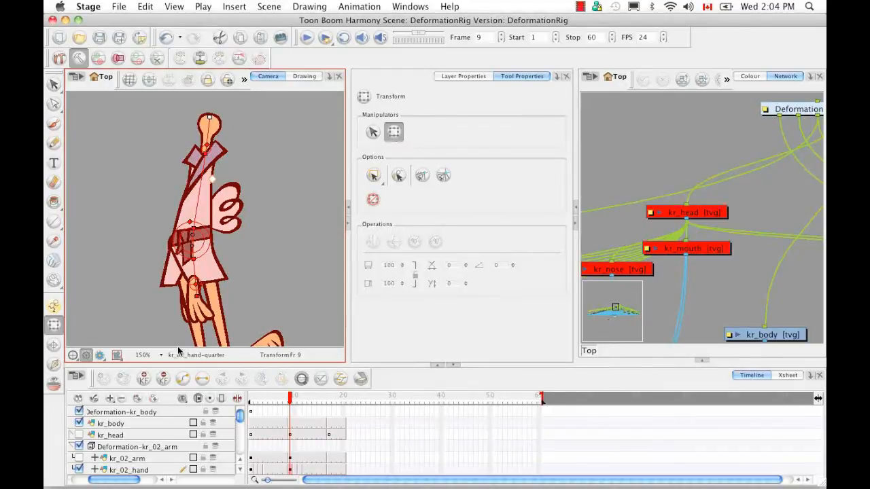
Show the kr_02_arm and kr_head layers and copy the Deformation-kr_body resting position to the current position at frame 9.
left_click(79, 458)
left_click(79, 434)
left_click(790, 110)
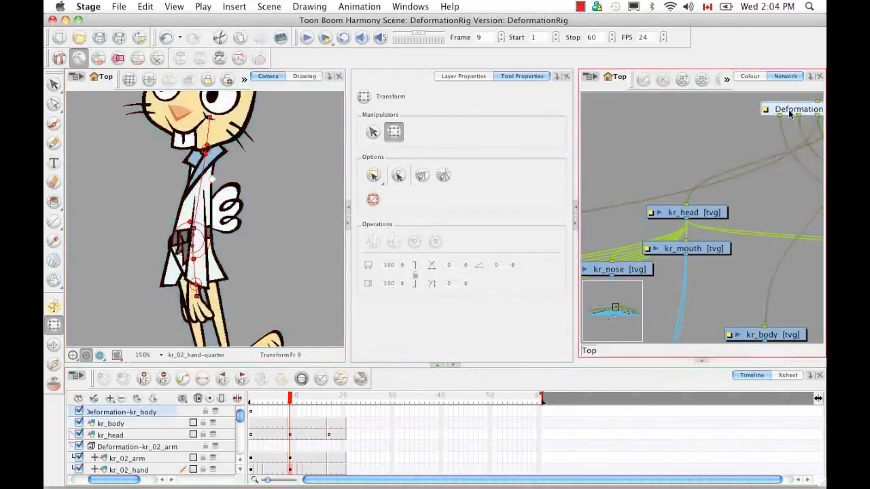
At frame 17, fit the body's resting chain to the side view with kr_head temporarily hidden, and copy it to the current position.
left_click_drag(290, 397, 329, 397)
left_click(79, 435)
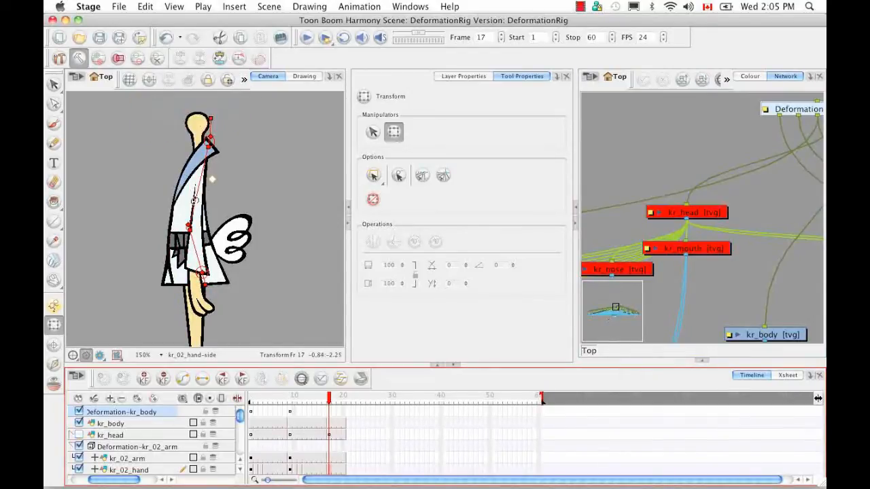
left_click(193, 299)
left_click_drag(193, 297, 191, 295)
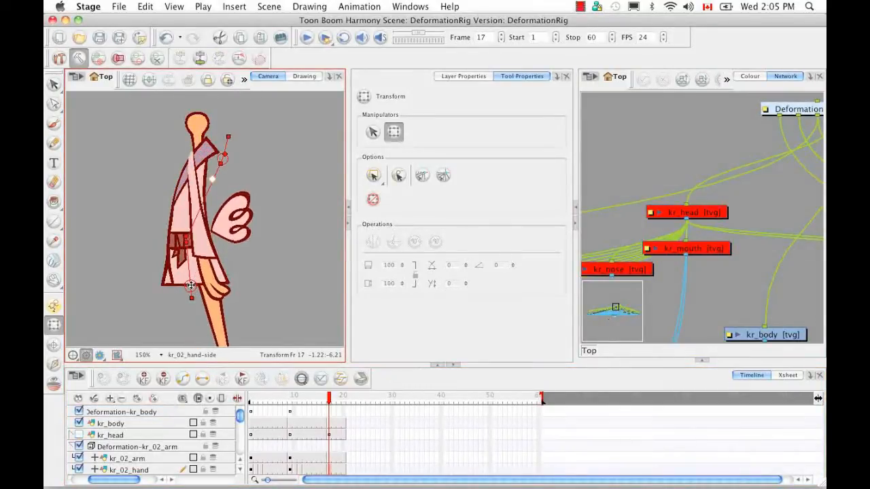
left_click_drag(189, 238, 195, 257)
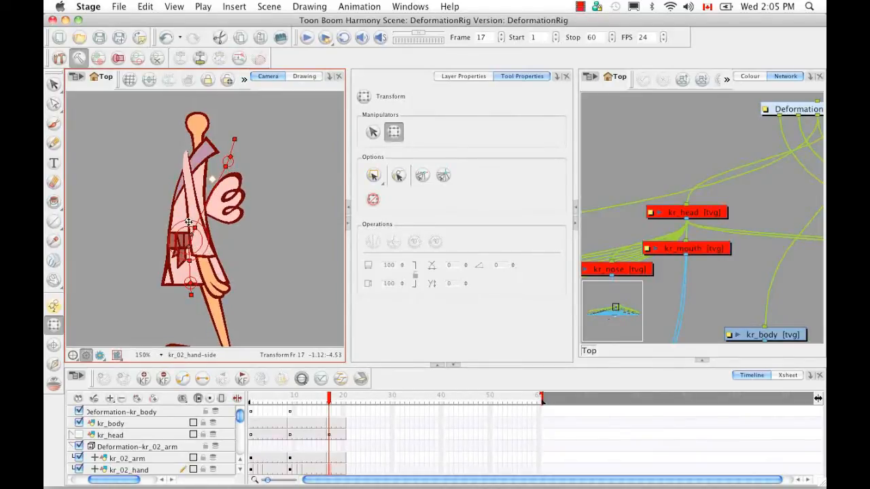
left_click_drag(189, 222, 187, 222)
left_click_drag(189, 226, 190, 227)
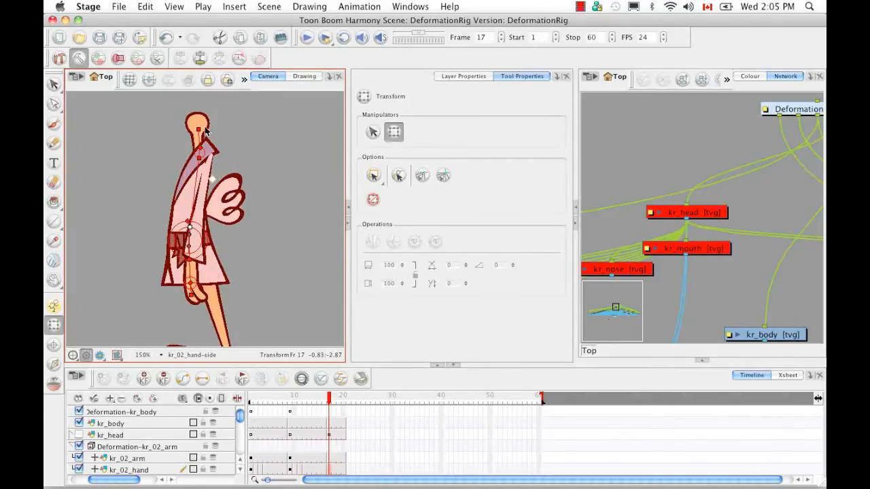
left_click(791, 112)
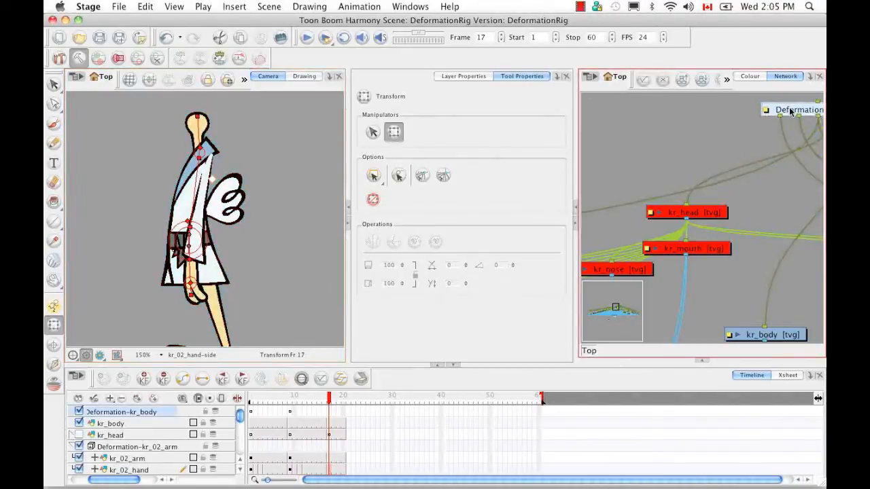
left_click(79, 435)
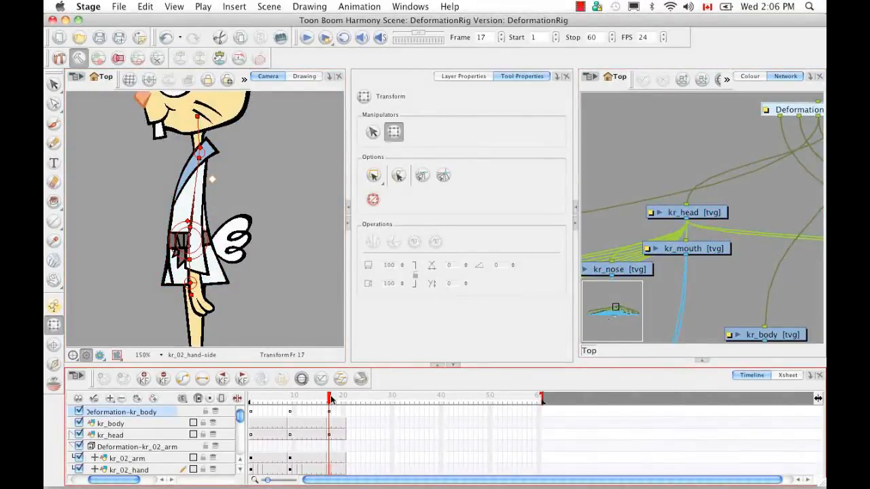
Return to frame 1 and select the Deformation-kr_02_arm_1 group in the network.
left_click_drag(331, 398, 242, 389)
left_click(148, 458)
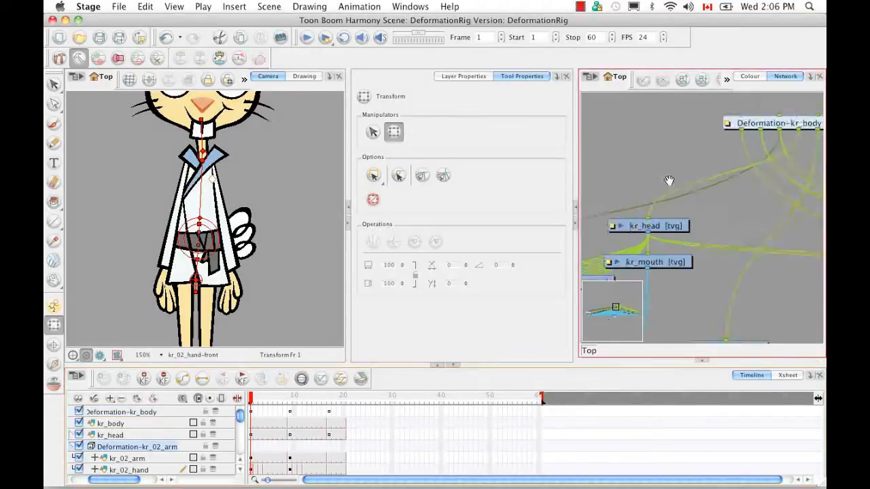
key("o")
left_click_drag(643, 179, 701, 239)
left_click(703, 218)
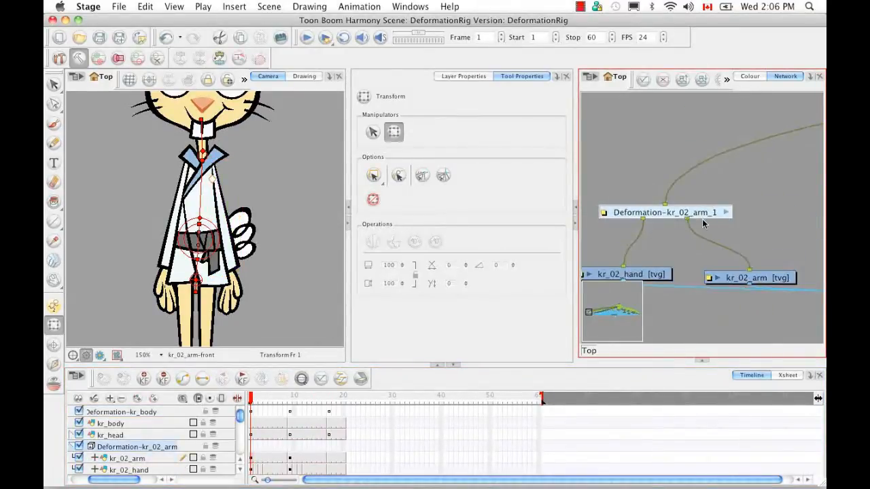
Hide all deformation controls and show only the kr_02_arm chain.
left_click(157, 59)
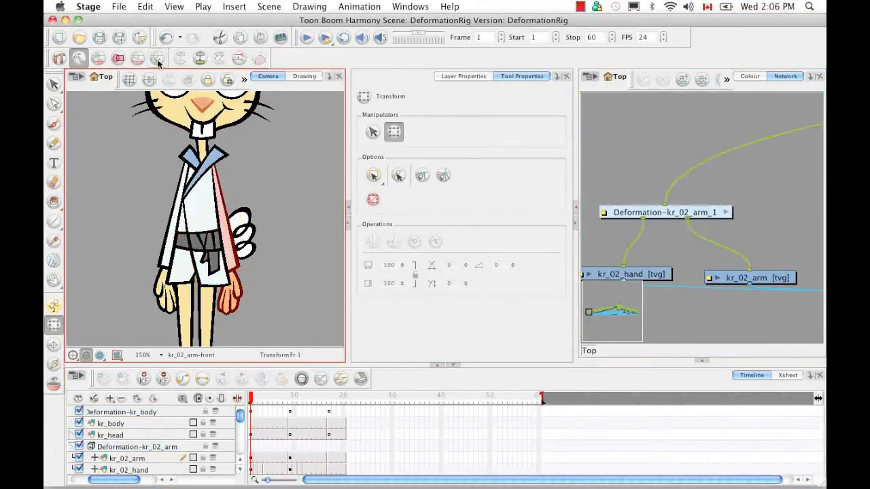
left_click(247, 82)
left_click(240, 120)
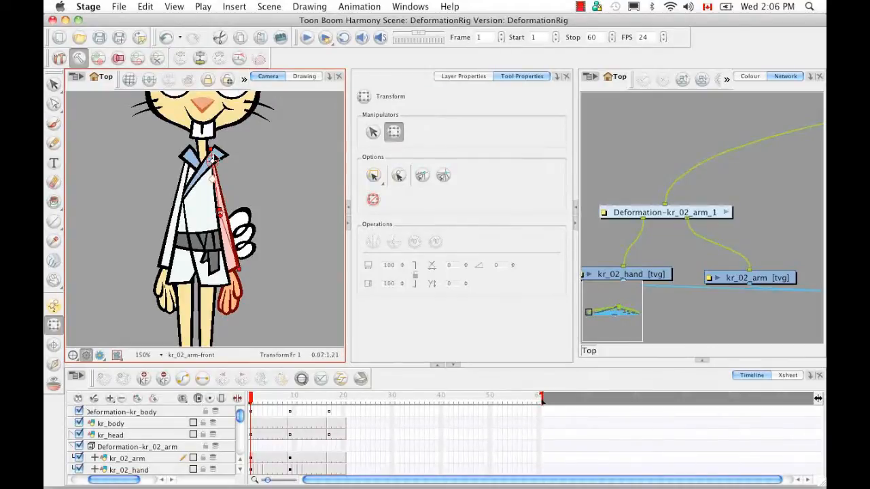
Hide the kr_body layer and fit the kr_02_arm resting chain along the front-view sleeve at frame 1.
left_click(79, 423)
scroll(204, 204, "up", 4)
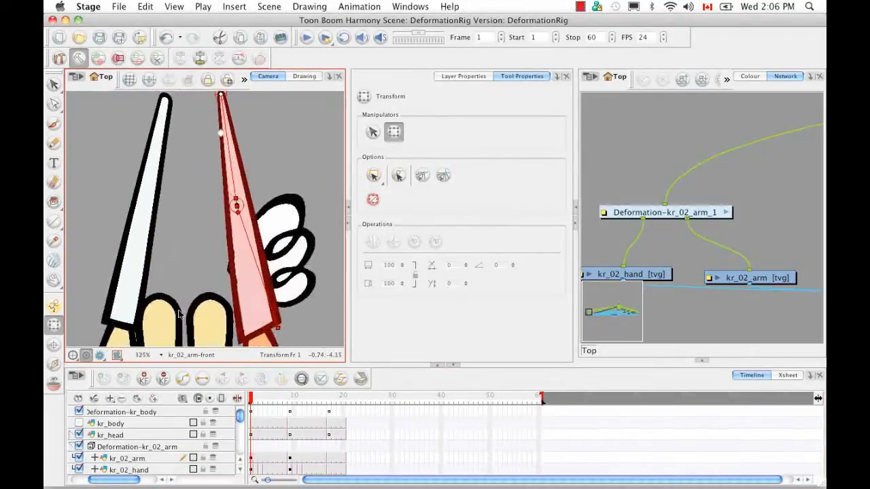
left_click_drag(195, 197, 225, 226)
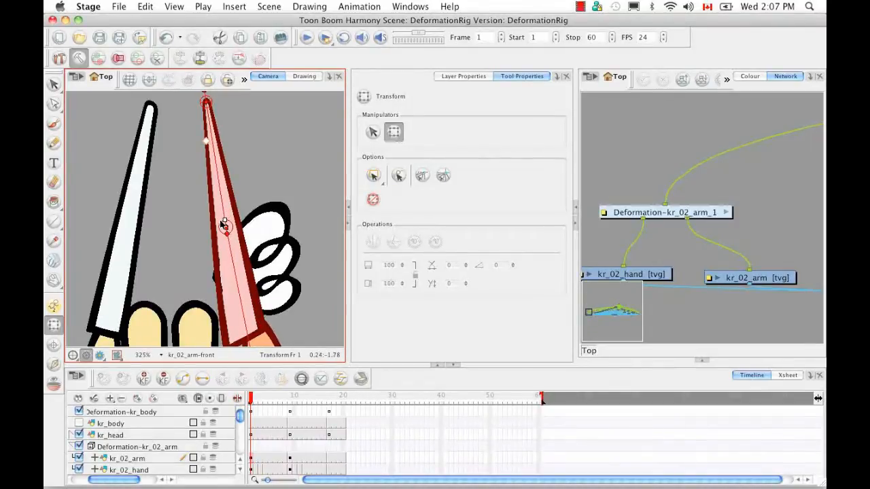
left_click_drag(252, 318, 250, 277)
left_click_drag(231, 196, 239, 243)
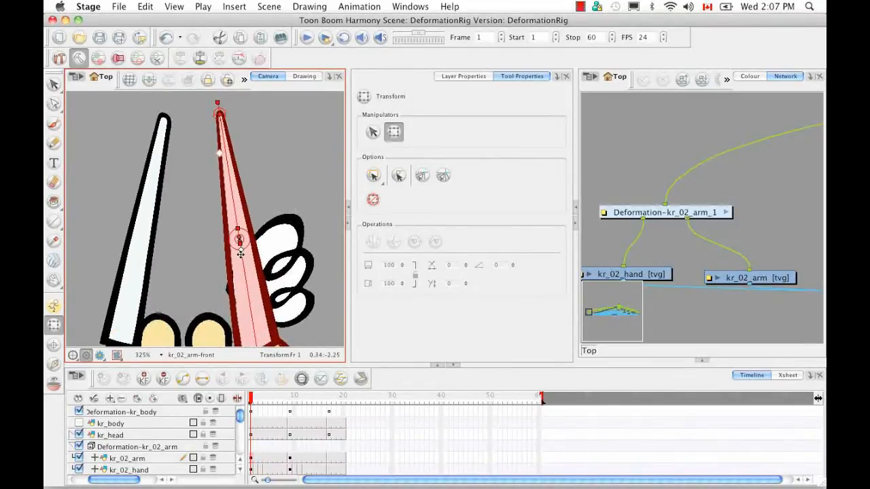
left_click_drag(275, 196, 279, 188)
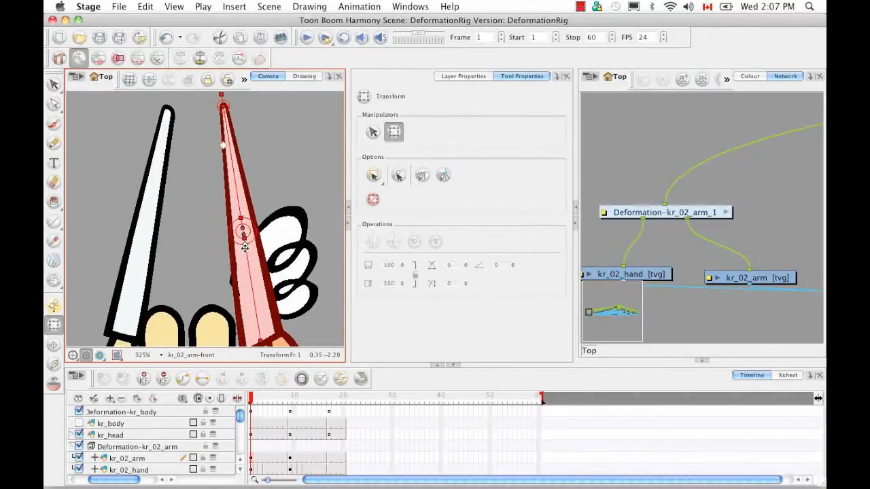
Copy the Deformation-kr_02_arm_1 resting position to the current position at frame 1.
key("1")
key("1")
key("1")
left_click(647, 214)
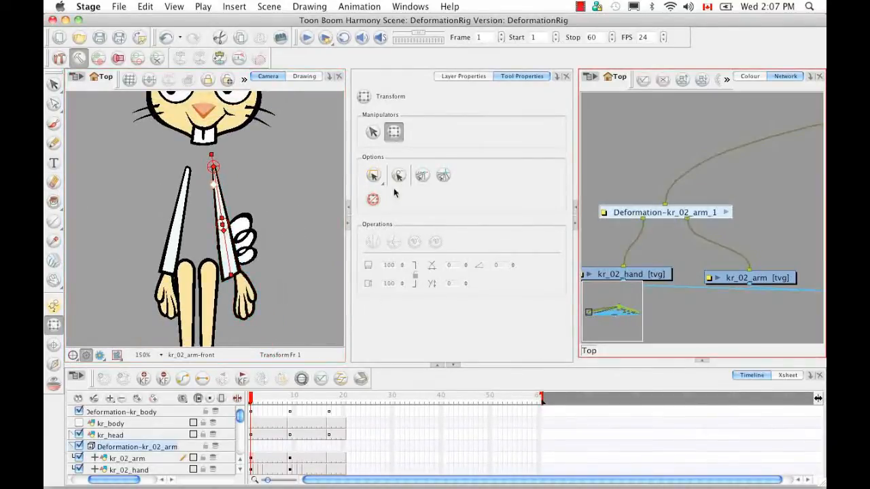
At frame 9, fit the kr_02_arm resting chain along the quarter-view sleeve and select the Deformation-kr_02_arm_1 group.
left_click_drag(253, 397, 290, 396)
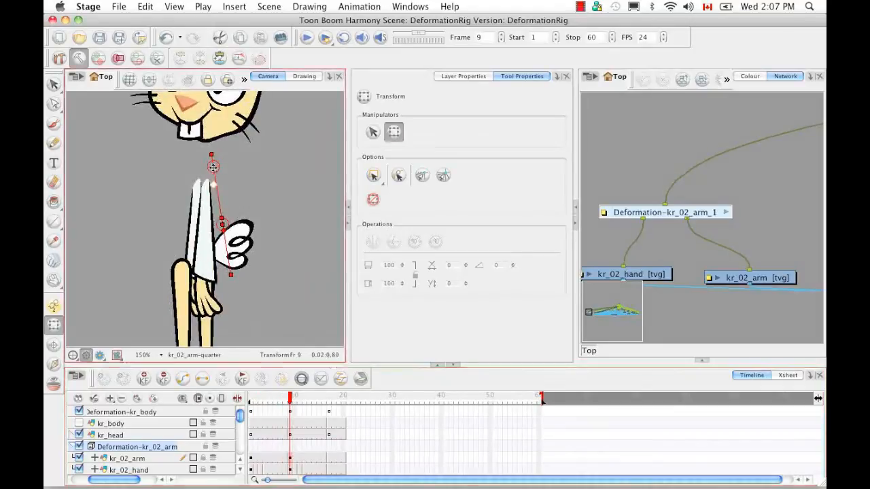
left_click_drag(213, 167, 207, 184)
key("2")
left_click_drag(140, 127, 163, 99)
left_click_drag(244, 211, 230, 202)
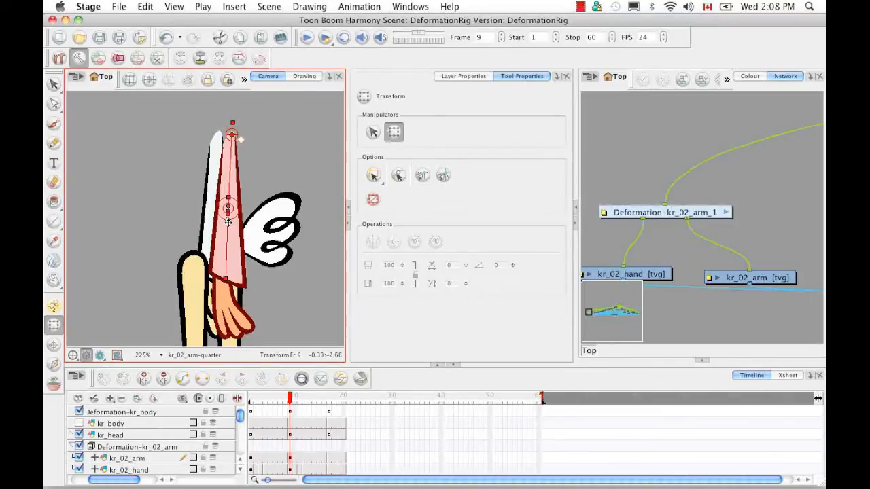
left_click(660, 213)
At frame 17, fit the kr_02_arm resting chain along the side-view sleeve and copy its resting position to the current one.
left_click(330, 403)
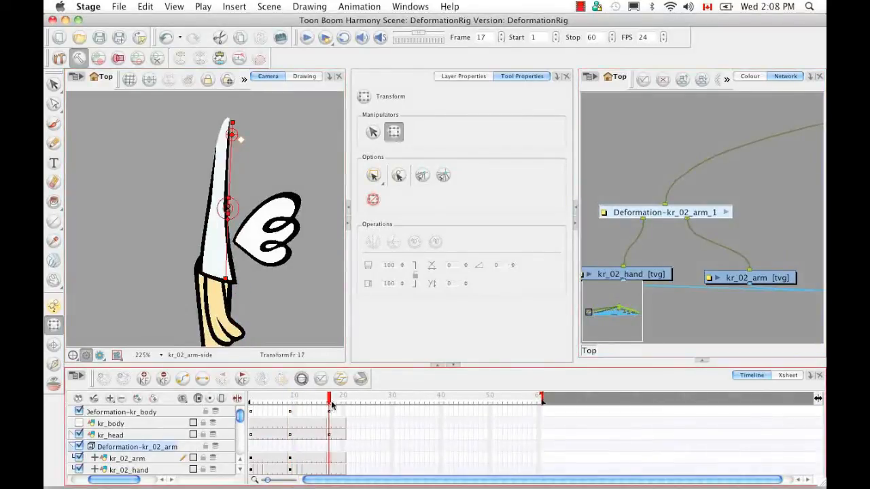
left_click_drag(232, 135, 227, 121)
left_click_drag(224, 184, 220, 184)
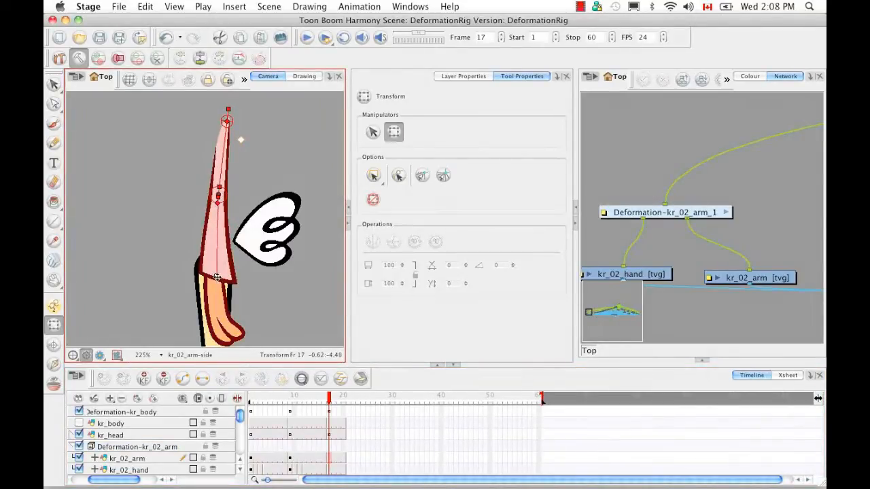
left_click(239, 59)
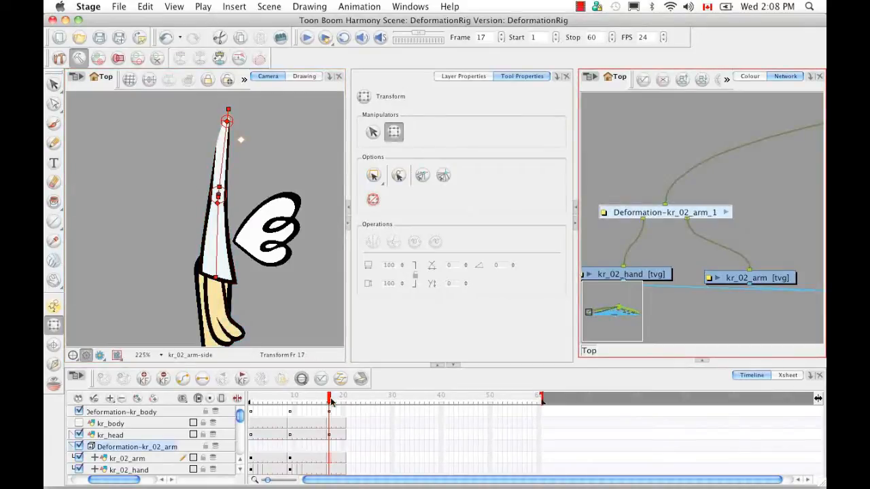
Return to frame 1, show the kr_body layer and select the Deformation-kr_01_arm group in the network.
left_click_drag(329, 406, 250, 399)
left_click(79, 423)
left_click(240, 469)
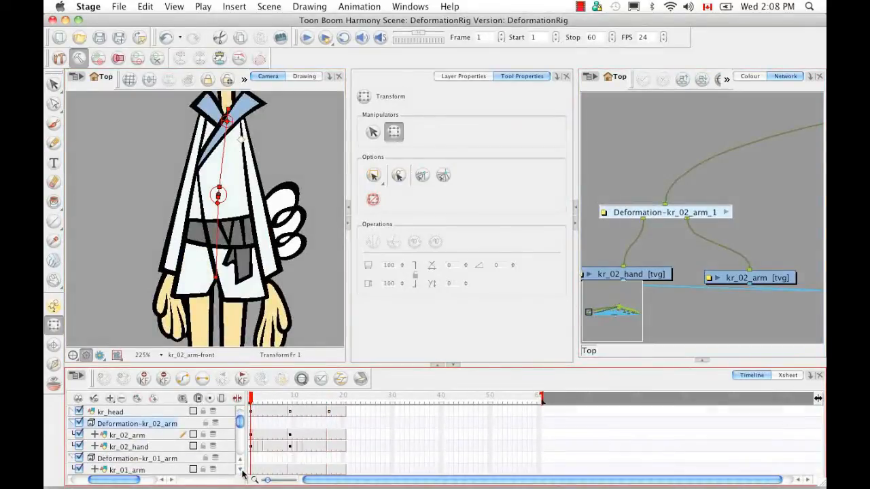
left_click(251, 469)
key("o")
left_click(697, 200)
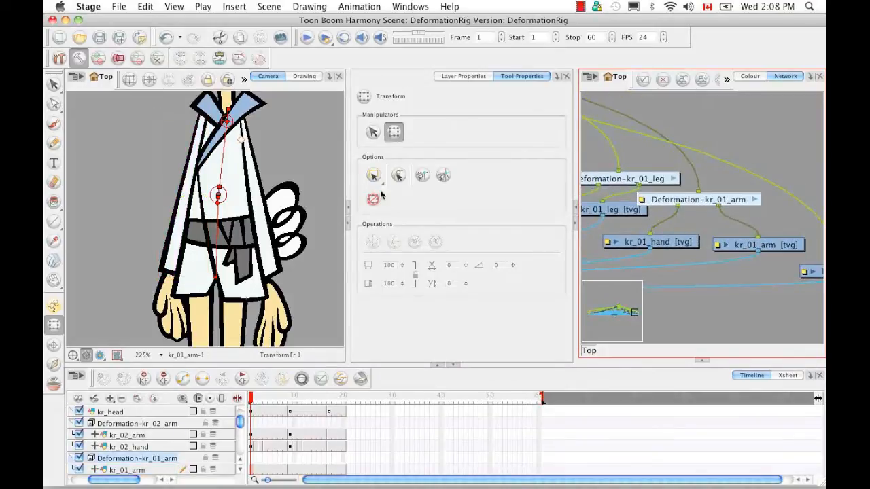
Hide all deformation controls and show only the kr_01_arm chain.
left_click(157, 58)
left_click(238, 59)
left_click(125, 460)
left_click(244, 80)
left_click(252, 98)
Hide the kr_body layer and fit the kr_01_arm resting chain along its front-view sleeve at frame 1.
left_click_drag(172, 273, 171, 270)
left_click(239, 460)
left_click(79, 423)
left_click_drag(202, 117, 202, 116)
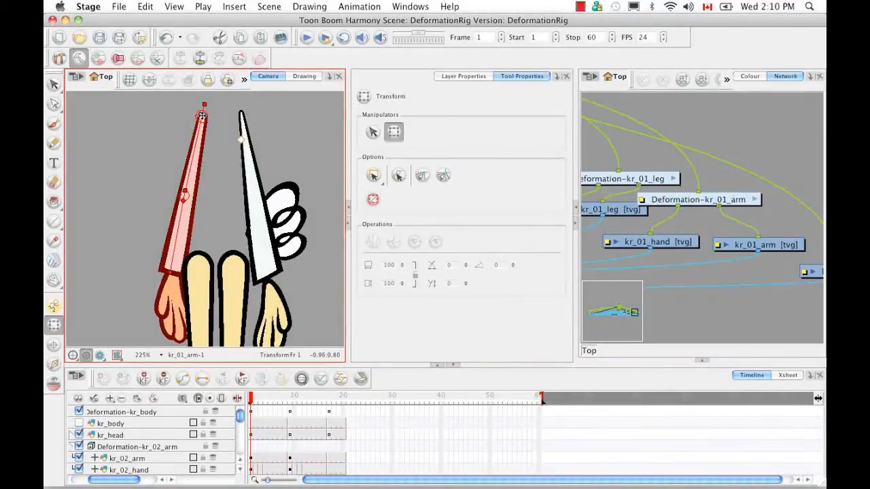
left_click_drag(186, 193, 187, 189)
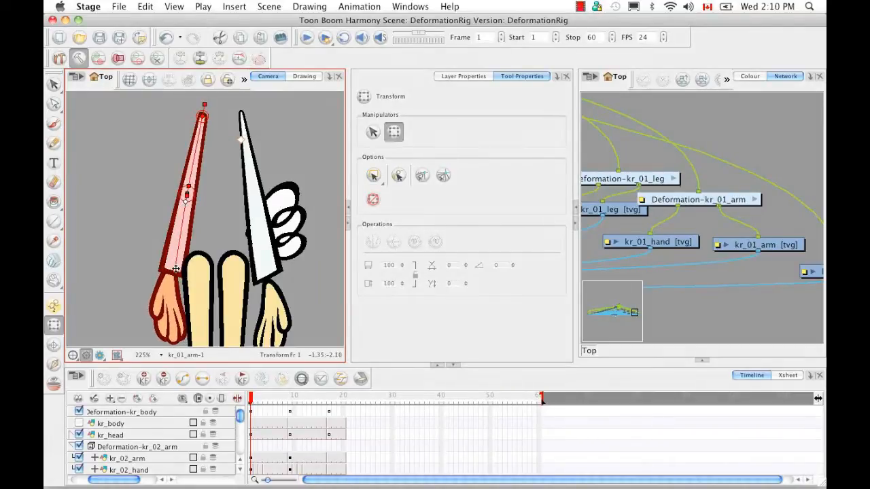
left_click_drag(175, 270, 174, 269)
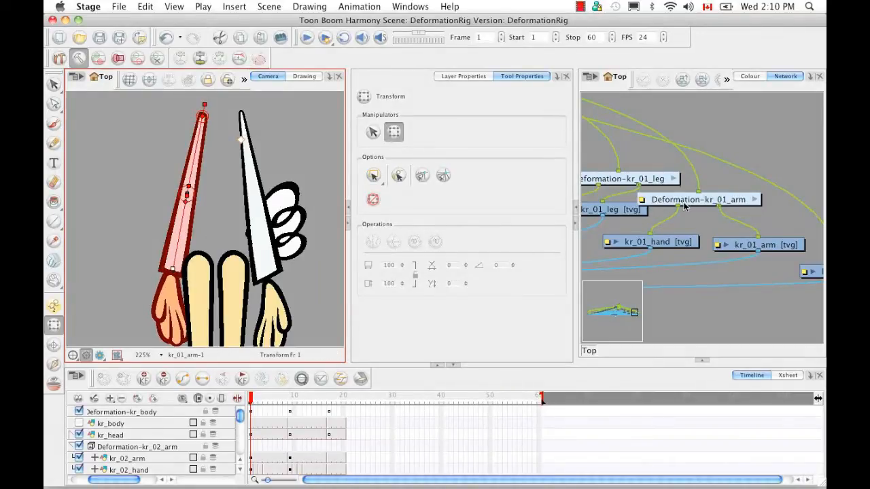
Go to frame 9 and hide the kr_01_arm and kr_01_hand layers.
left_click(286, 400)
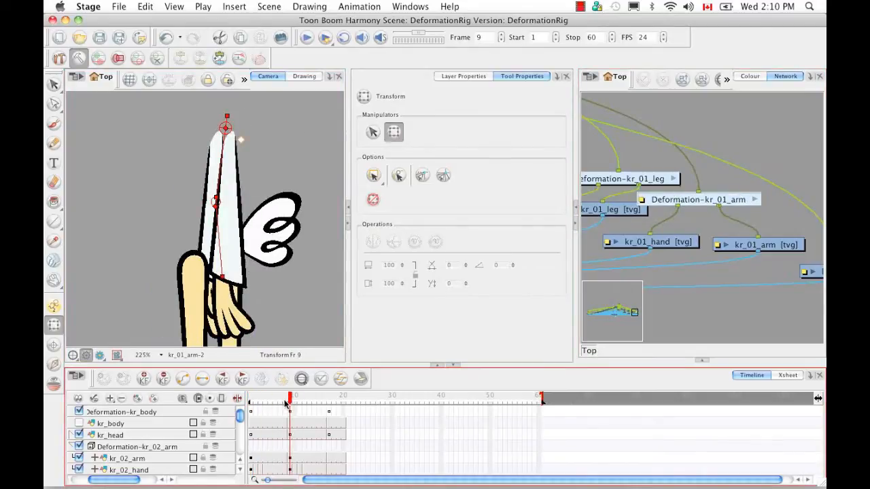
left_click(147, 448)
left_click(240, 470)
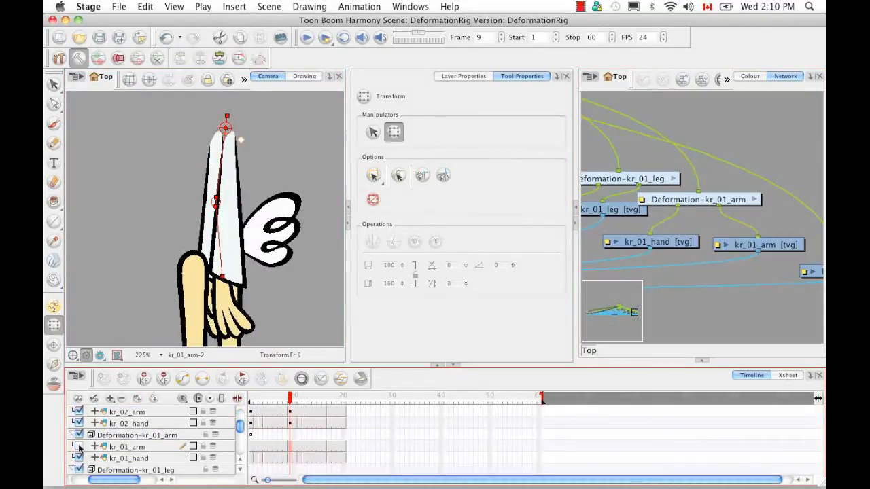
left_click(79, 457)
left_click(241, 461)
Refit the kr_02_arm resting chain to the quarter-view sleeve at frame 9 and copy its resting position to the current one.
left_click(230, 178)
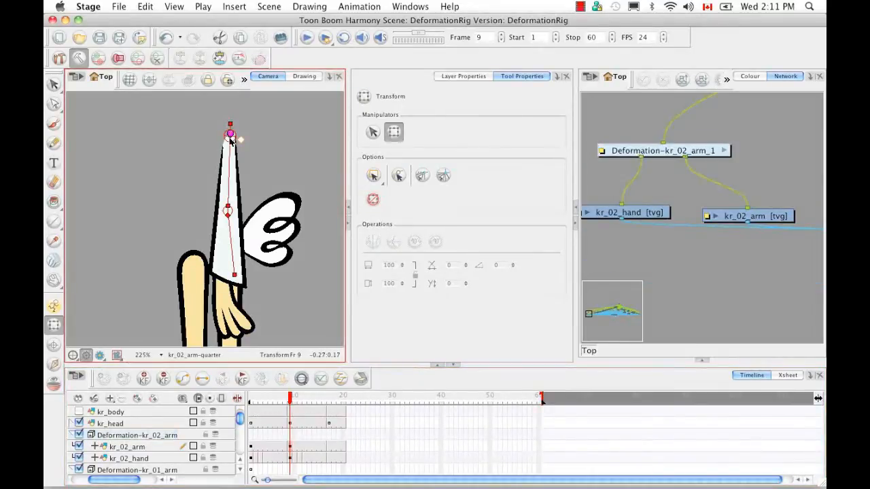
left_click(235, 276)
left_click_drag(235, 276, 233, 240)
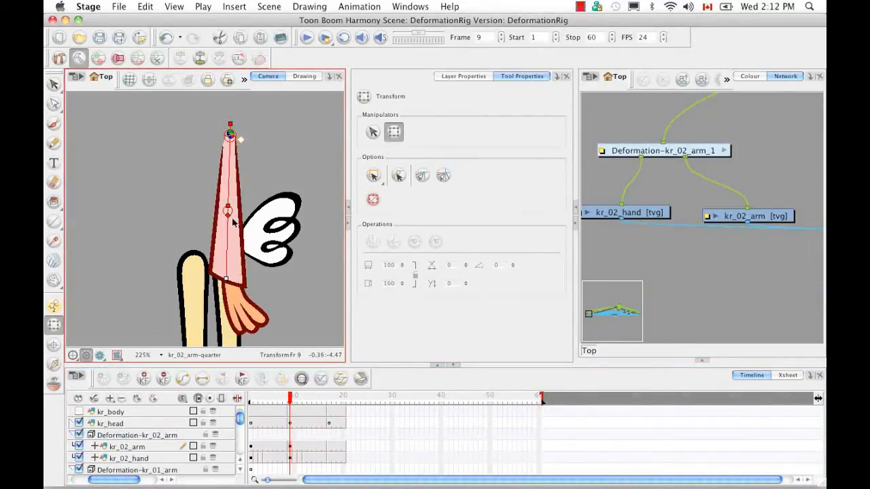
left_click(635, 152)
left_click(240, 60)
At frame 17, realign the kr_02_arm resting chain with the side-view sleeve and copy its resting position to the current one.
left_click_drag(290, 401, 329, 402)
left_click_drag(238, 119, 227, 124)
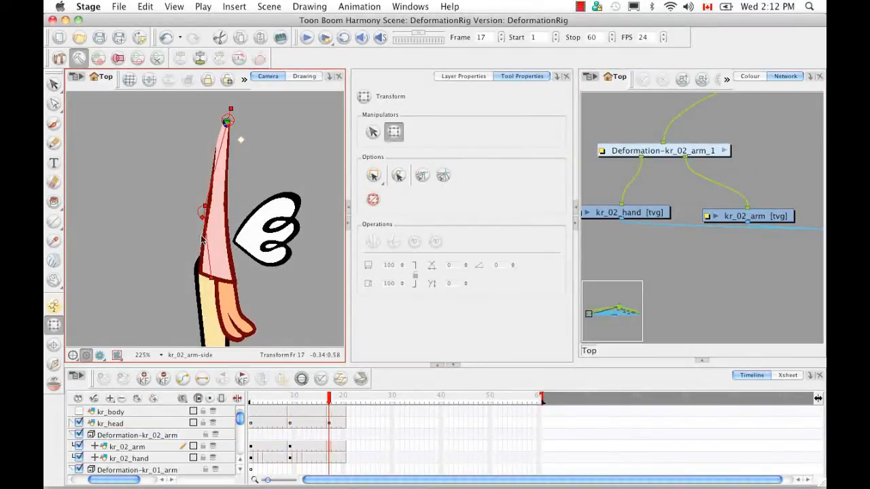
left_click_drag(205, 208, 220, 200)
left_click_drag(233, 265, 216, 276)
left_click(680, 152)
left_click(240, 59)
Return to frame 1 and show the kr_body layer again.
left_click_drag(318, 402, 240, 428)
left_click(79, 411)
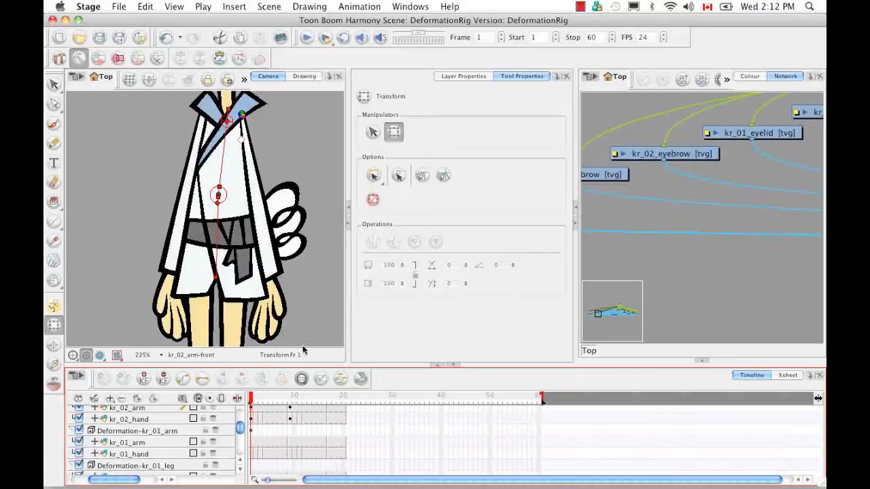
left_click(305, 351)
key("shift+m")
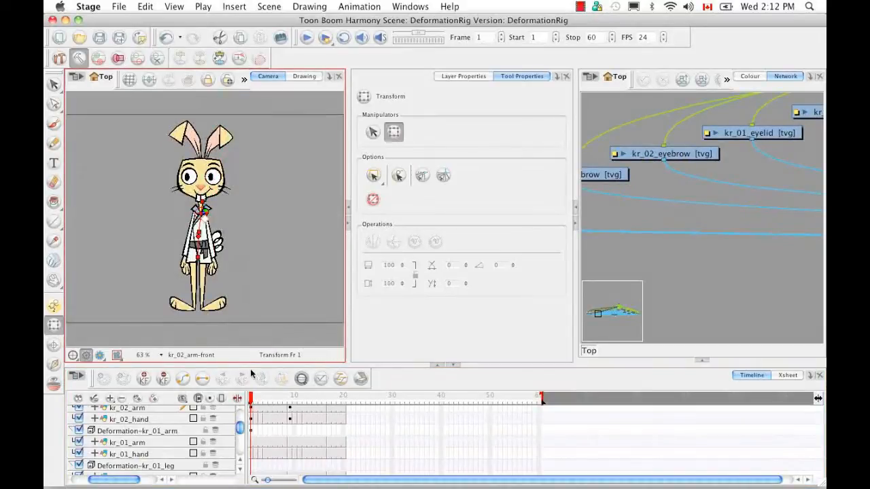
Select the kr_01_leg layer and its Deformation-kr_01_leg group in the network.
left_click(240, 470)
left_click(144, 443)
left_click(741, 91)
key("o")
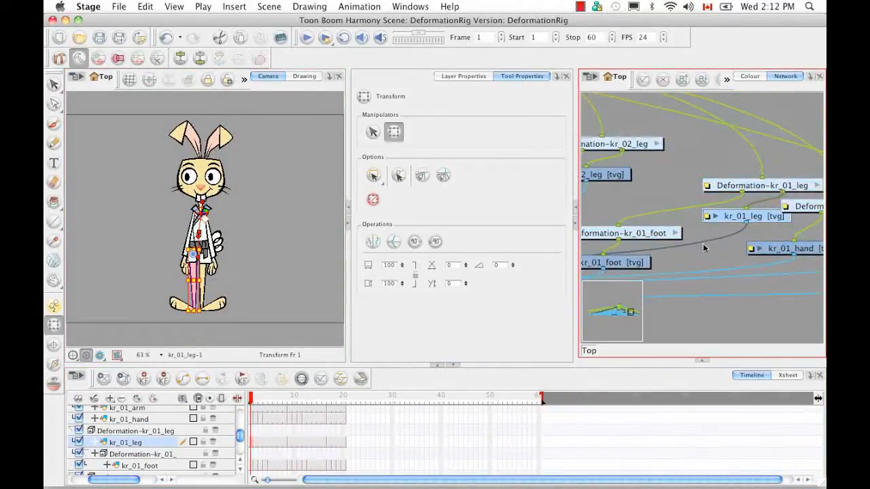
left_click_drag(706, 240, 672, 258)
left_click(733, 204)
Display only the kr_01_leg deformation chain and hide the kr_body layer.
left_click(265, 121)
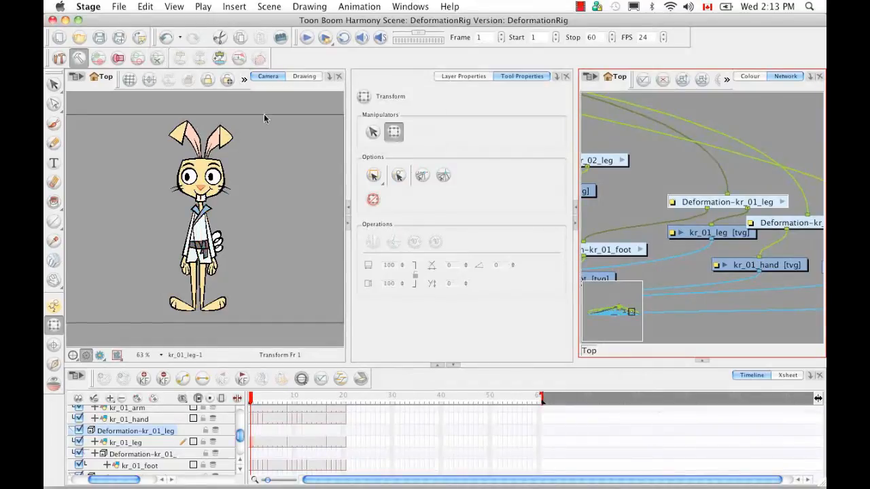
left_click(193, 282)
left_click(715, 204)
left_click(219, 58)
scroll(133, 286, "up", 1)
scroll(133, 283, "up", 6)
scroll(240, 469, "up", 3)
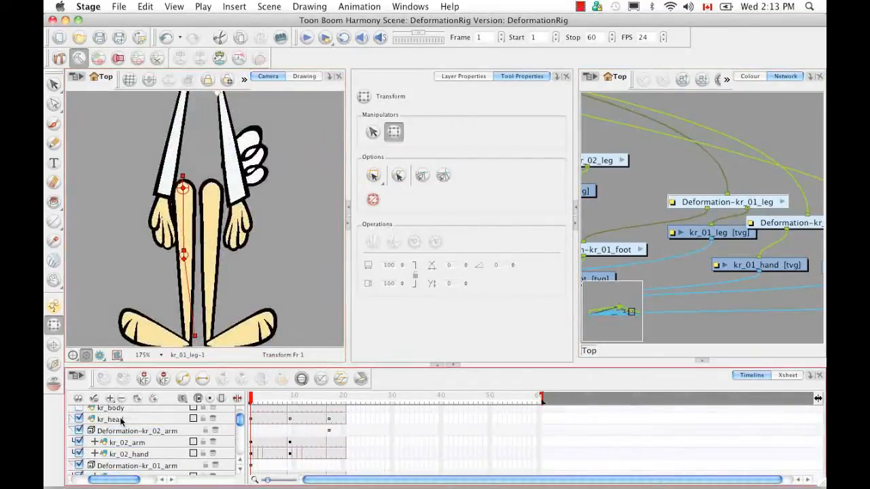
Fit the kr_01_leg resting chain down the front-view leg at frame 1 and copy its resting position to the current one.
left_click(240, 470)
left_click_drag(197, 333, 206, 292)
left_click_drag(204, 295, 197, 307)
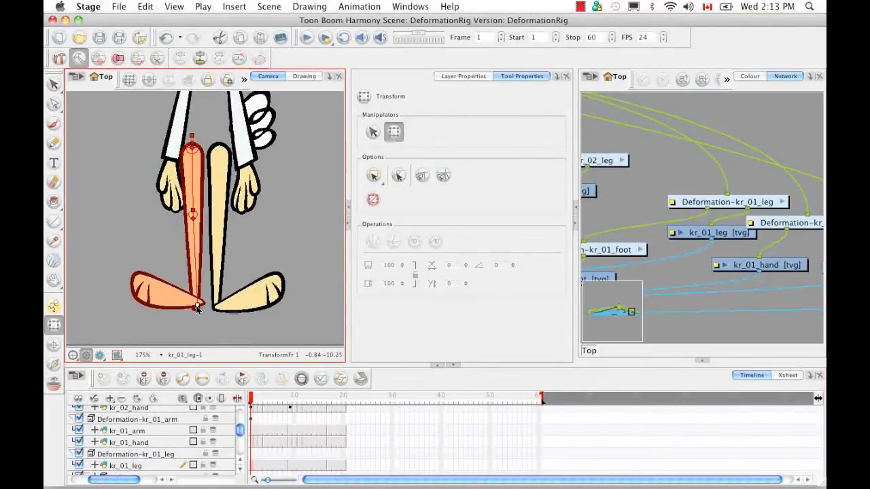
left_click_drag(194, 212, 193, 227)
left_click_drag(191, 307, 196, 307)
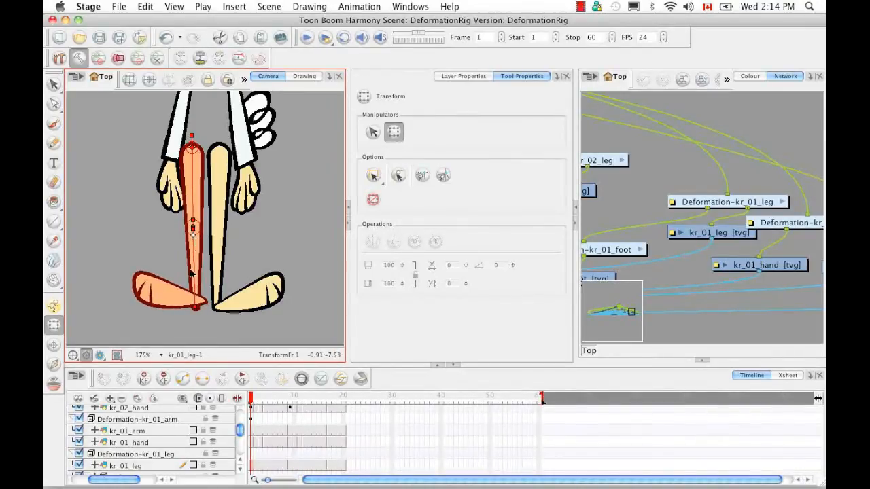
left_click_drag(193, 228, 193, 230)
left_click_drag(196, 309, 195, 308)
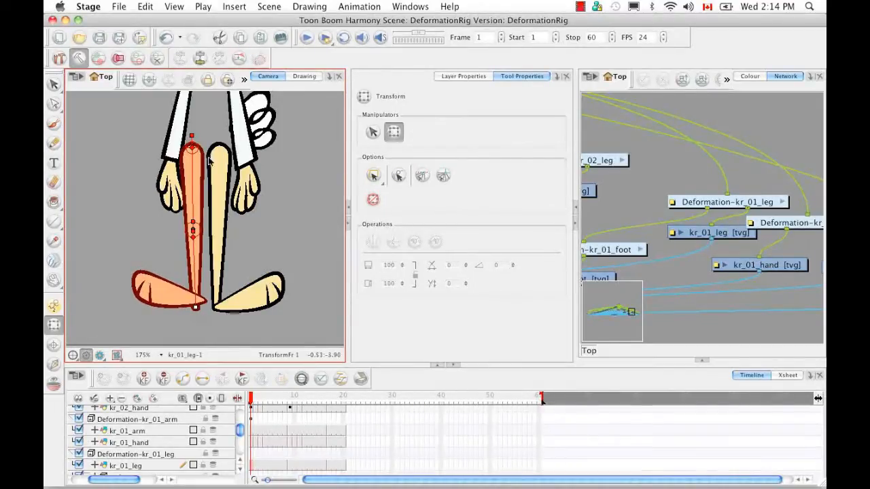
left_click(727, 204)
At frame 9, fit the hip, knee and ankle points of the kr_01_leg resting chain to the quarter-view leg.
left_click(290, 402)
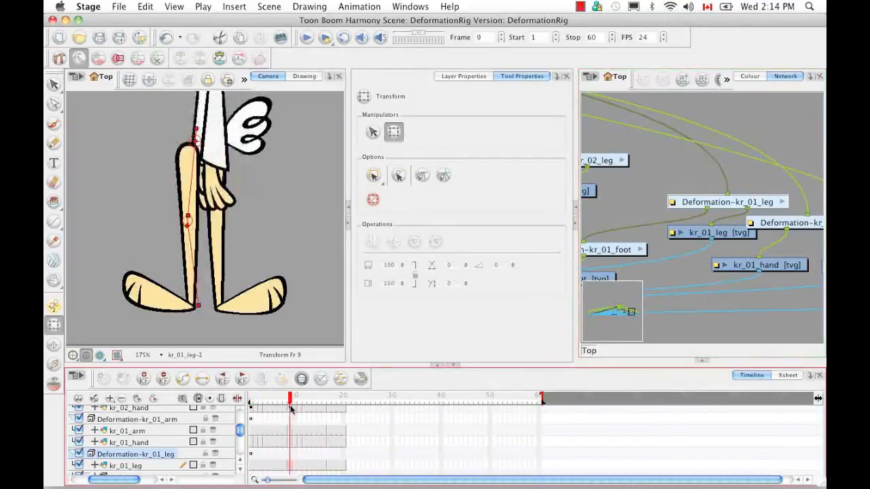
left_click(191, 147)
left_click_drag(191, 147, 188, 151)
left_click_drag(185, 224, 189, 228)
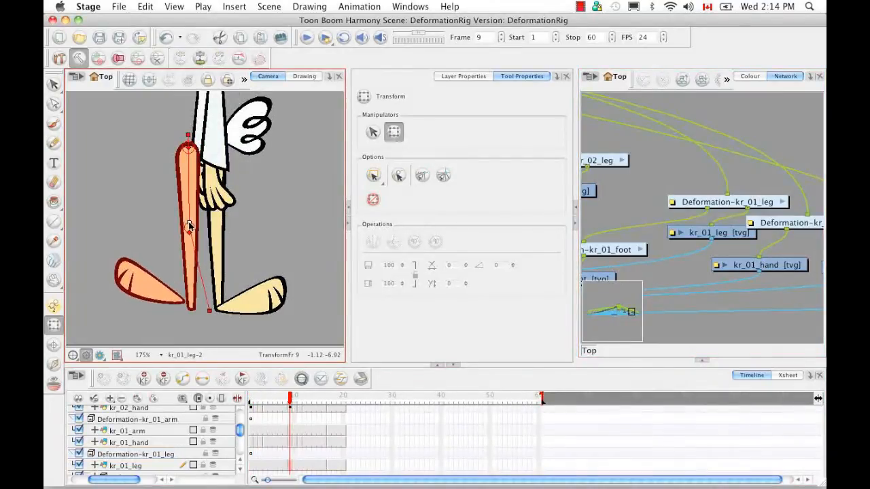
left_click_drag(195, 308, 191, 307)
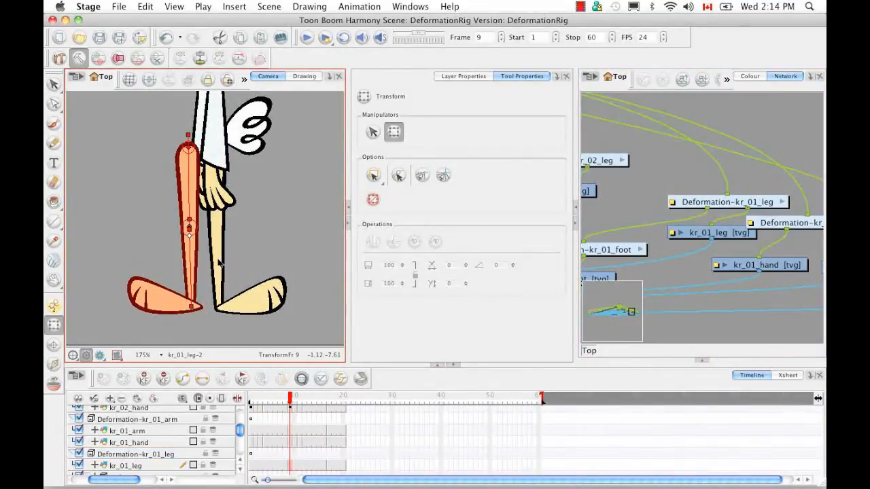
left_click_drag(189, 229, 189, 231)
left_click_drag(191, 307, 191, 305)
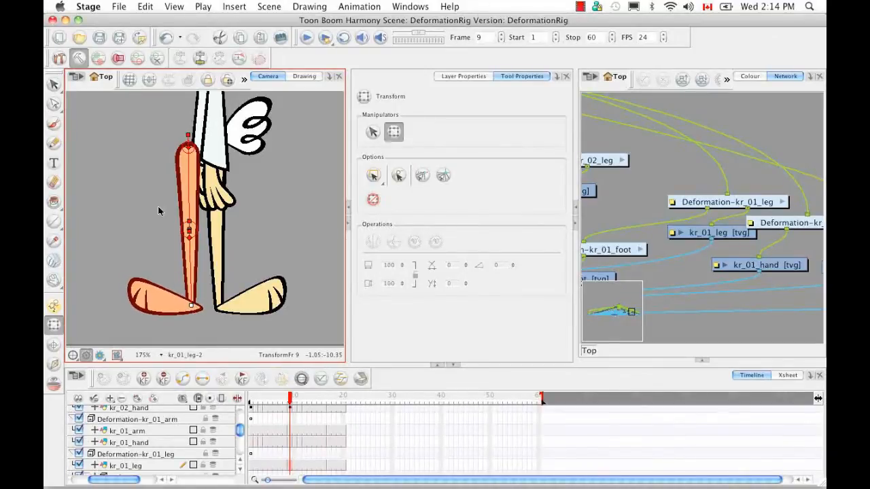
Copy the Deformation-kr_01_leg resting position to the current position at frame 9.
left_click(240, 473)
left_click(240, 474)
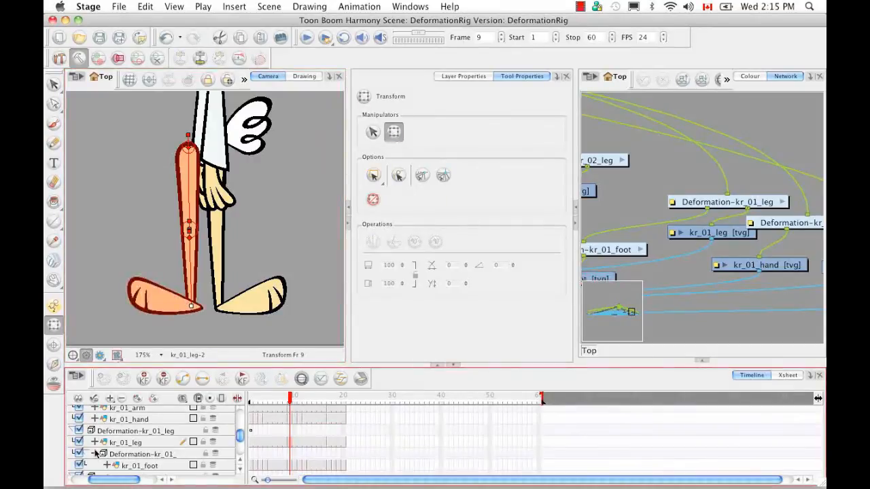
left_click(722, 203)
left_click(219, 59)
At frame 17, hide the kr_02_arm and kr_02_hand layers and fit the kr_01_leg resting chain along the side-view leg.
left_click(329, 401)
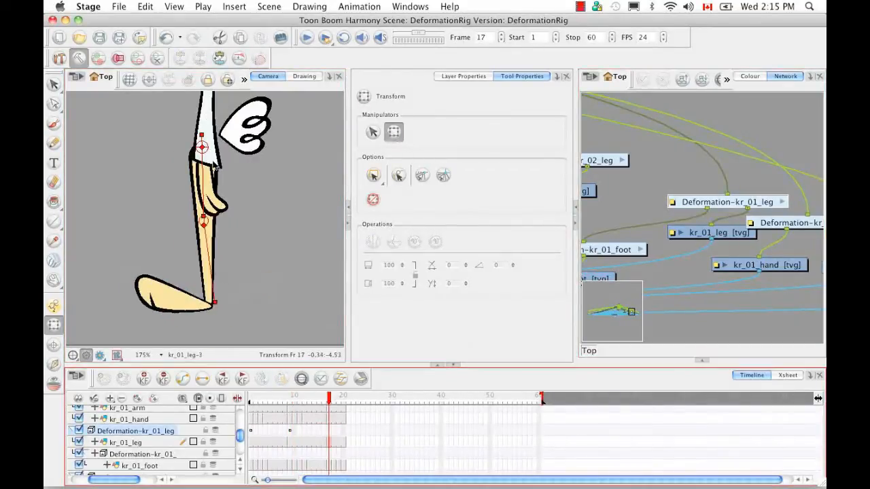
left_click(239, 461)
left_click(239, 461)
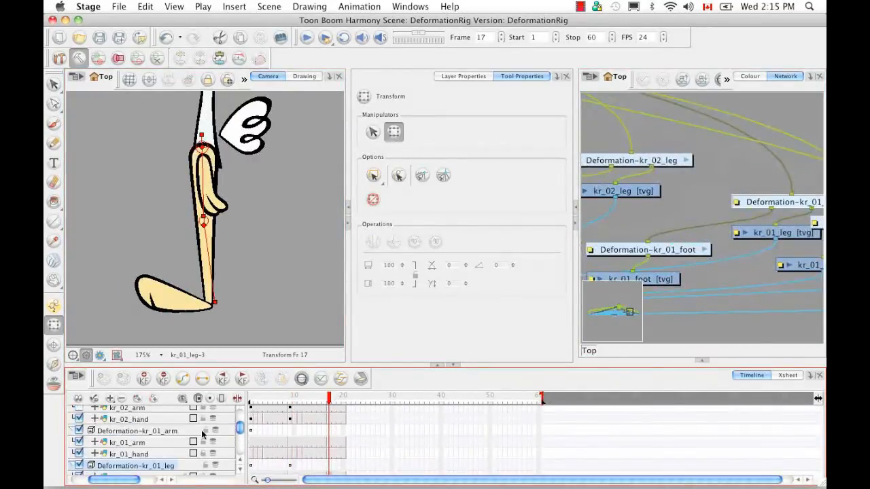
left_click(204, 222)
left_click_drag(204, 223, 205, 230)
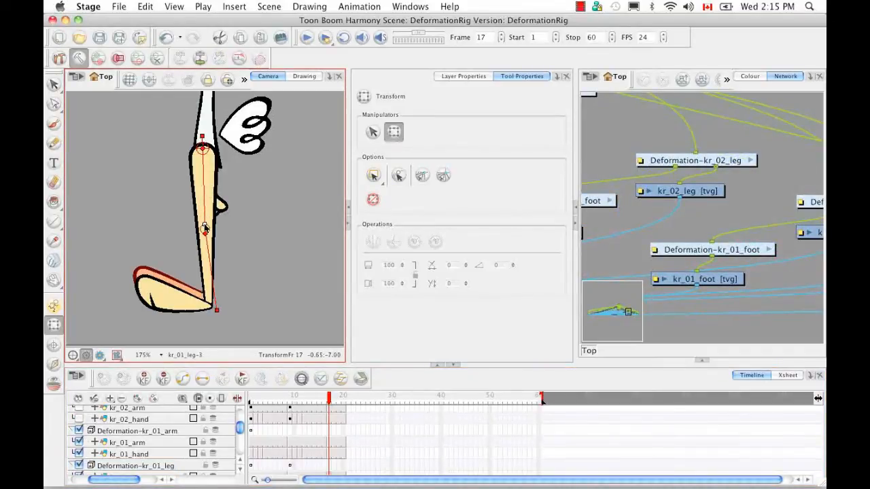
left_click_drag(217, 311, 210, 309)
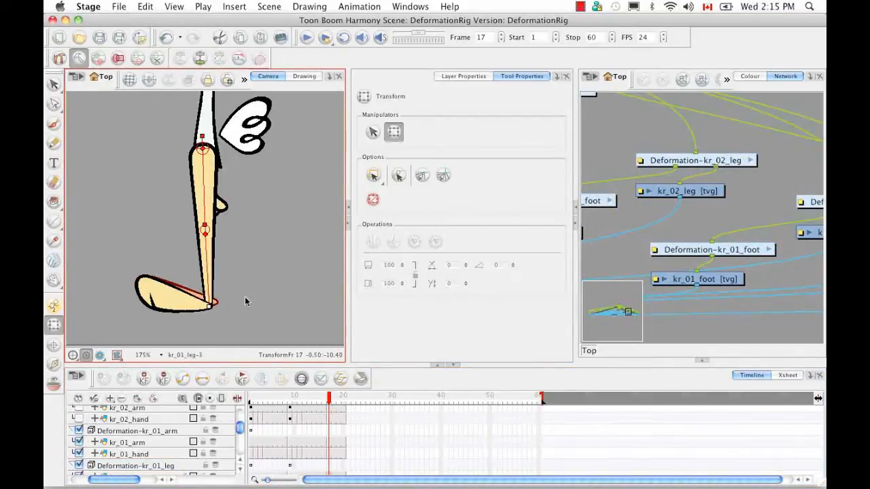
Select the Deformation-kr_02_leg group in the network at frame 17.
scroll(136, 442, "down", 5)
left_click(79, 458)
left_click(80, 458)
left_click(605, 249)
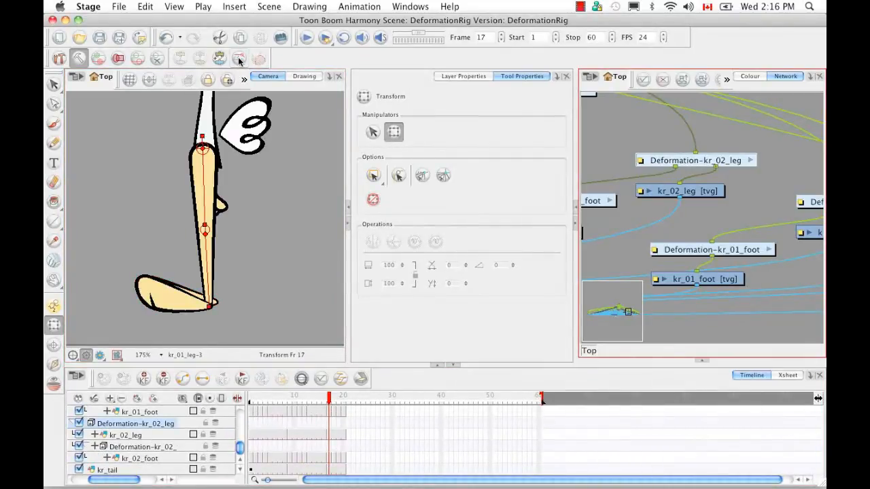
Return to frame 1, find the kr_02_leg layers in the timeline and select their Deformation-kr_02_leg group in the network.
left_click(251, 397)
left_click(240, 460)
left_click(165, 423)
left_click(239, 460)
left_click(128, 435)
left_click(137, 425)
left_click(139, 458)
left_click(240, 469)
left_click(176, 438)
left_click(176, 446)
left_click(741, 88)
left_click_drag(666, 206, 722, 227)
left_click(714, 182)
Hide all deformation controls and show only the kr_02_leg chain.
left_click(245, 80)
left_click(292, 124)
left_click(128, 446)
left_click(136, 434)
left_click(249, 80)
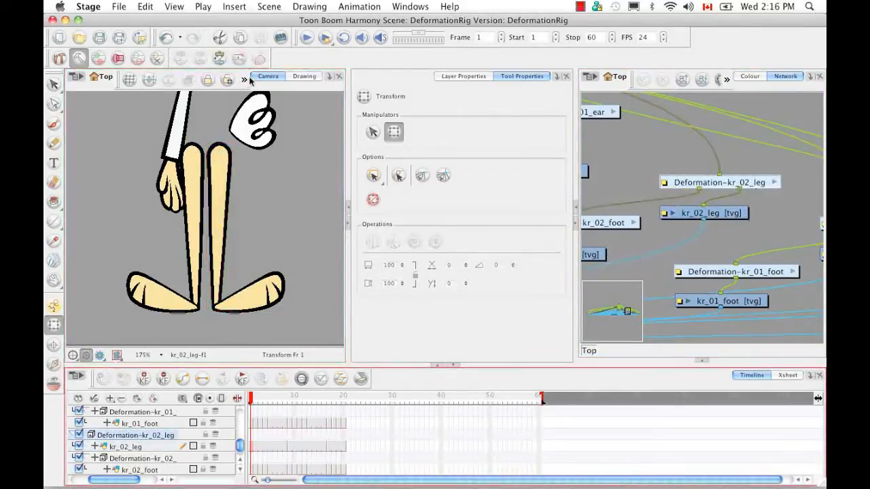
Begin adjusting the kr_02_leg resting chain at frame 1 and show the kr_01_leg deformation chain beside it for reference.
left_click(221, 148)
left_click_drag(217, 223, 219, 229)
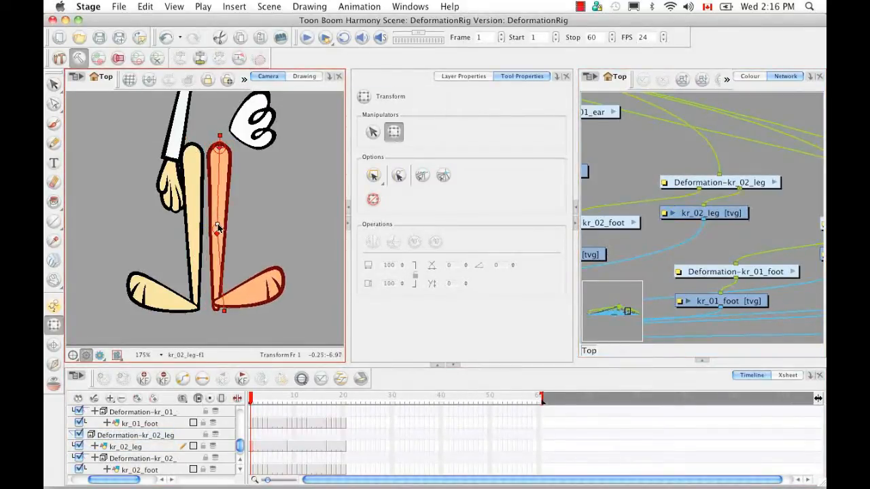
left_click(240, 465)
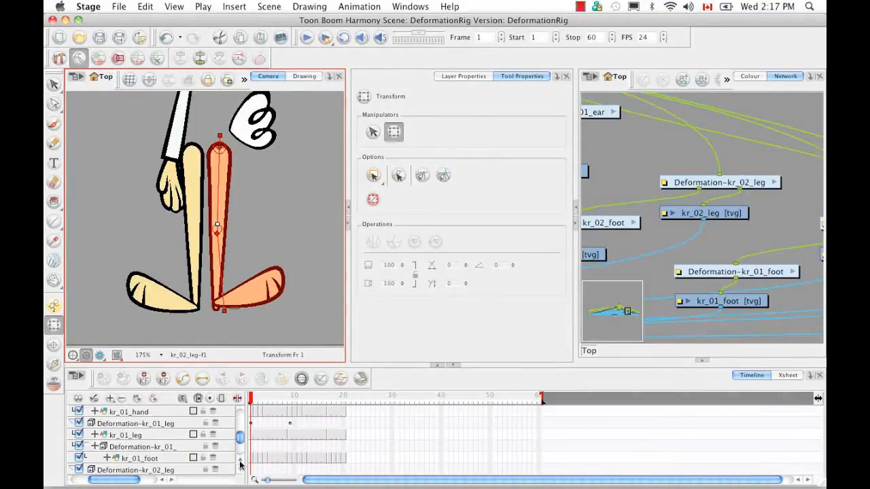
left_click(150, 424)
left_click(243, 80)
left_click(261, 98)
Fit the knee and ankle points of the kr_02_leg chain to the front-view leg and copy the resting position to the current one.
left_click(240, 469)
left_click(240, 470)
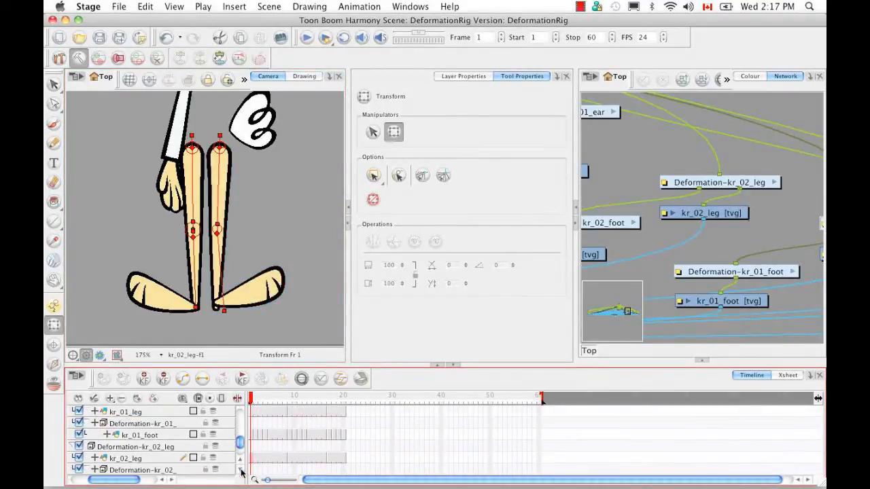
left_click(240, 470)
left_click(149, 435)
left_click(218, 232)
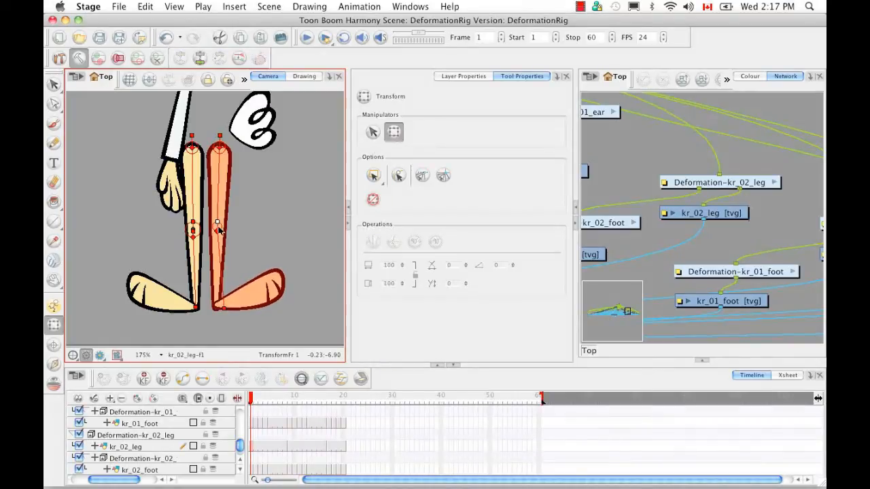
left_click_drag(218, 237, 218, 221)
left_click_drag(224, 311, 216, 310)
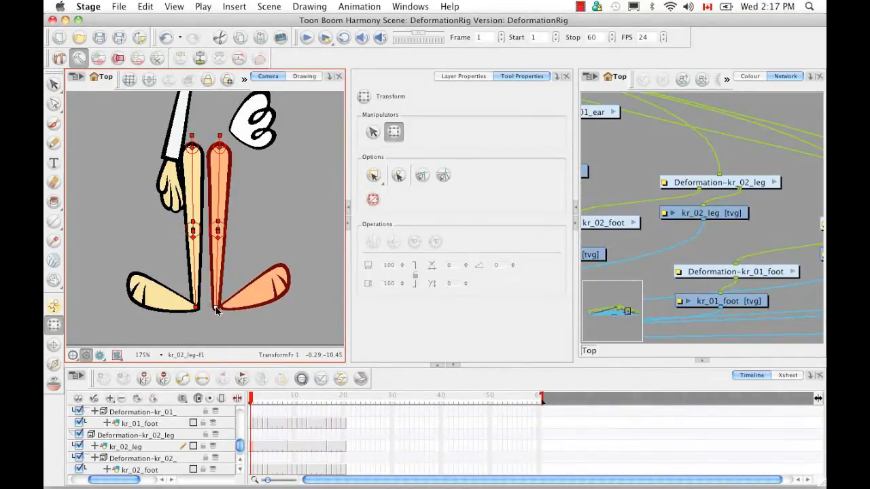
left_click(714, 181)
left_click(240, 60)
At frame 9, fit the kr_02_leg resting chain along the three-quarter leg and copy the resting position to the current one.
left_click_drag(279, 400, 291, 401)
left_click(215, 148)
left_click_drag(216, 148, 215, 147)
left_click_drag(215, 231, 218, 221)
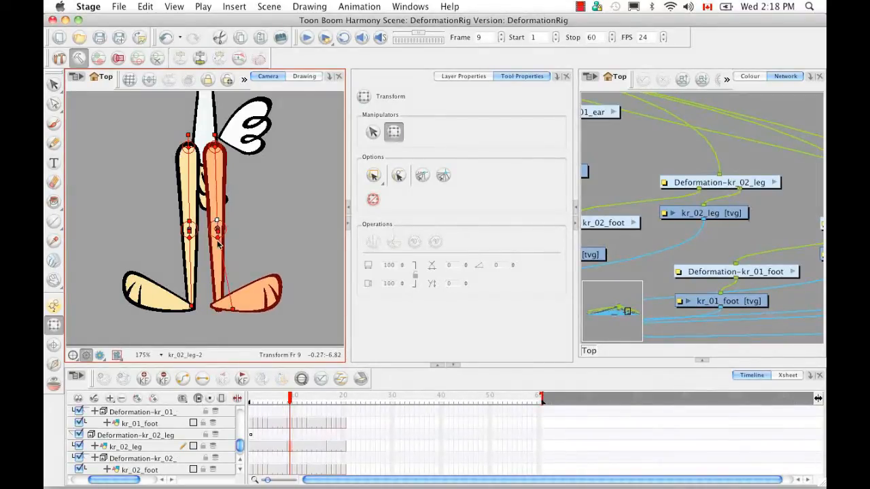
left_click_drag(215, 221, 217, 232)
left_click_drag(230, 311, 219, 312)
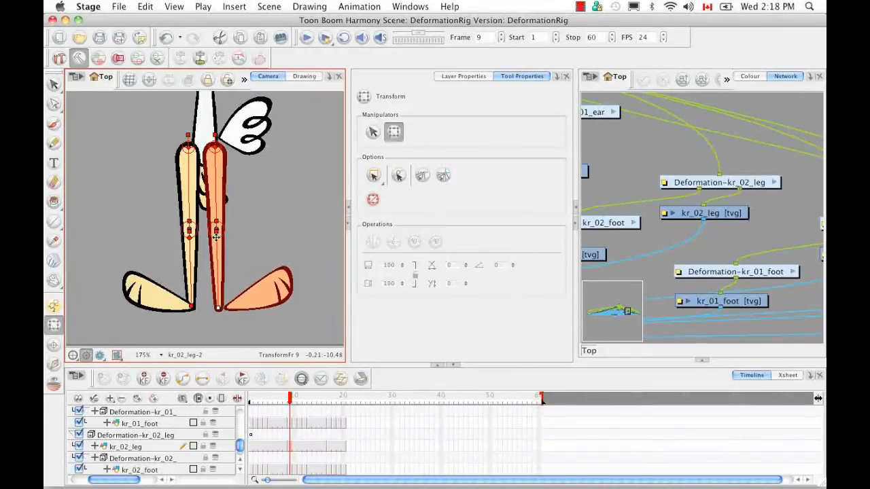
left_click(703, 183)
At frame 18, align the hip, knee and ankle points of the kr_02_leg resting chain with the side-view leg.
left_click_drag(291, 399, 333, 406)
left_click(214, 148)
left_click_drag(215, 146, 202, 136)
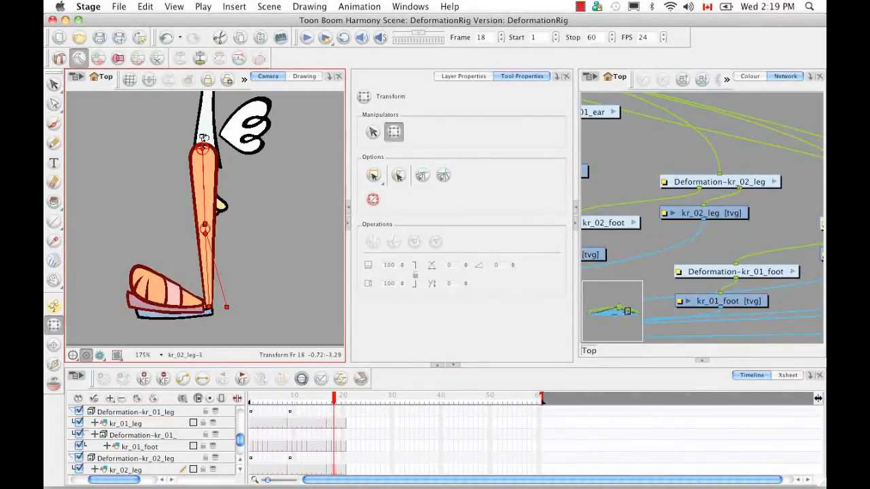
left_click_drag(206, 223, 213, 176)
scroll(206, 229, "up", 6)
left_click_drag(253, 314, 224, 311)
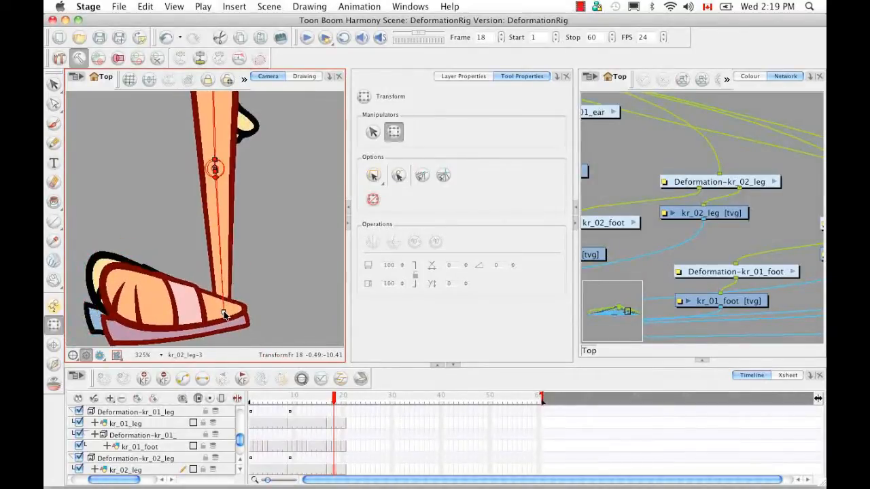
Refine the side-view knee and ankle points, and copy the kr_02_leg resting position to the current one at frame 17.
left_click_drag(214, 159, 217, 188)
left_click_drag(217, 154, 216, 152)
left_click_drag(226, 312, 228, 310)
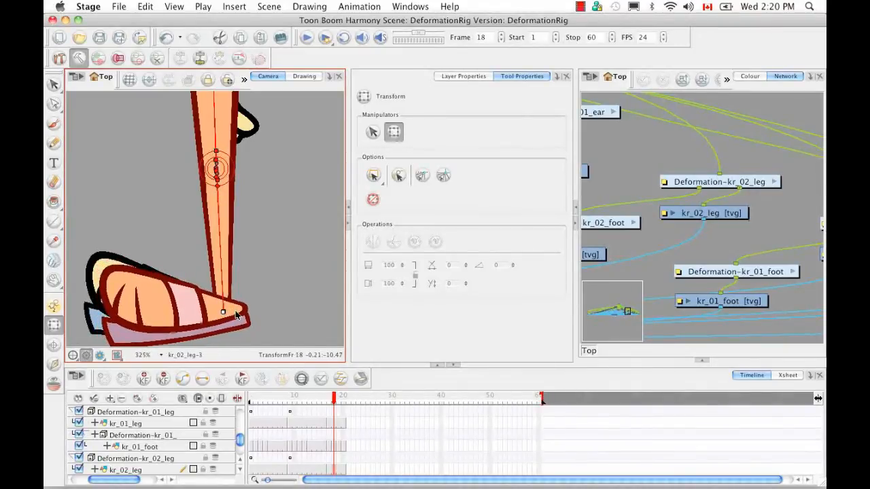
key("1")
key("1")
left_click_drag(334, 399, 329, 401)
left_click(662, 182)
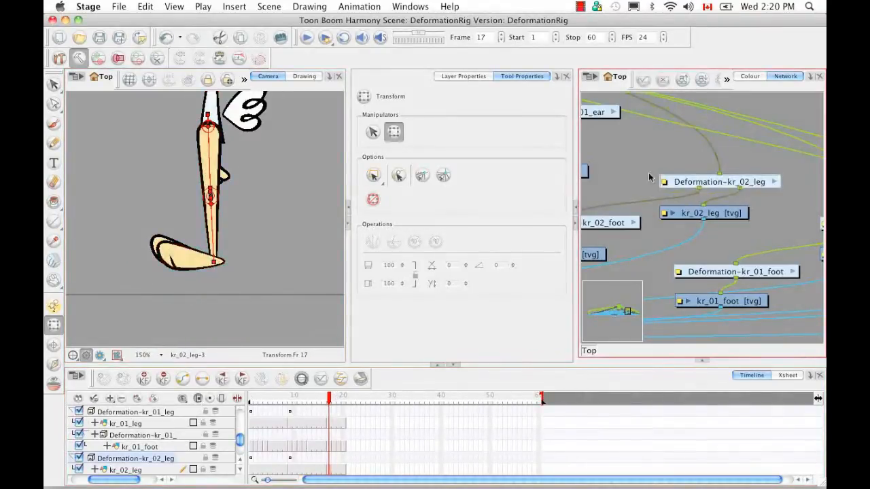
left_click(235, 59)
Show only the kr_01_leg and kr_02_leg chains and check their fit against the legs at frames 17 and 1.
left_click(189, 411)
left_click(244, 80)
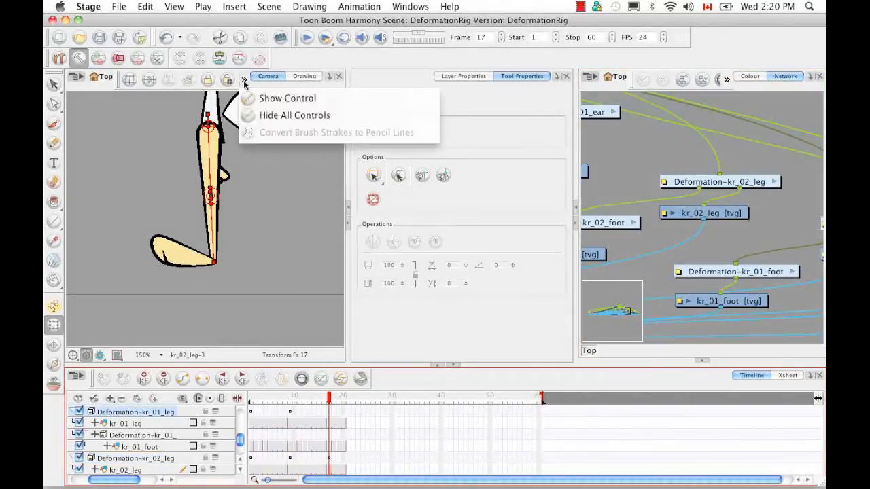
left_click(265, 114)
left_click(244, 80)
left_click(269, 98)
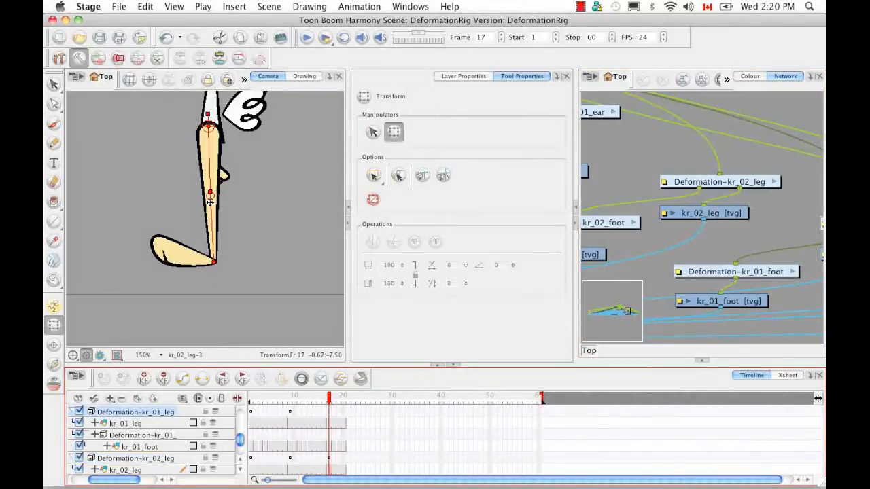
left_click(174, 457)
left_click(244, 80)
left_click(252, 99)
left_click_drag(329, 400, 250, 399)
left_click_drag(274, 290, 262, 297)
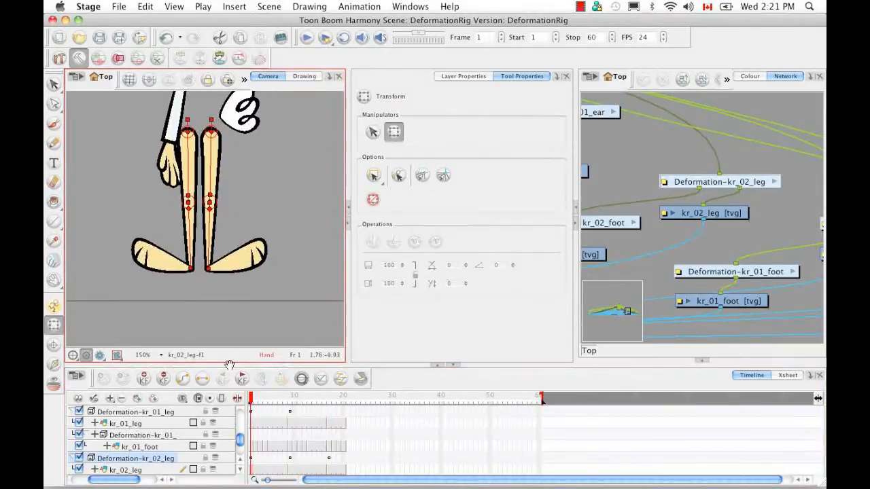
Locate kr_01_foot in the network, select its deformation group and show only that group's controls.
left_click(157, 444)
left_click_drag(699, 287, 655, 228)
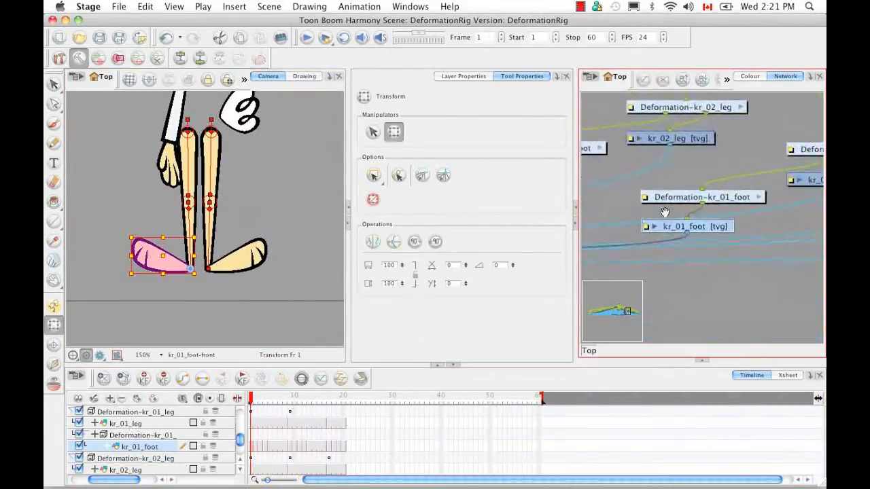
left_click(141, 435)
left_click(244, 80)
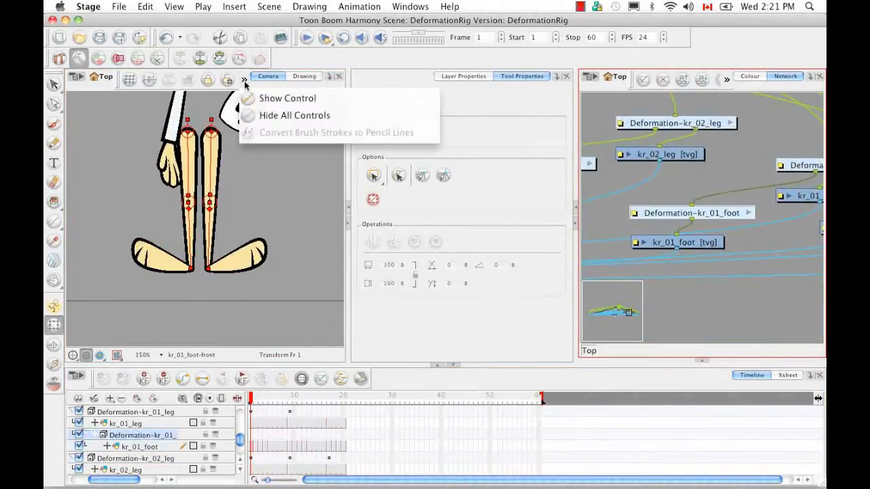
left_click(294, 116)
left_click(244, 80)
left_click(258, 98)
Curve the kr_01_foot resting chain through the front-view foot at frame 1 and copy the resting position to the current one.
left_click_drag(224, 281, 241, 281)
key("1")
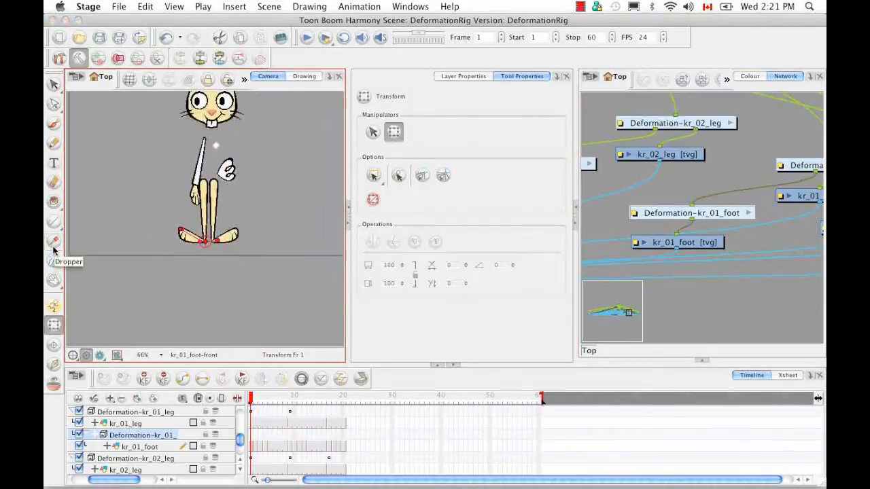
key("2")
key("2")
left_click_drag(144, 284, 157, 248)
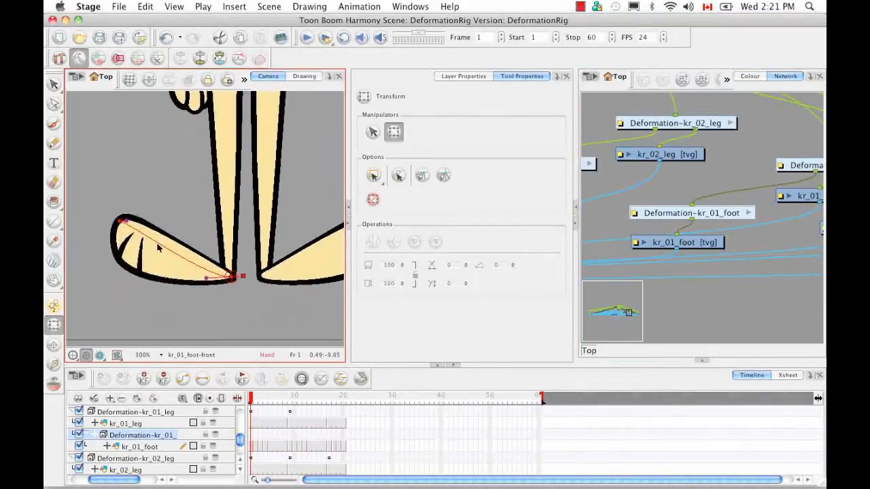
mouse_move(127, 220)
left_mouse_down()
mouse_move(141, 254)
mouse_move(120, 225)
left_mouse_up()
left_click(171, 311)
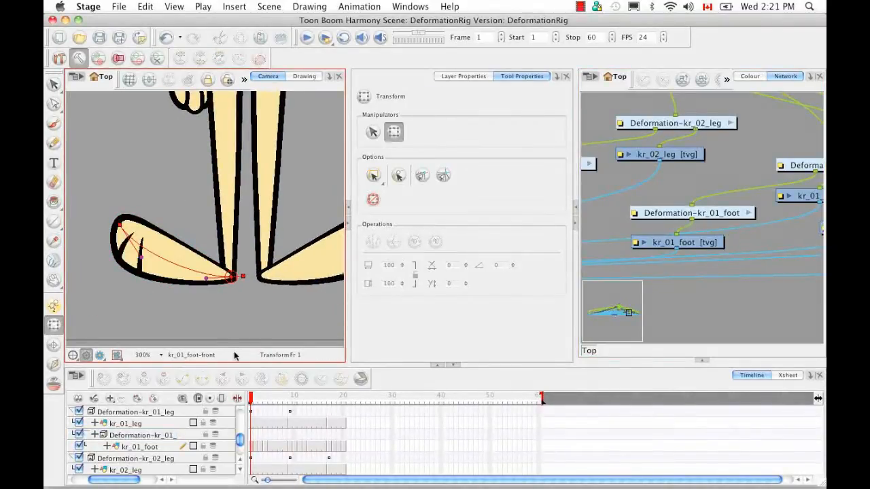
left_click(678, 212)
left_click(239, 59)
At frame 9, fit the kr_01_foot resting curve to the three-quarter foot and copy the resting position to the current one.
key("period")
key("period")
key("period")
key("period")
key("period")
key("period")
key("period")
key("period")
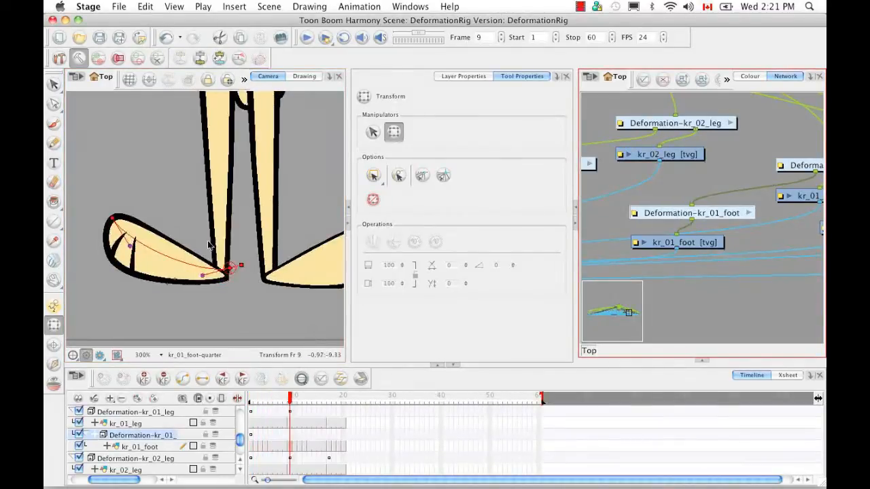
left_click(237, 286)
left_click(240, 305)
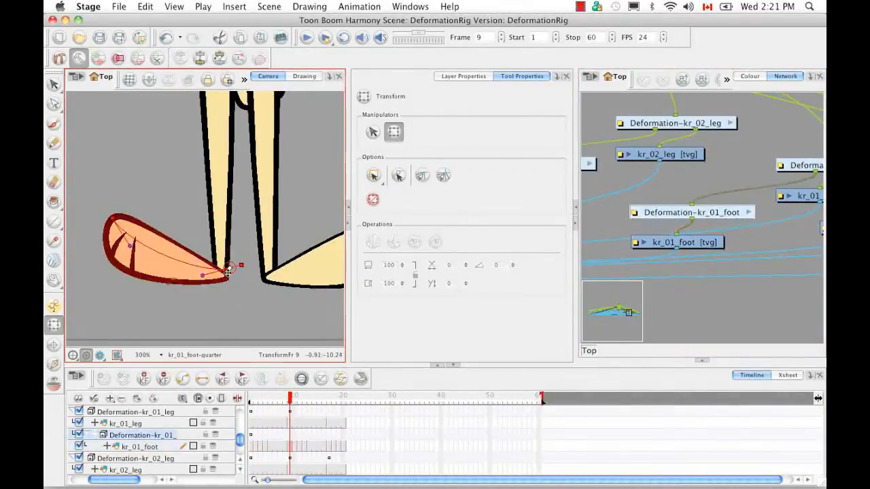
left_click_drag(110, 228, 112, 226)
left_click_drag(128, 255, 127, 254)
left_click(156, 301)
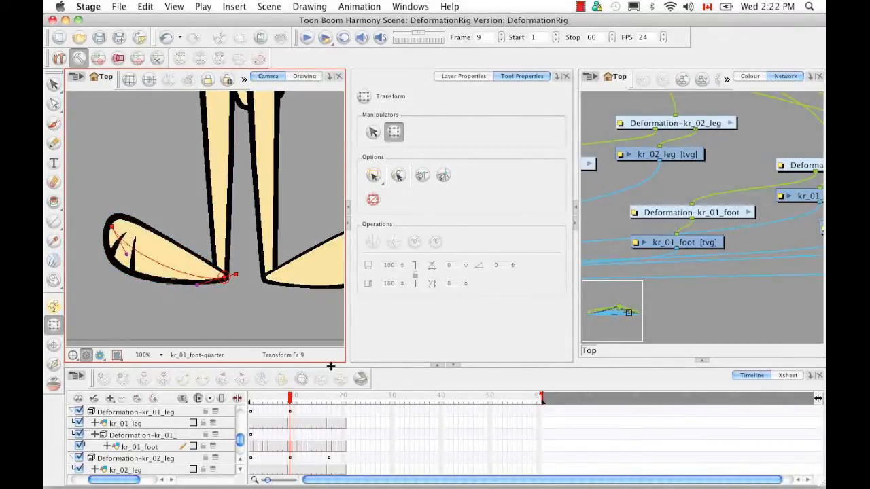
left_click(692, 212)
left_click(218, 59)
At frame 17, fit the kr_01_foot resting curve to the side-view foot and copy the resting position to the current one.
left_click_drag(291, 402, 299, 405)
key("g")
key("g")
key("g")
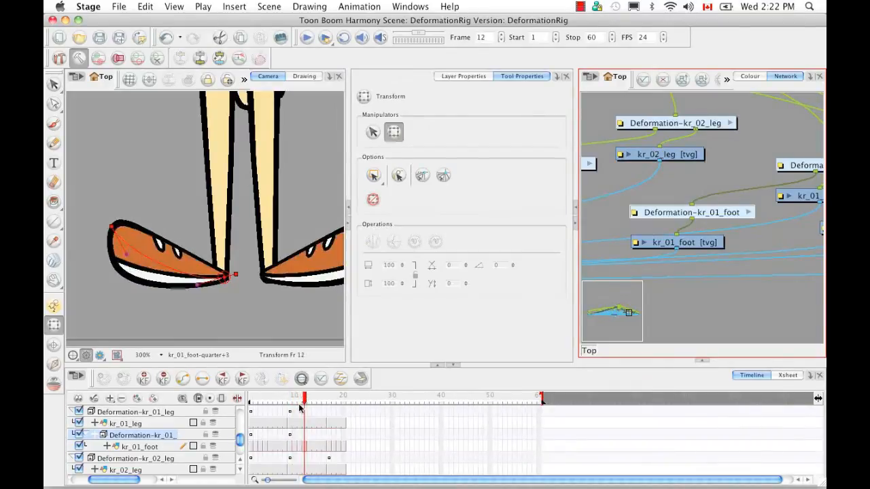
left_click_drag(250, 271, 253, 274)
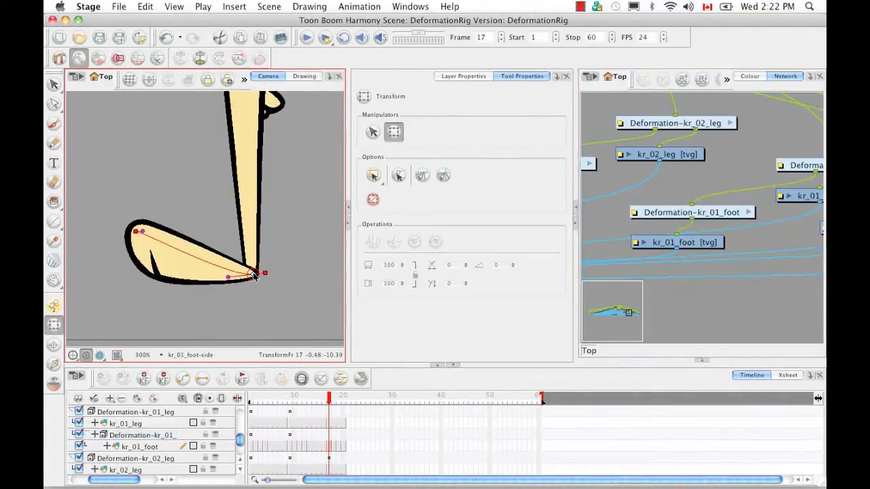
left_click_drag(140, 230, 162, 261)
left_click(219, 59)
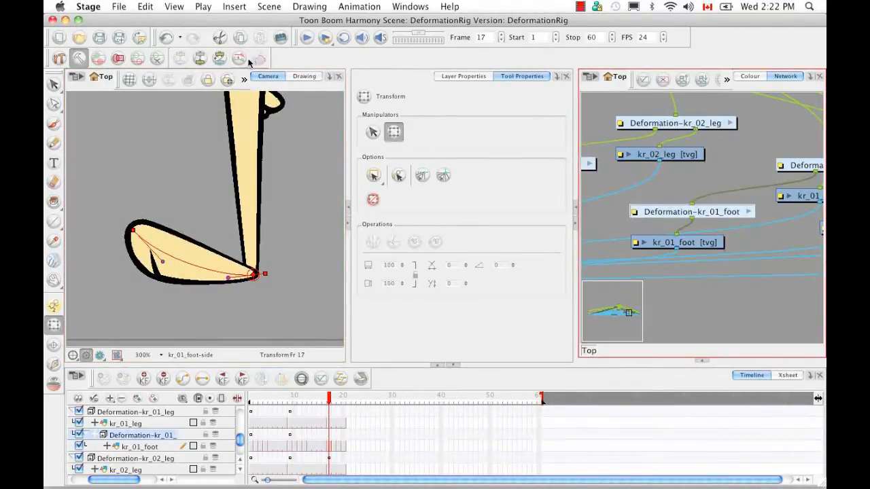
Select the kr_02_foot layer in the timeline and bring its module into view in the network.
left_click_drag(329, 404, 344, 406)
left_click_drag(241, 442, 241, 449)
left_click(157, 466)
left_click(742, 90)
key("o")
left_click_drag(710, 219, 654, 246)
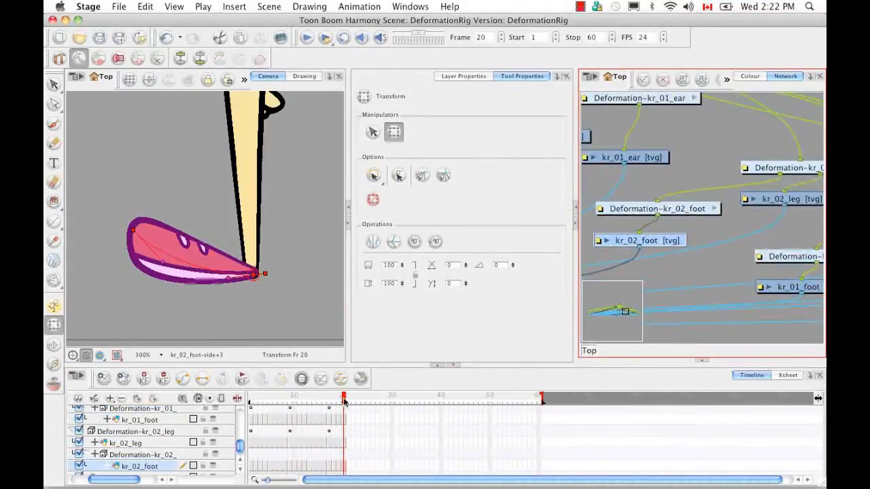
Return to frame 1, hide all deformation controls and show only the kr_02_foot chain.
left_click(240, 469)
left_click(250, 404)
left_click_drag(270, 277, 219, 287)
left_click(245, 81)
left_click(268, 115)
left_click(161, 447)
left_click(244, 80)
left_click(268, 97)
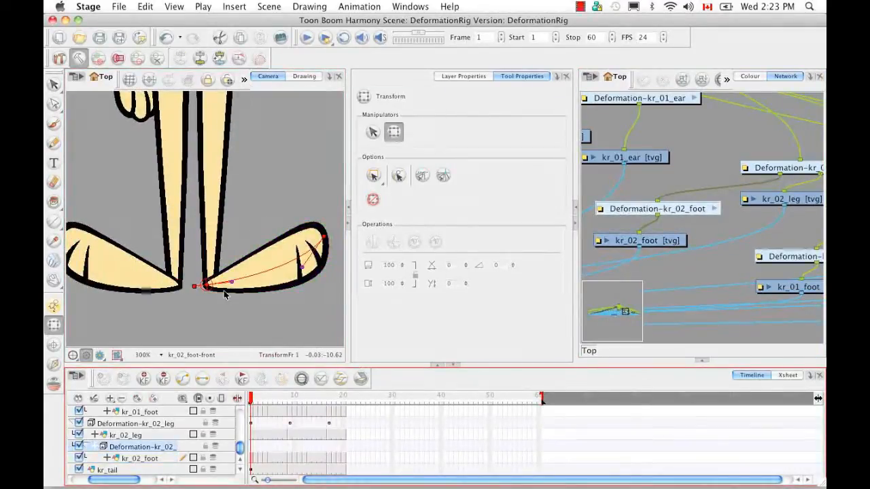
Fit the kr_02_foot resting chain to the front-view foot and copy the resting position to the current one at frame 1.
left_click(224, 292)
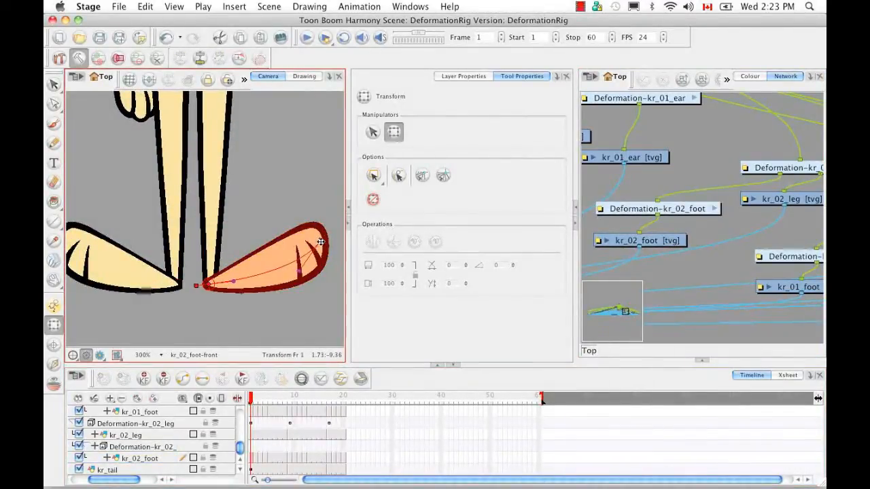
left_click(320, 241)
left_click(665, 182)
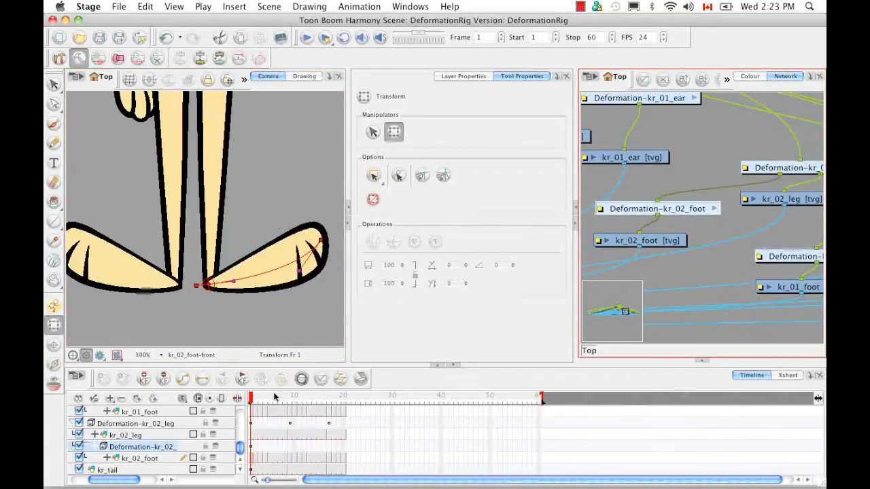
At frame 9, fit the kr_02_foot resting chain to the three-quarter foot and copy the resting position to the current one.
left_click_drag(252, 400, 290, 399)
left_click(224, 274)
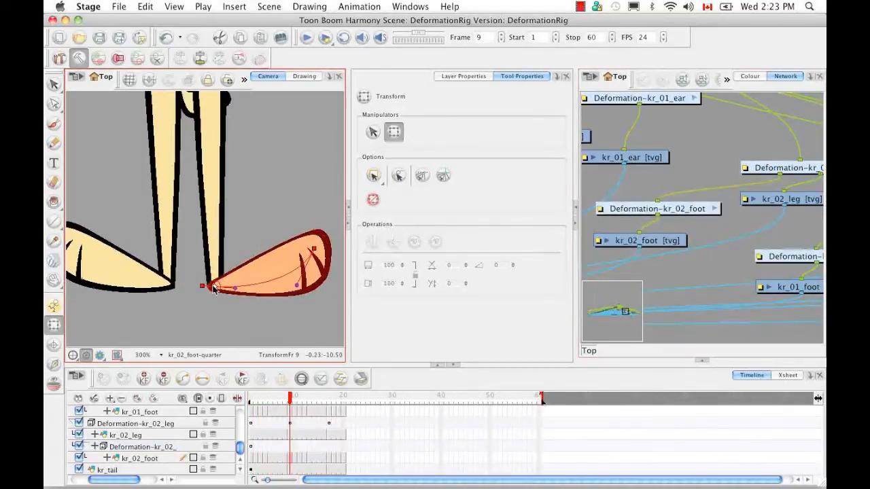
left_click(305, 283)
key("super+z")
left_click(658, 210)
key("F6")
At frame 17, fit the kr_02_foot resting curve to the side-view foot and check it on the drawings up to frame 20.
key("period")
key("period")
key("period")
key("period")
key("period")
key("period")
key("period")
key("period")
left_click_drag(210, 271, 262, 275)
left_click_drag(137, 230, 140, 232)
left_click(172, 301)
left_click_drag(177, 273, 167, 264)
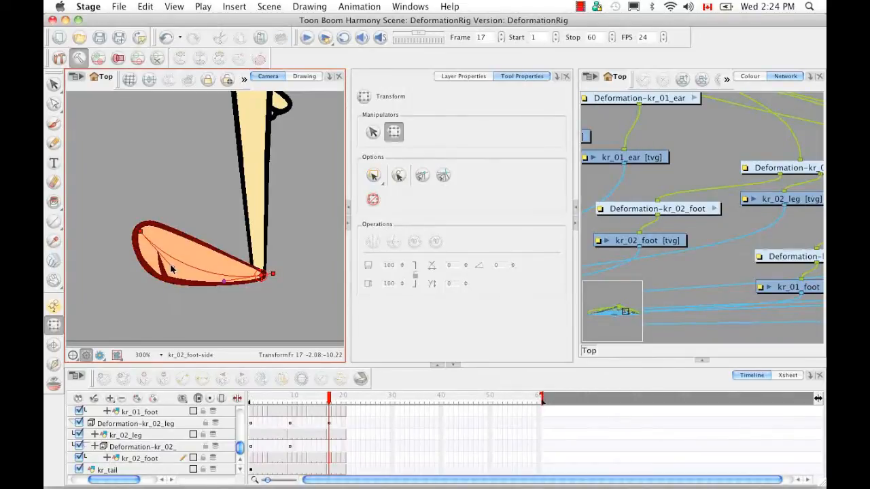
key("period")
key("period")
key("period")
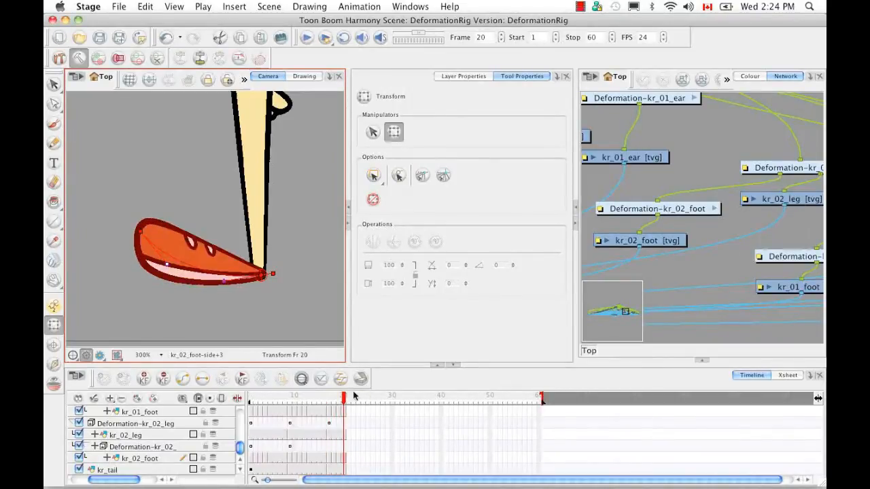
Return to frame 1, make all the rabbit's layers visible again and frame the whole character.
left_click_drag(328, 398, 251, 398)
left_click(264, 354)
key("shift+m")
mouse_move(117, 479)
left_mouse_down()
mouse_move(101, 479)
mouse_move(122, 480)
left_mouse_up()
left_click(240, 460)
left_click(193, 457)
left_click(78, 400)
left_click(240, 461)
left_click(241, 461)
left_click(241, 461)
left_click_drag(112, 481, 96, 482)
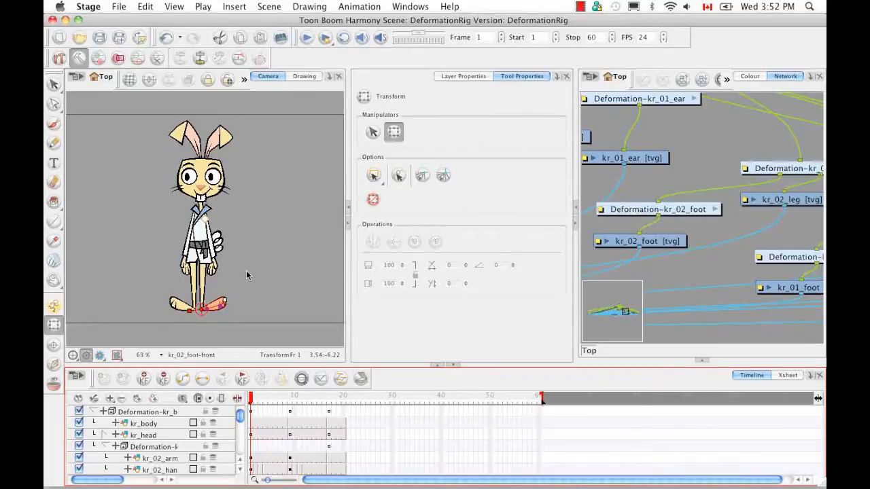
Leave Setup Mode, display the kr_body deformation chain's controls and enable Animate mode.
left_click(83, 59)
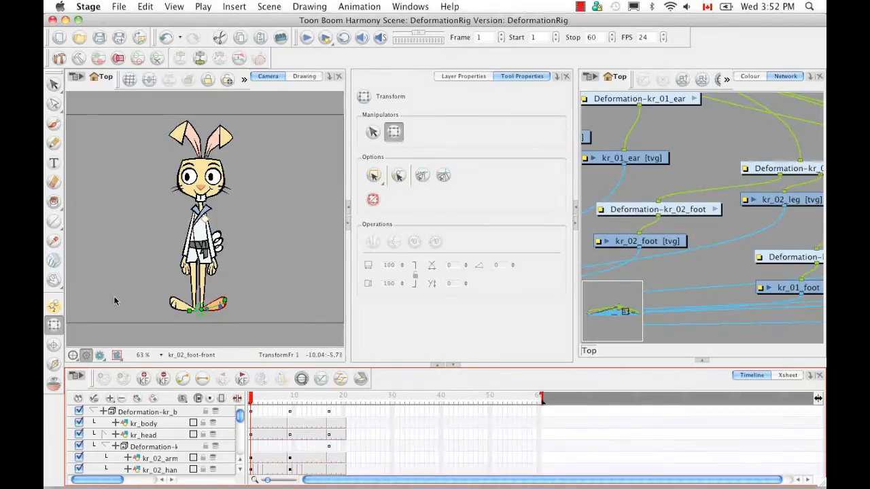
left_click(153, 414)
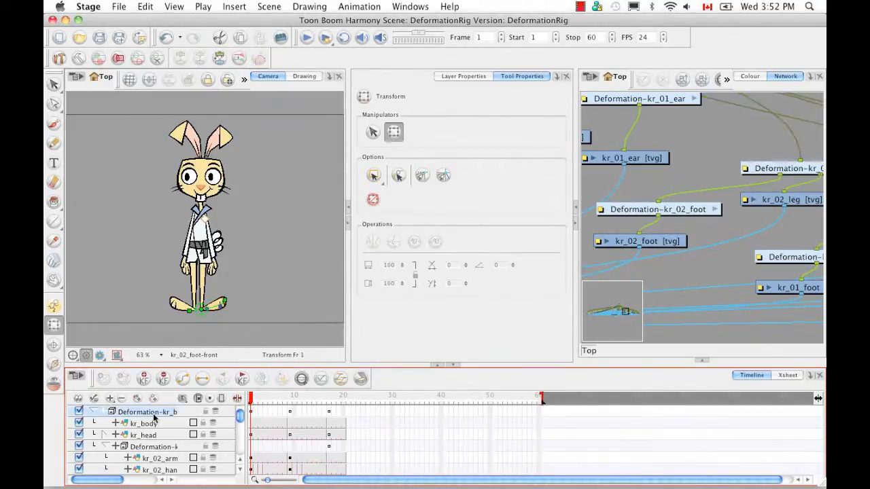
key("F11")
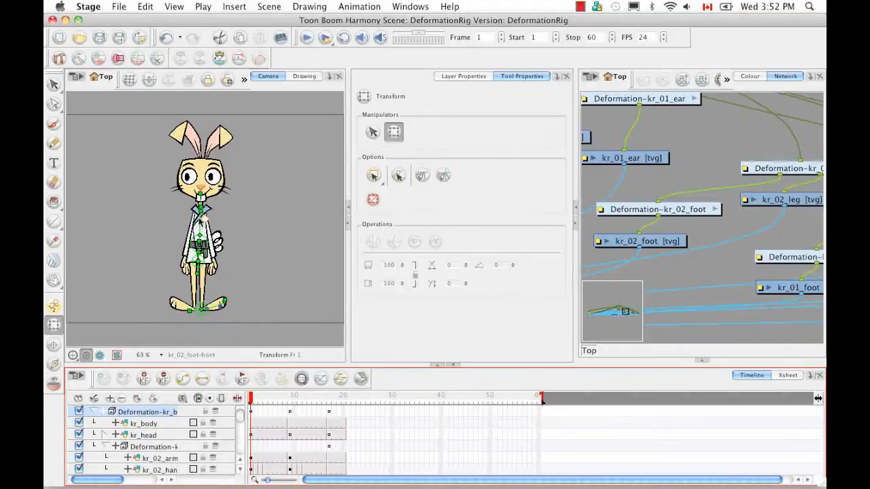
left_click(55, 306)
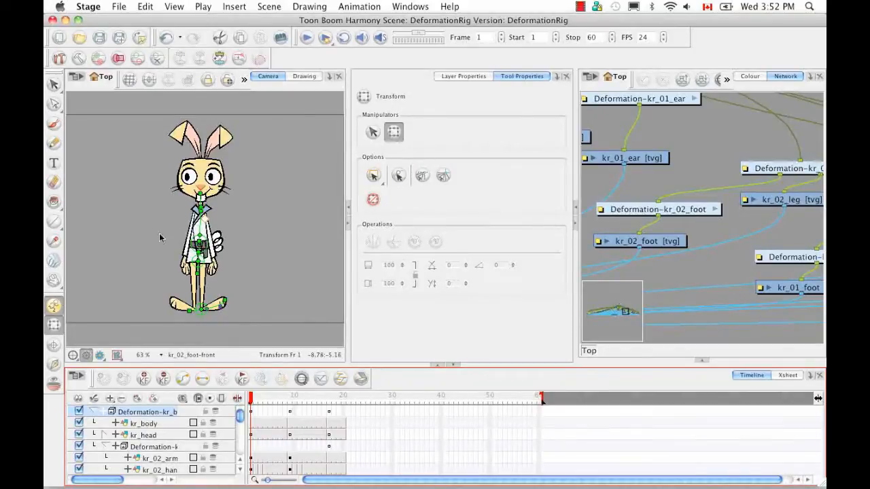
Try bending the torso and neck with the kr_body chain at frame 1, undoing each test pose.
left_click_drag(199, 221, 217, 216)
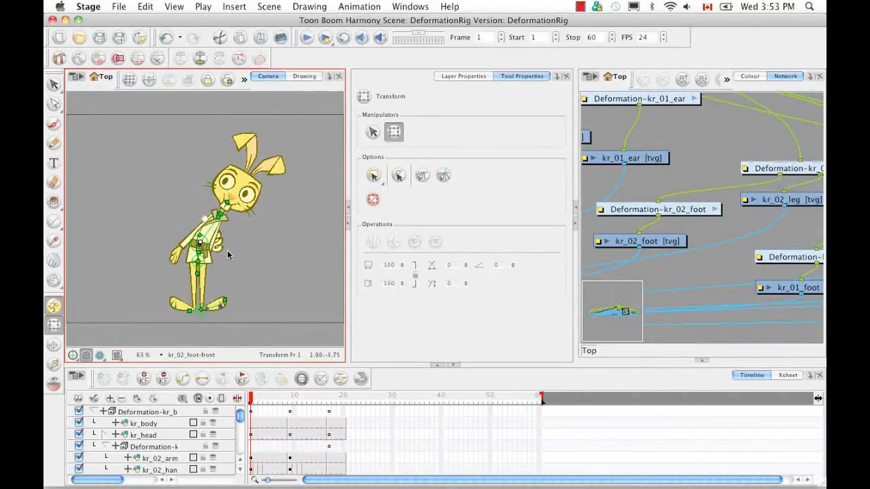
key("ctrl+z")
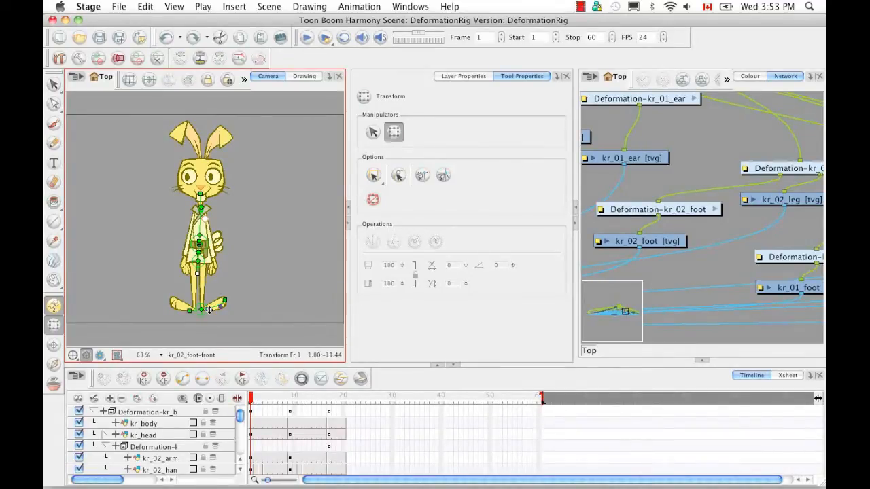
key("2")
key("2")
key("2")
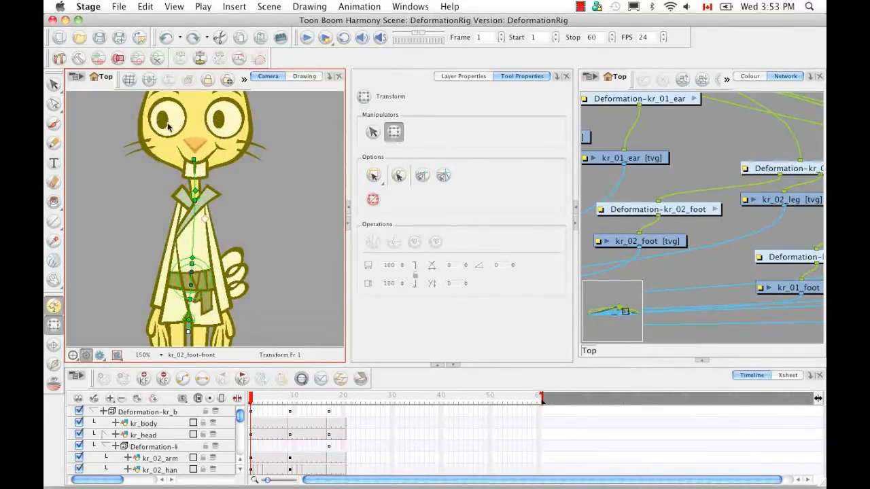
left_click_drag(249, 237, 257, 290)
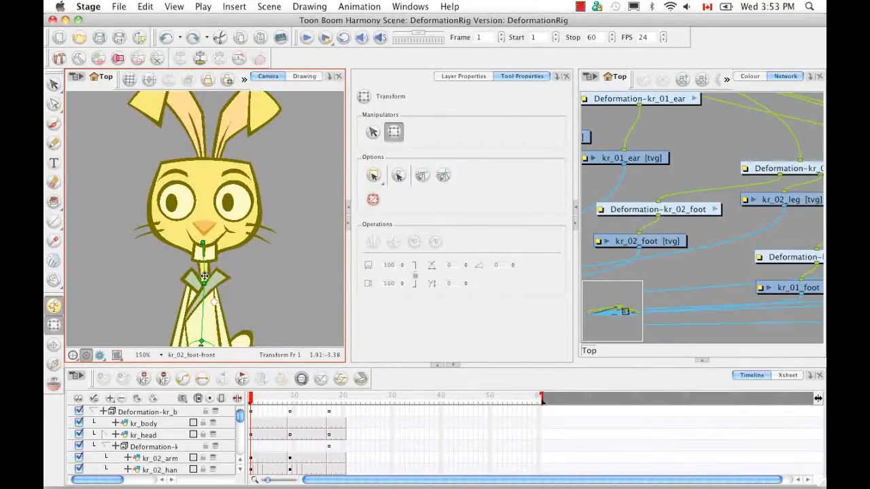
mouse_move(202, 244)
left_mouse_down()
mouse_move(187, 241)
mouse_move(213, 242)
mouse_move(187, 243)
mouse_move(207, 245)
left_mouse_up()
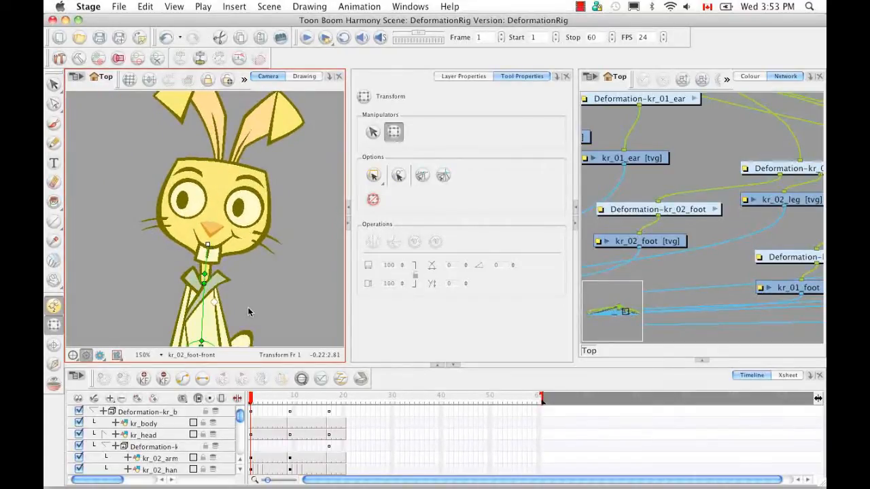
key("super+z")
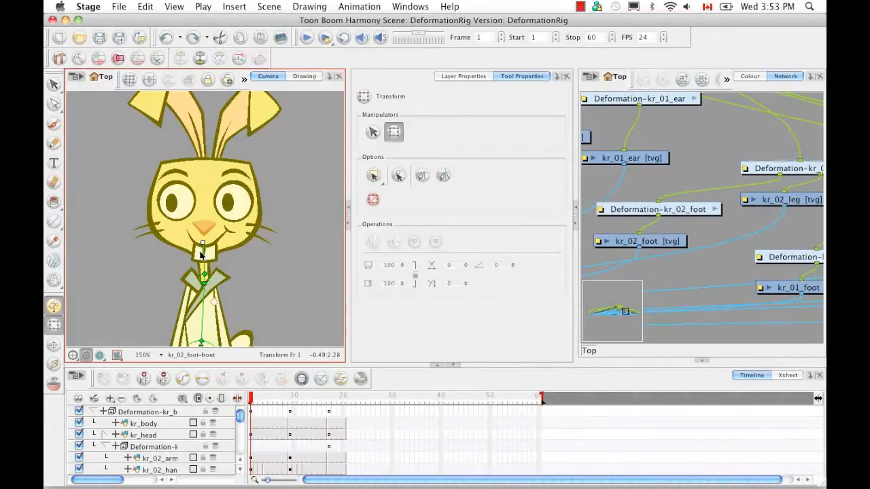
mouse_move(202, 243)
left_mouse_down()
mouse_move(205, 217)
mouse_move(205, 244)
mouse_move(181, 236)
mouse_move(213, 242)
left_mouse_up()
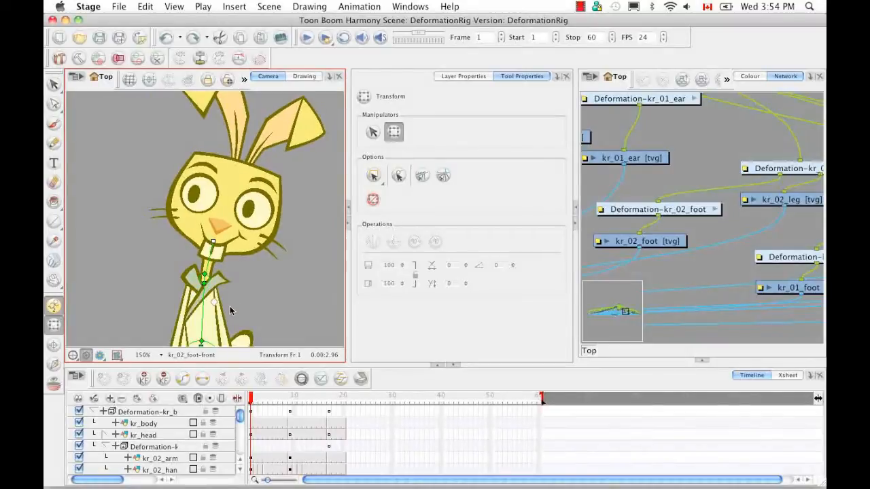
key("super+z")
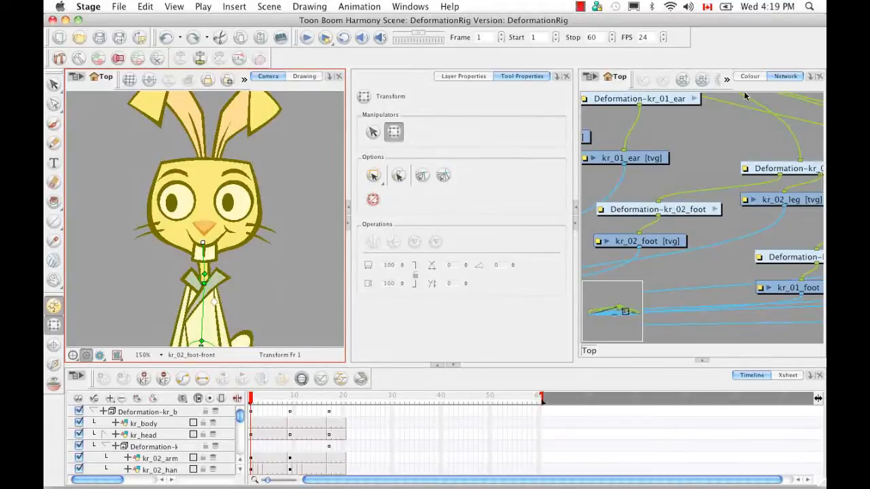
Open the Deformation-kr_body group in the network and enter its subgroup 1 to reach the chain's modules.
left_click(746, 99)
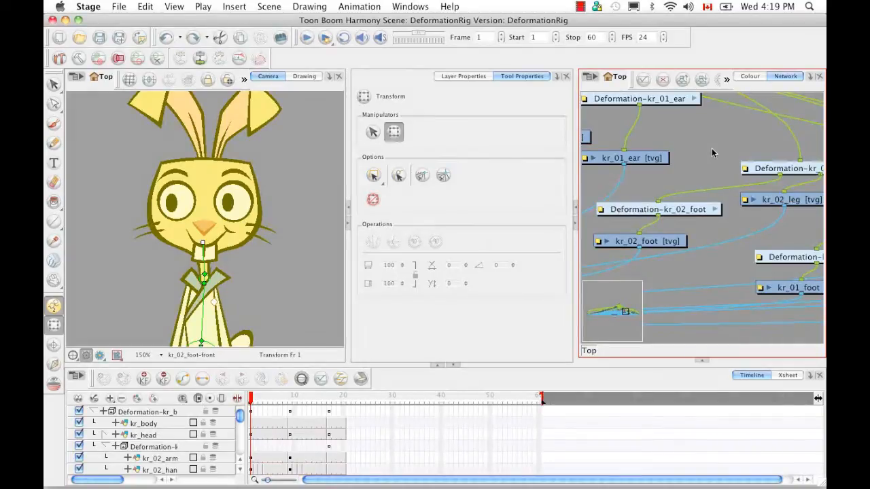
left_click_drag(713, 150, 702, 201)
mouse_move(643, 165)
left_mouse_down()
mouse_move(720, 208)
mouse_move(775, 216)
left_mouse_up()
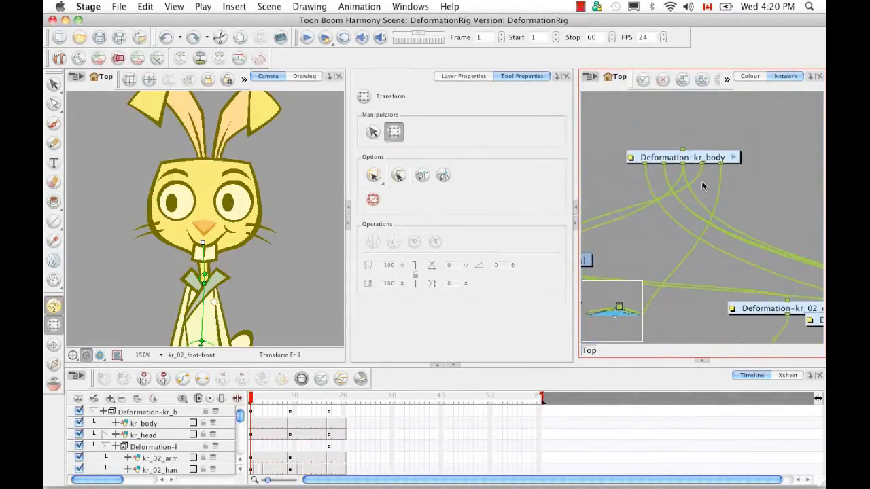
left_click(734, 158)
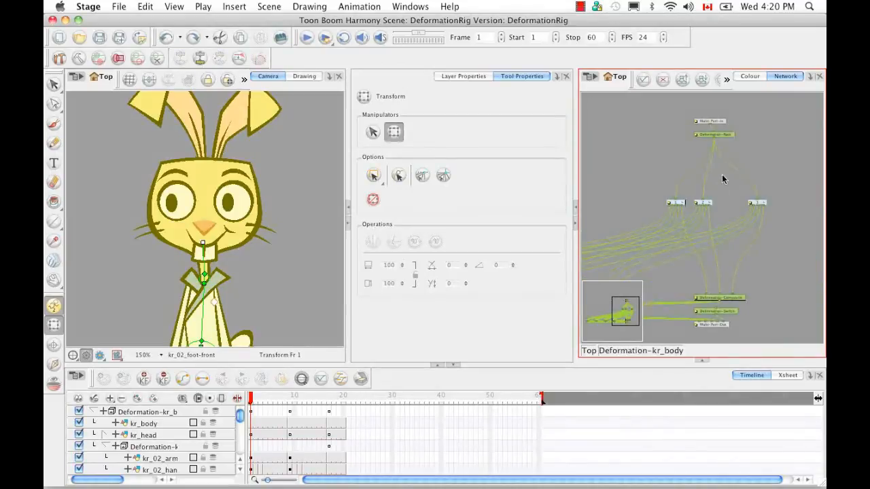
left_click_drag(708, 195, 724, 168)
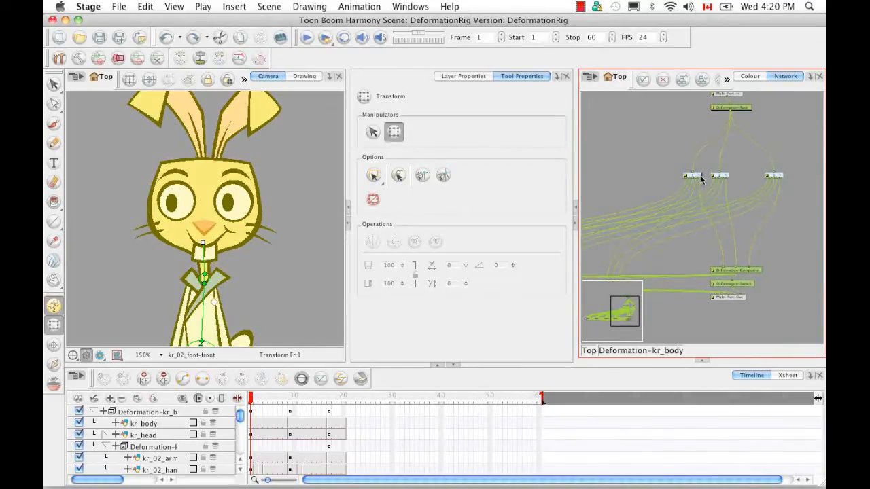
left_click(700, 176)
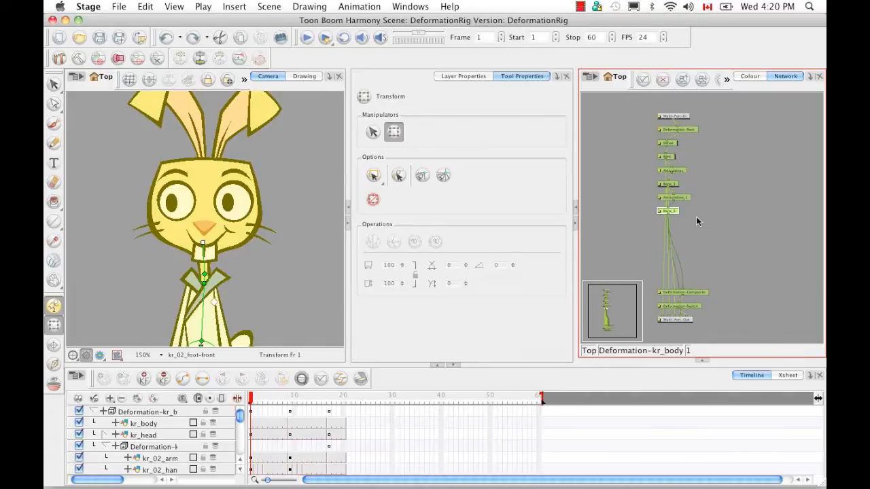
left_click_drag(696, 216, 692, 227)
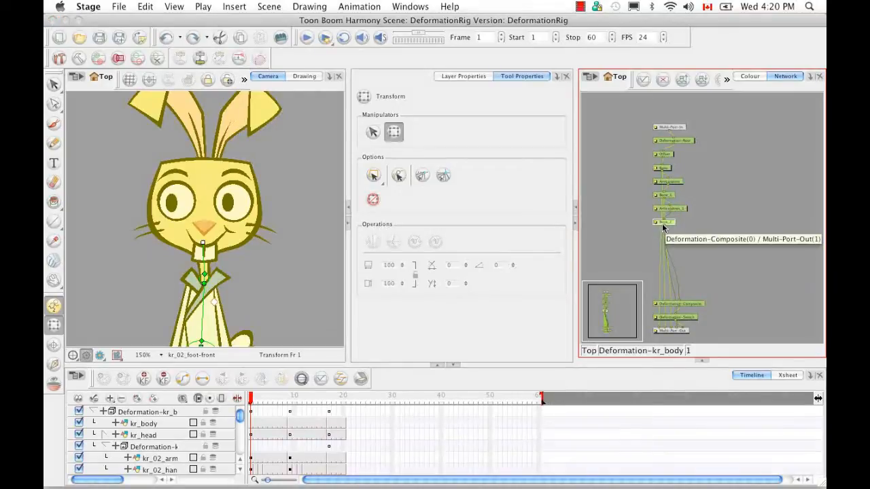
Set the influence type of Bone_2 to Elliptic and display its region of influence in the camera view.
left_click(462, 76)
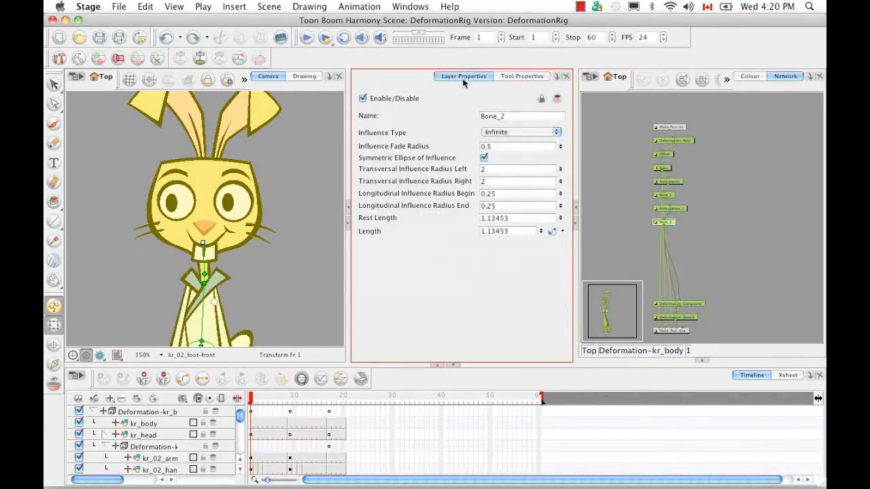
double_click(658, 225)
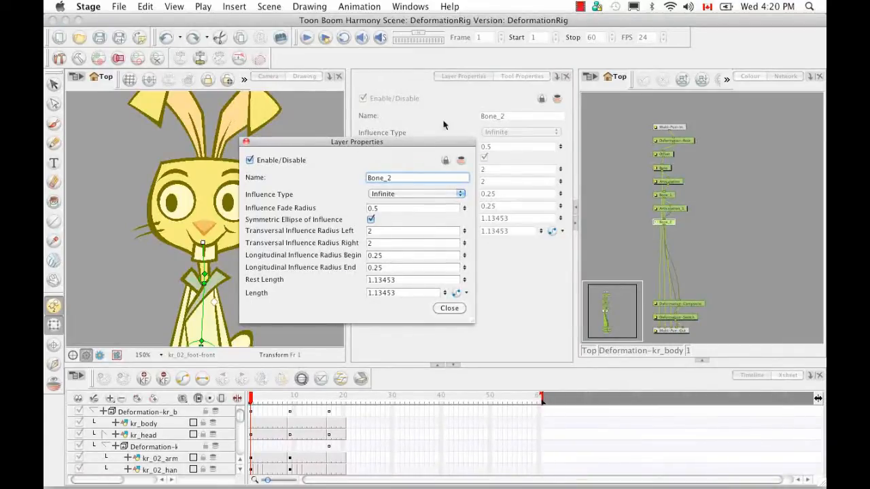
left_click(246, 142)
left_click(469, 260)
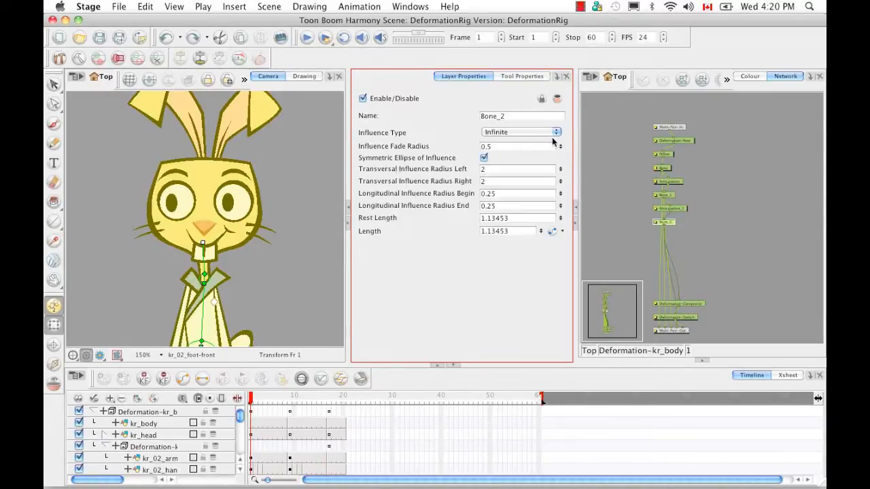
left_click(556, 133)
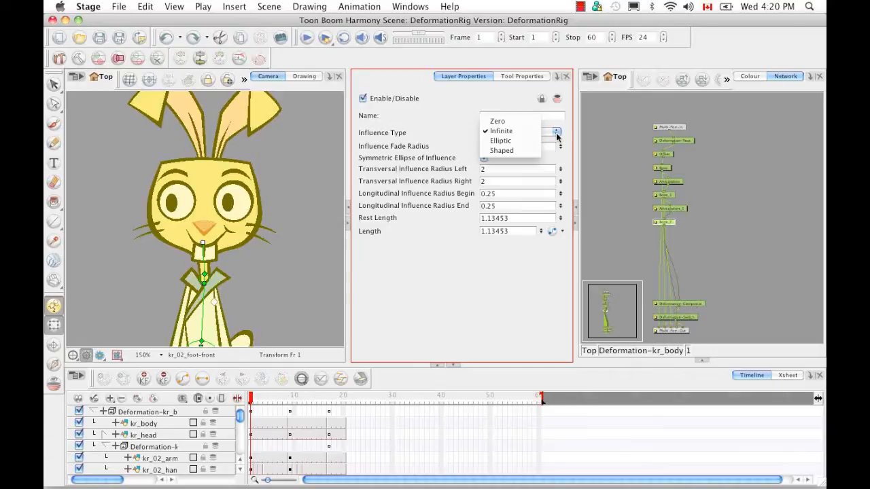
left_click(526, 141)
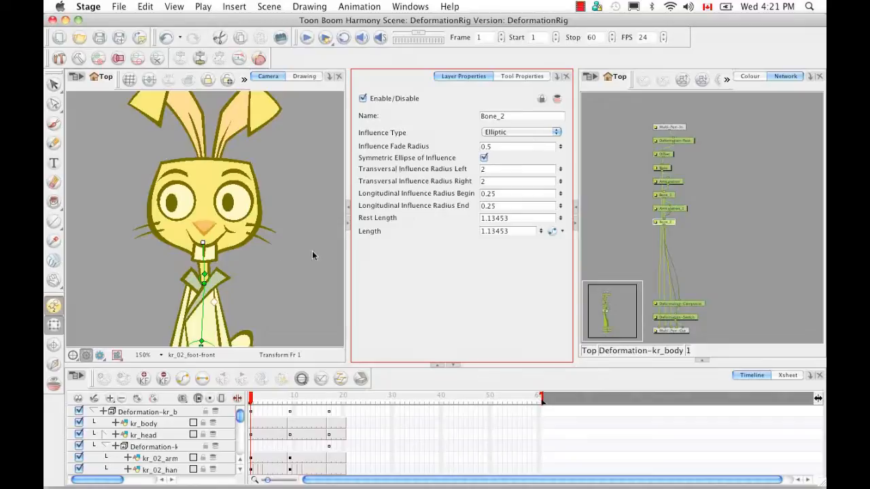
left_click(117, 59)
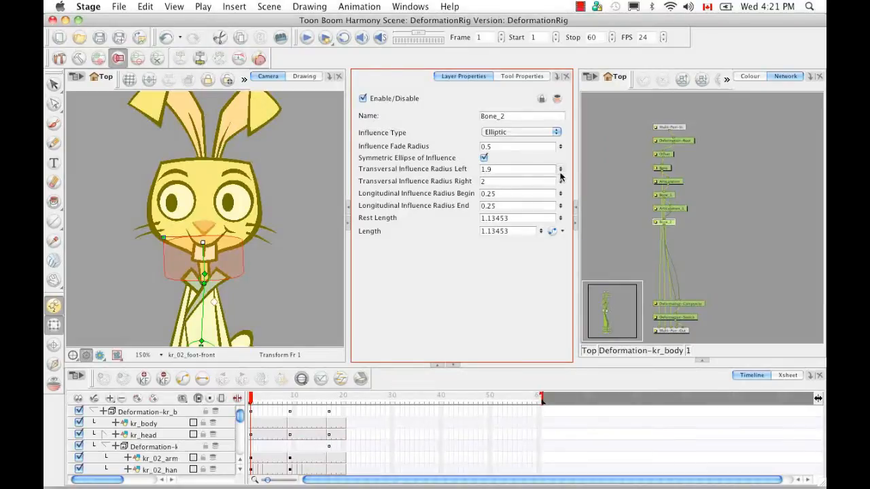
Set Bone_2's left transversal influence radius to 0.4, longitudinal begin radius to 0.2 and longitudinal end radius to 0.3.
left_click(561, 171)
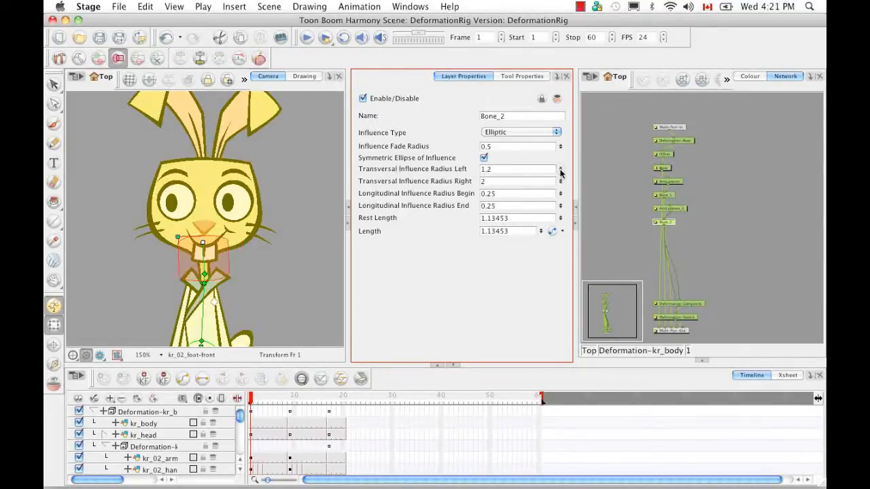
left_click(560, 172)
left_click(561, 172)
left_click(561, 172)
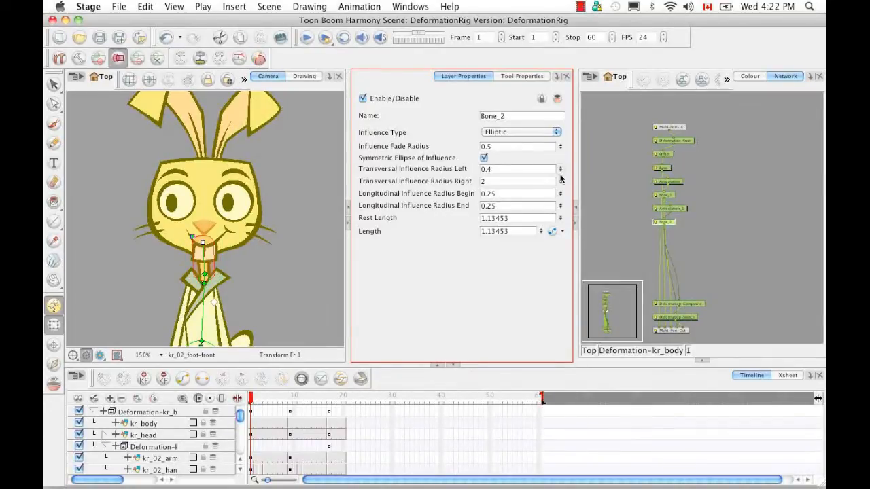
left_click(561, 172)
left_click(561, 172)
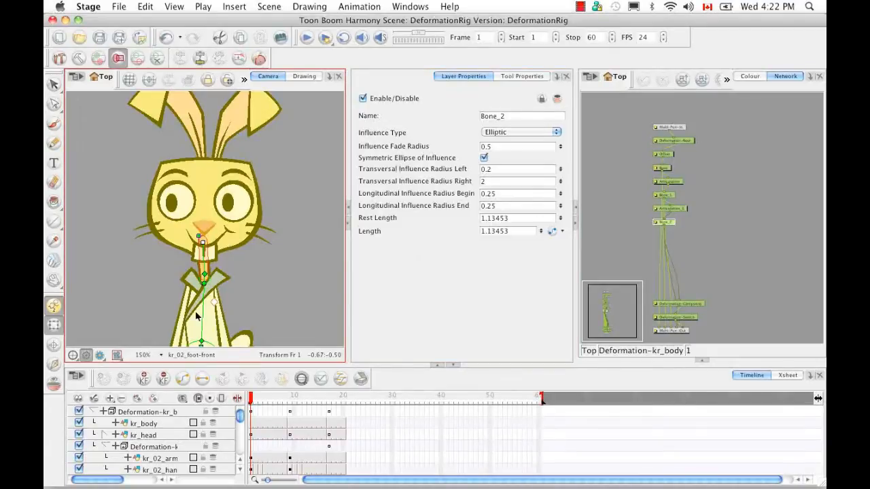
key("2")
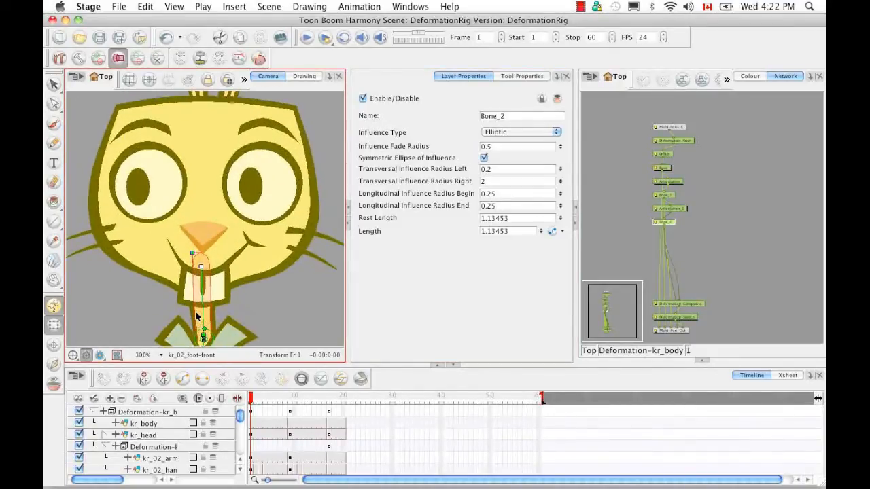
left_click_drag(196, 316, 193, 235)
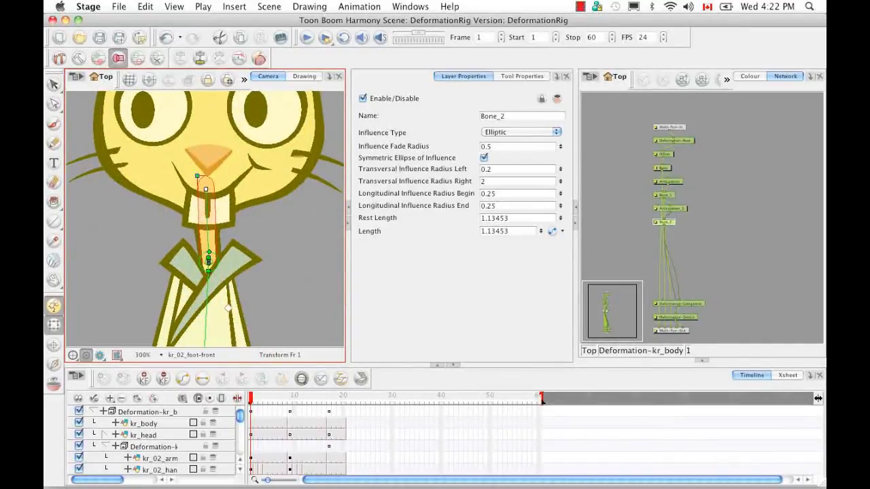
left_click(562, 171)
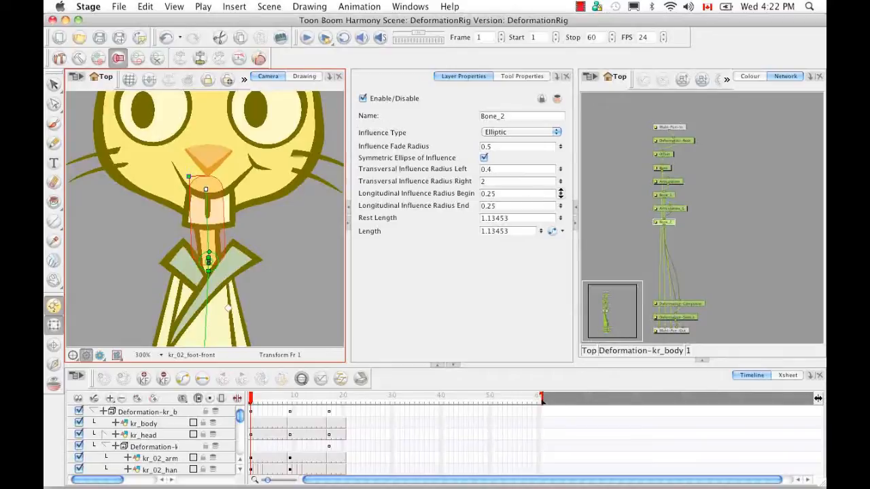
left_click_drag(561, 192, 561, 205)
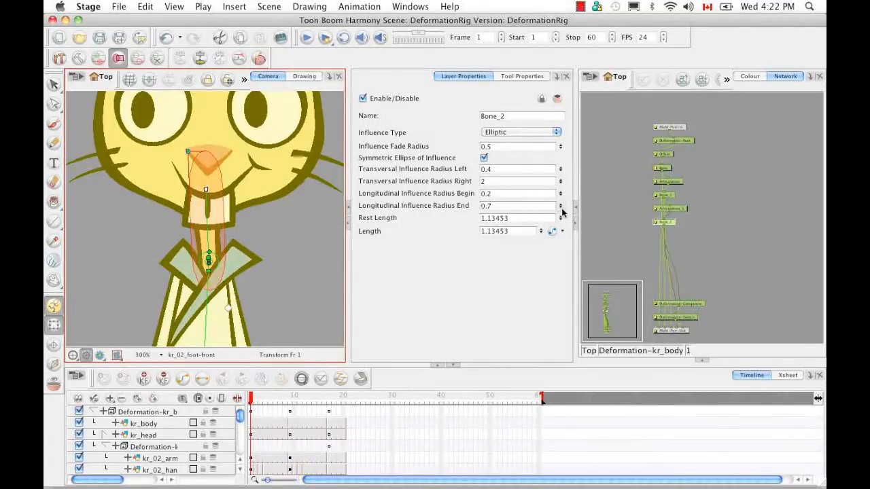
left_click(560, 207)
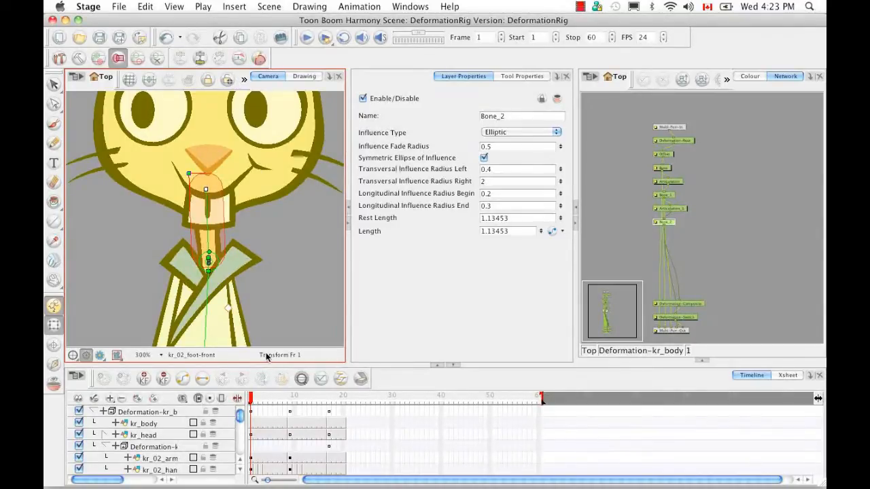
Hide the region of influence, then test bending the neck with the kr_body chain and undo the pose.
key("1")
key("1")
key("1")
key("1")
key("1")
key("1")
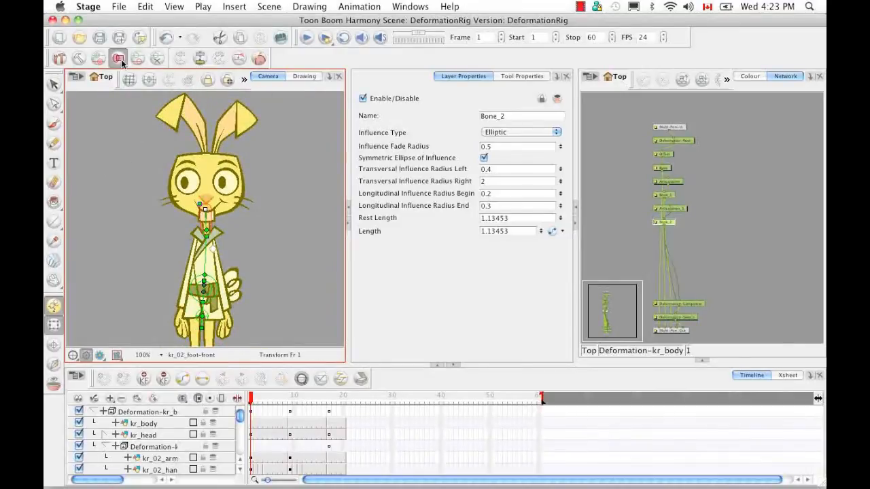
left_click(122, 61)
mouse_move(208, 216)
left_mouse_down()
mouse_move(219, 218)
mouse_move(195, 214)
mouse_move(213, 216)
left_mouse_up()
key("super+z")
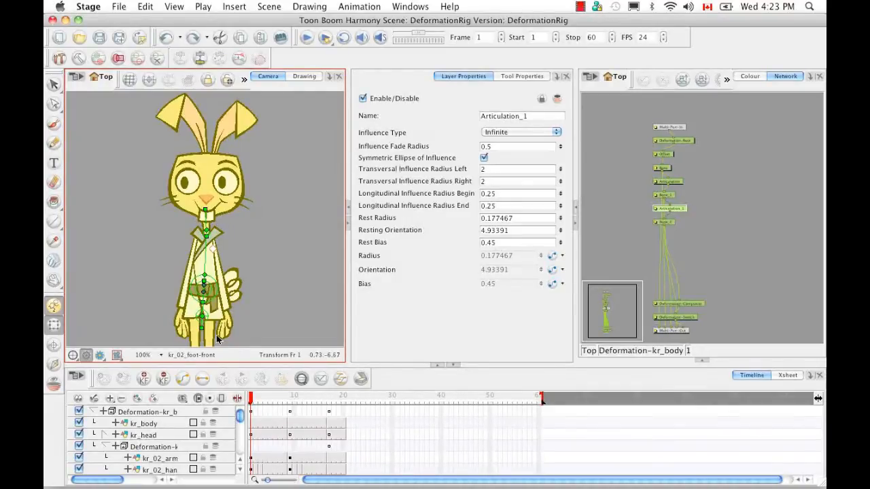
scroll(217, 340, "up", 5)
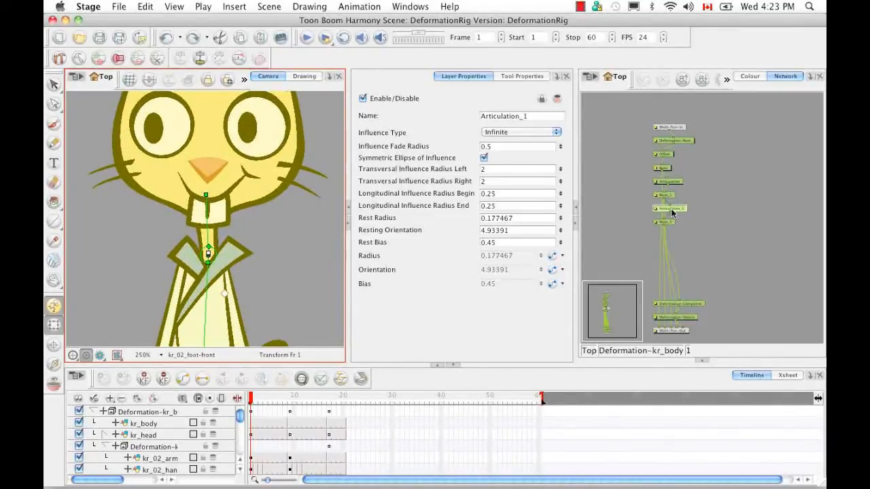
Set the influence type of Articulation_1 to Elliptic and display the regions of influence in the camera view.
left_click(556, 133)
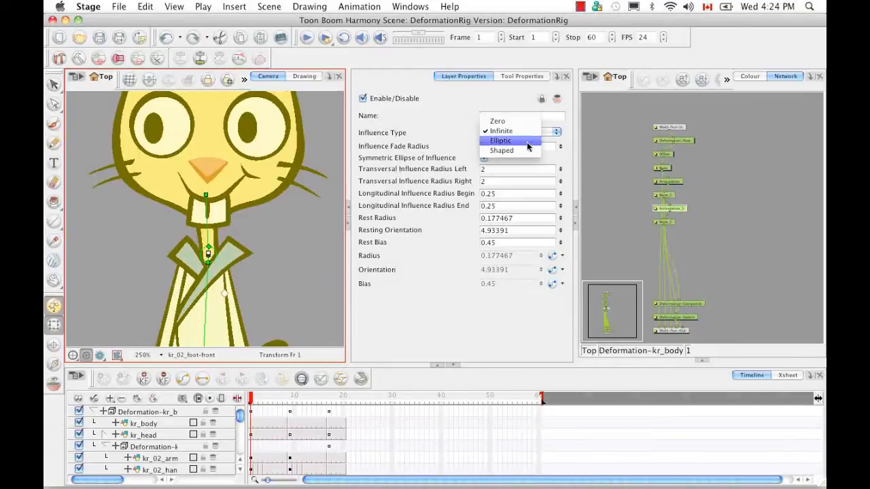
left_click(527, 140)
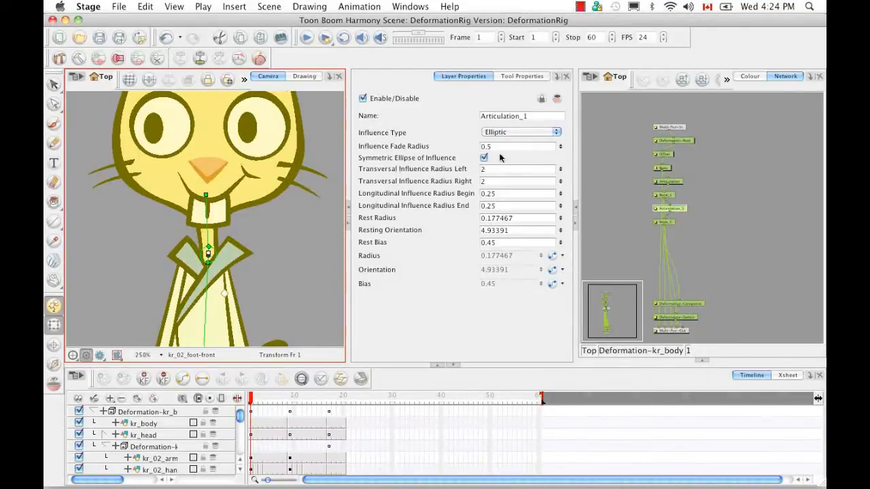
left_click(118, 58)
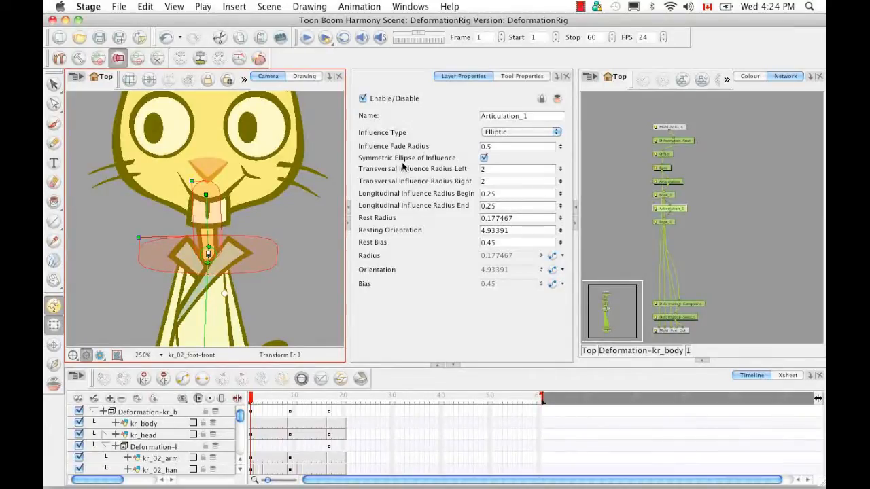
Shrink Articulation_1's ellipse around the neck base, to a left transversal radius of about 0.25 and a longitudinal end radius of 0.1.
left_click(139, 239)
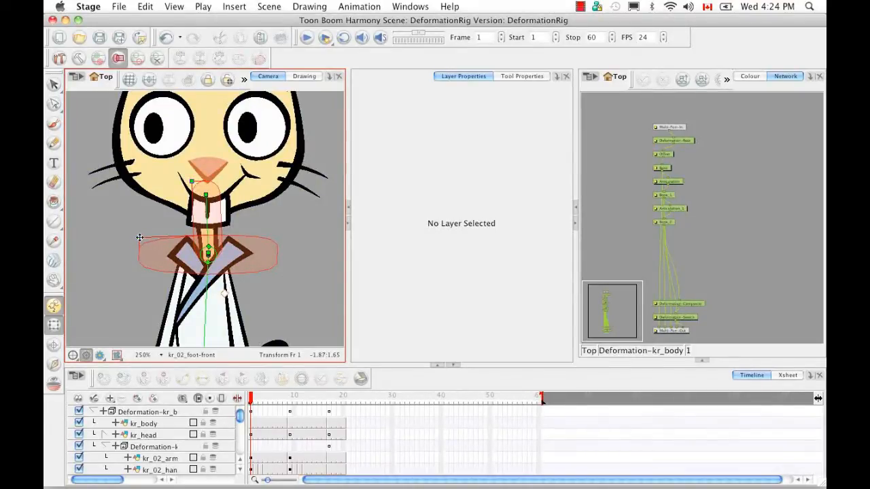
left_click(138, 236)
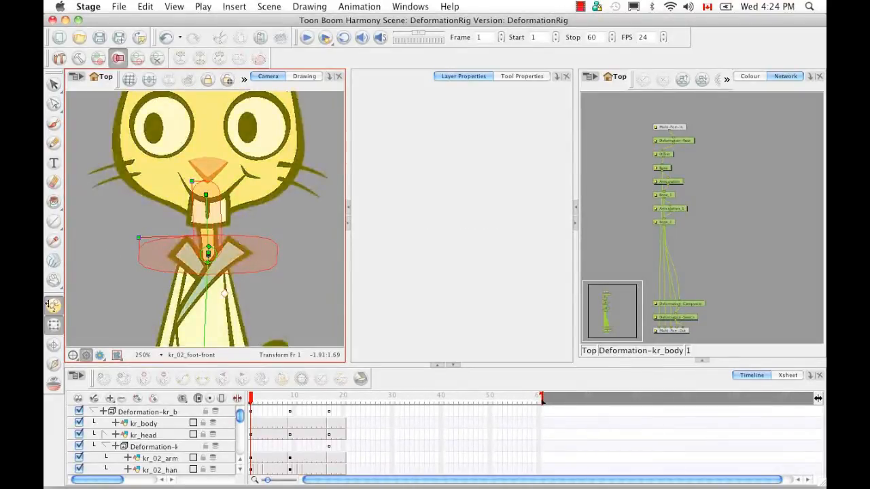
left_click(148, 238)
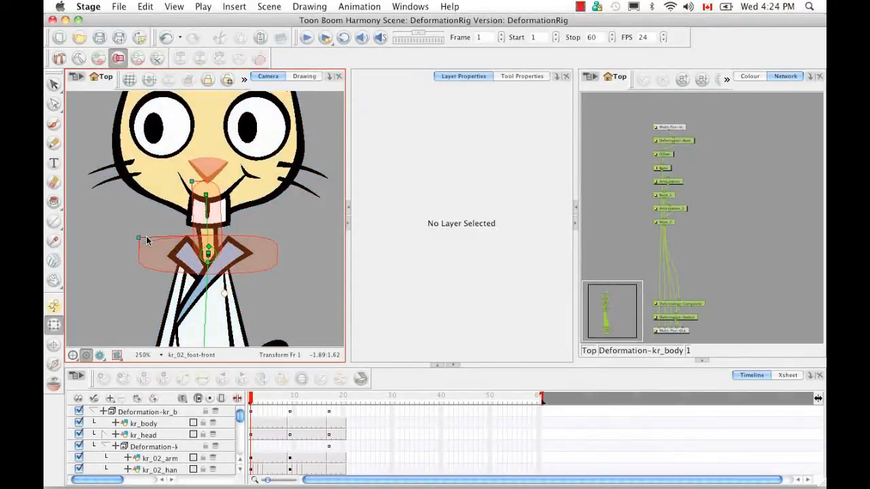
left_click(79, 58)
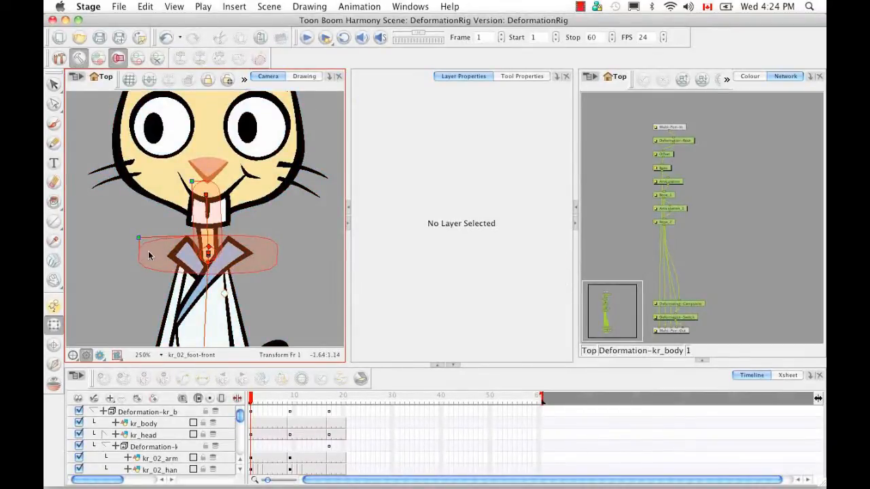
left_click_drag(139, 238, 159, 232)
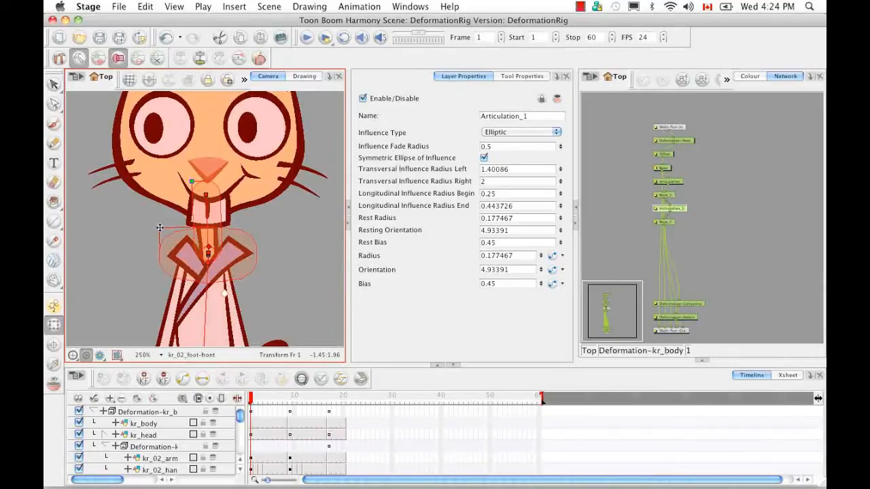
left_click_drag(160, 229, 198, 246)
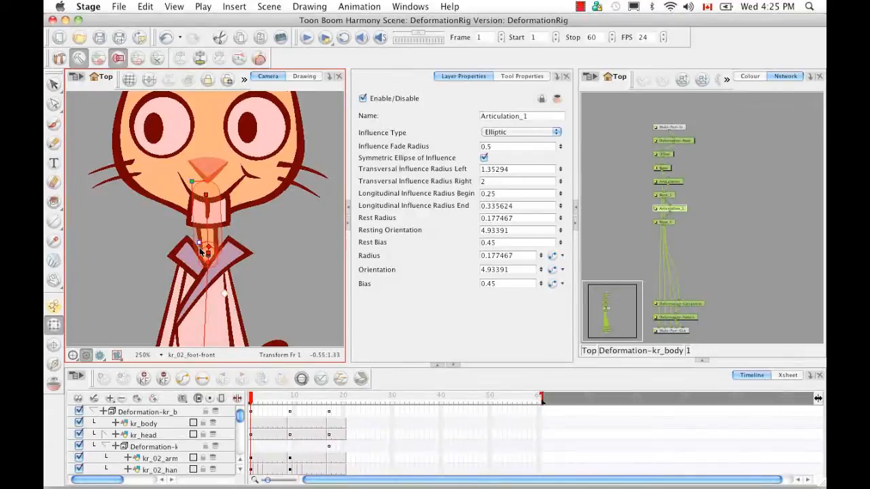
left_click_drag(197, 245, 198, 242)
left_click(686, 211)
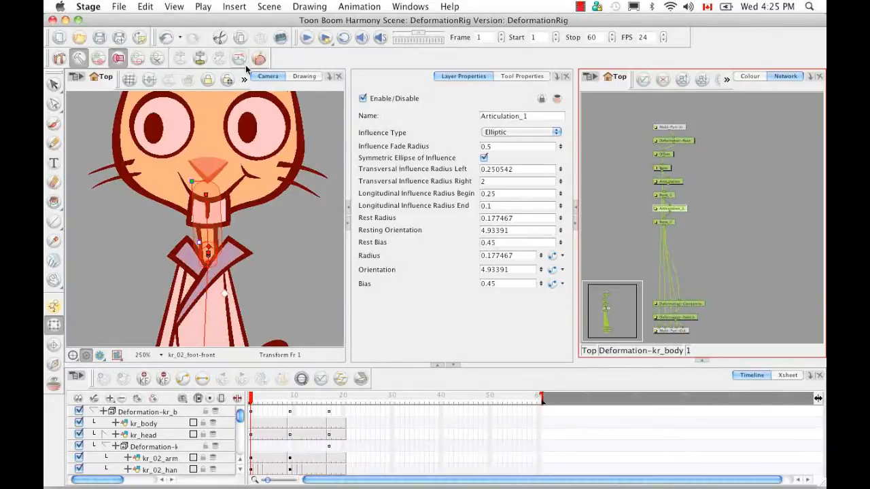
Hide the regions of influence, test bending the neck with the chain in animation mode, and undo the pose.
left_click(119, 60)
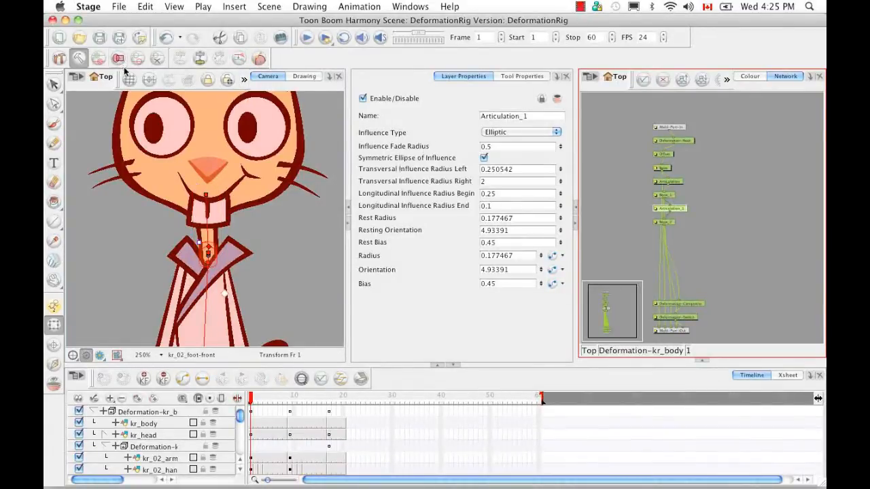
left_click(78, 60)
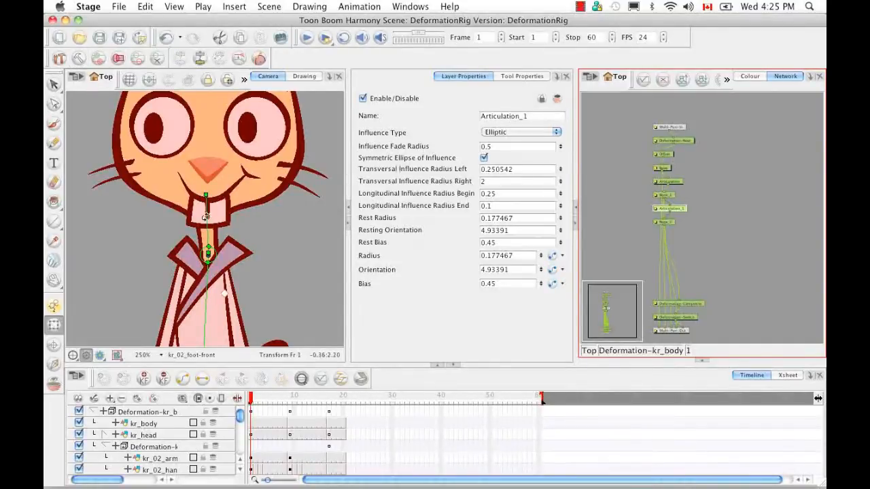
mouse_move(206, 213)
left_mouse_down()
mouse_move(239, 222)
mouse_move(205, 216)
mouse_move(177, 226)
mouse_move(204, 218)
mouse_move(239, 235)
mouse_move(213, 208)
left_mouse_up()
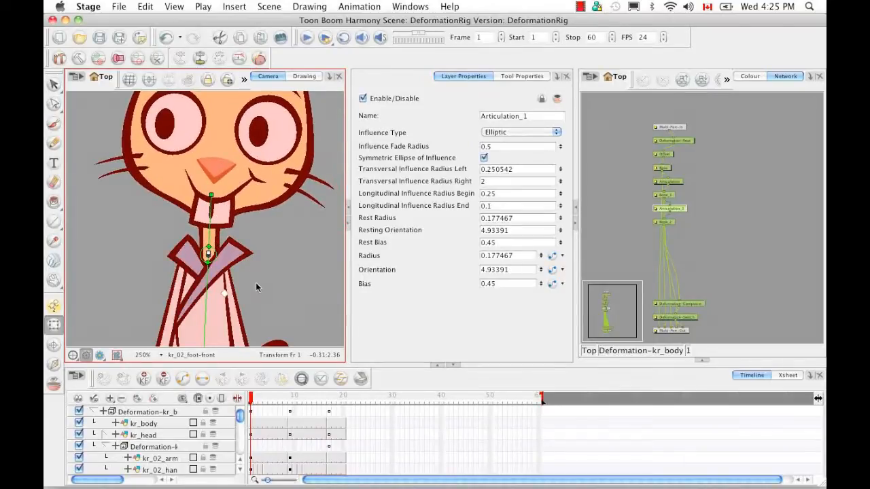
key("super+z")
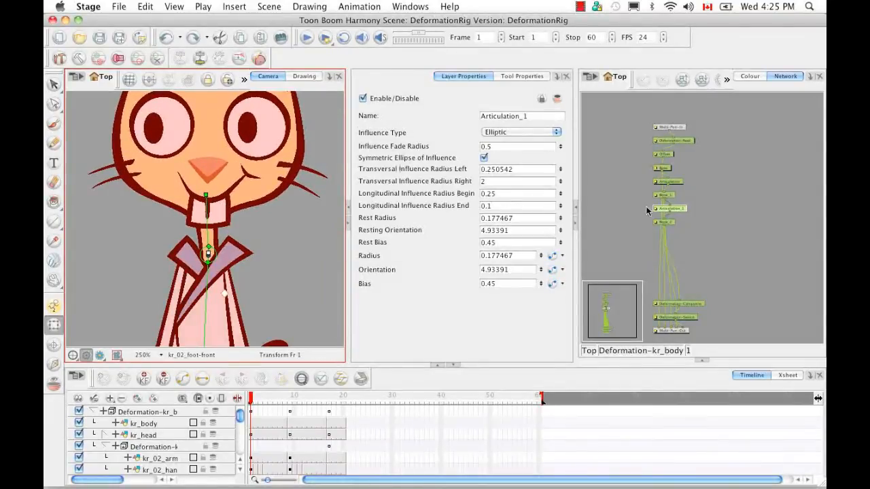
Display the regions of influence again and convert Bone_2's elliptic zone of influence to a Shaped one.
left_click(119, 60)
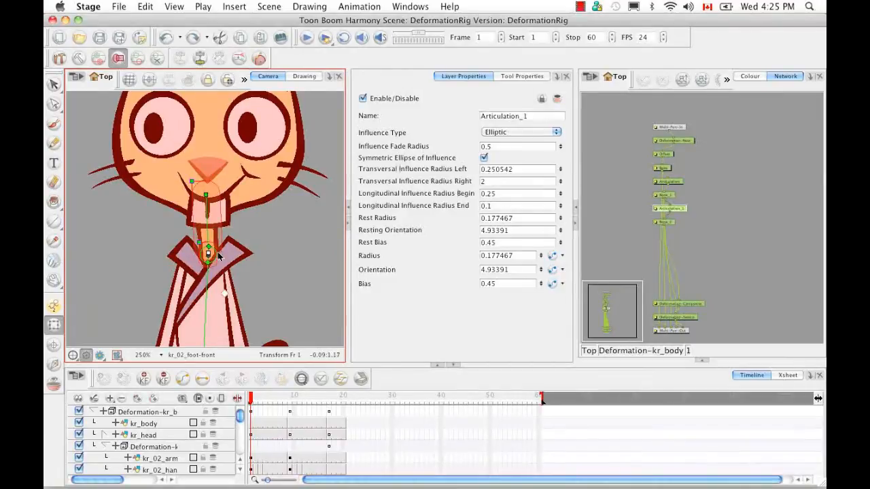
left_click(664, 223)
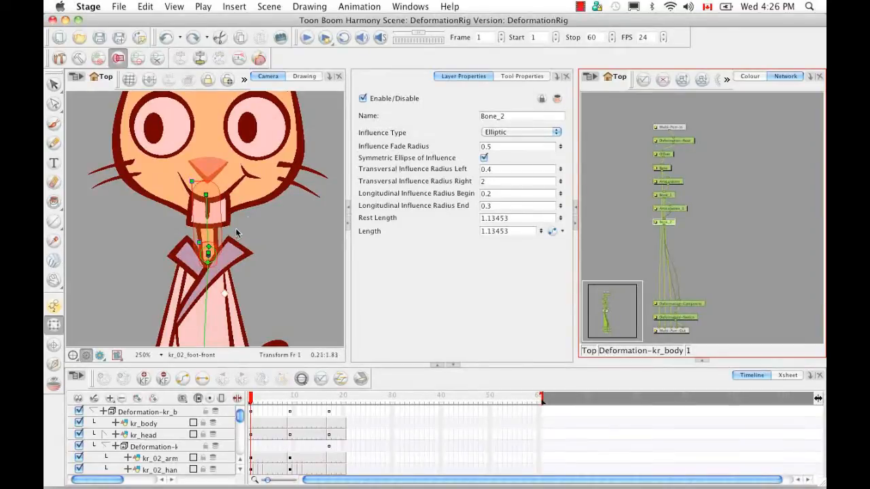
left_click(259, 59)
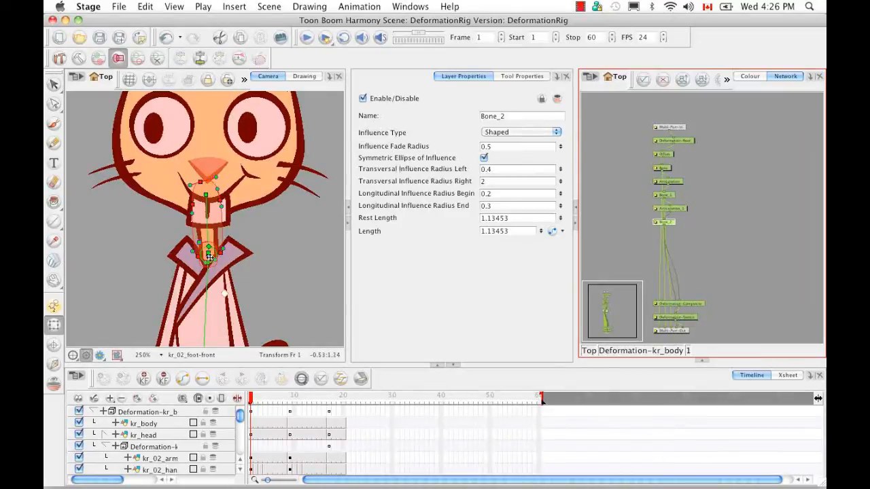
Set the influence type of Articulation_1 back to Infinite.
left_click(228, 350)
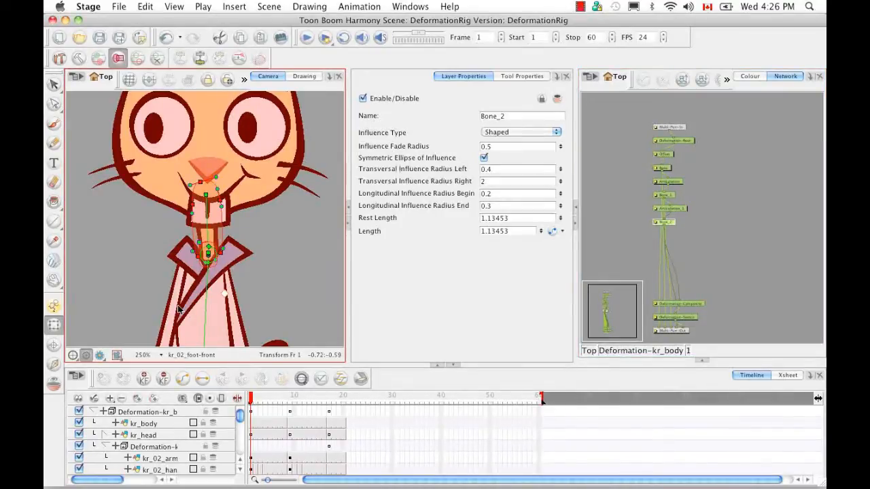
key("2")
key("2")
key("2")
key("2")
key("2")
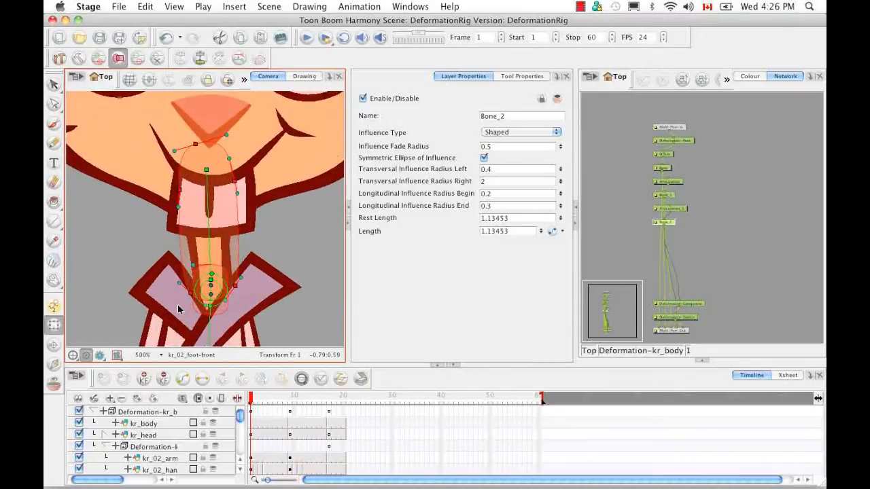
key("2")
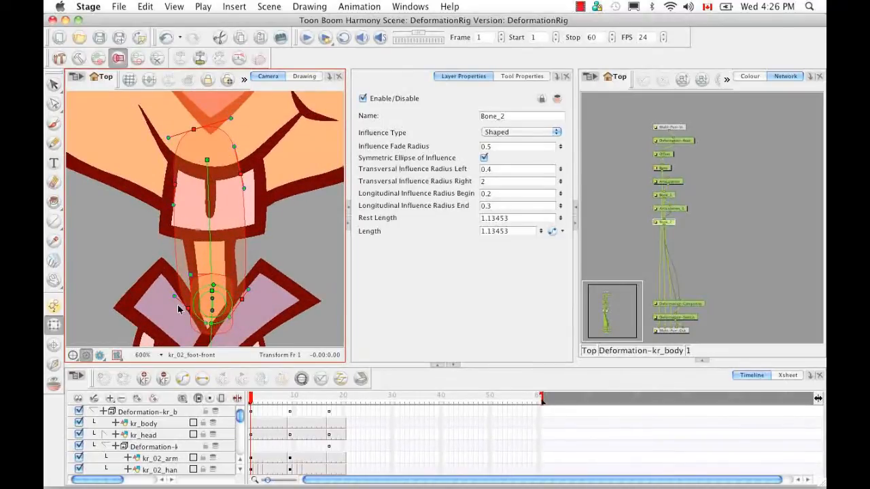
key("space")
left_click_drag(242, 280, 245, 264)
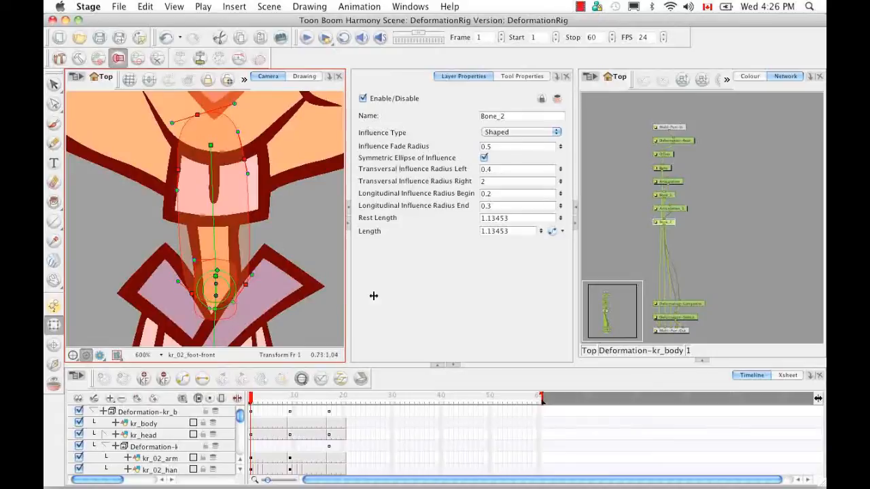
left_click(676, 211)
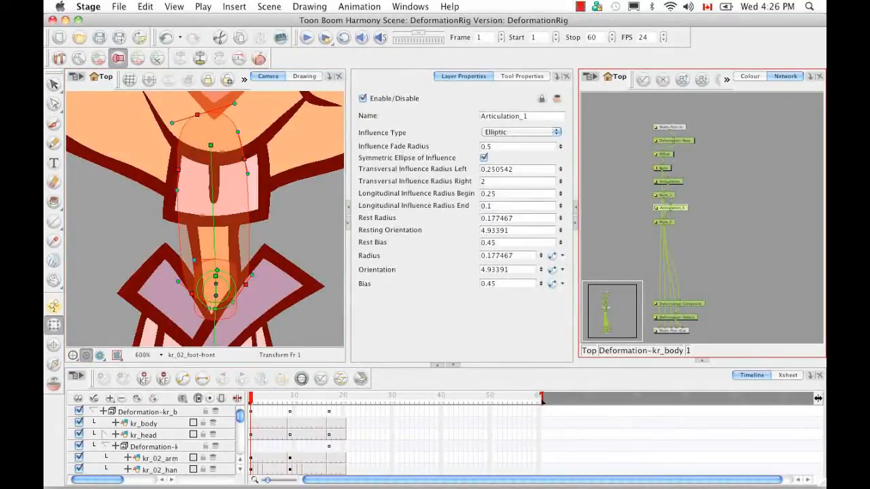
left_click(557, 135)
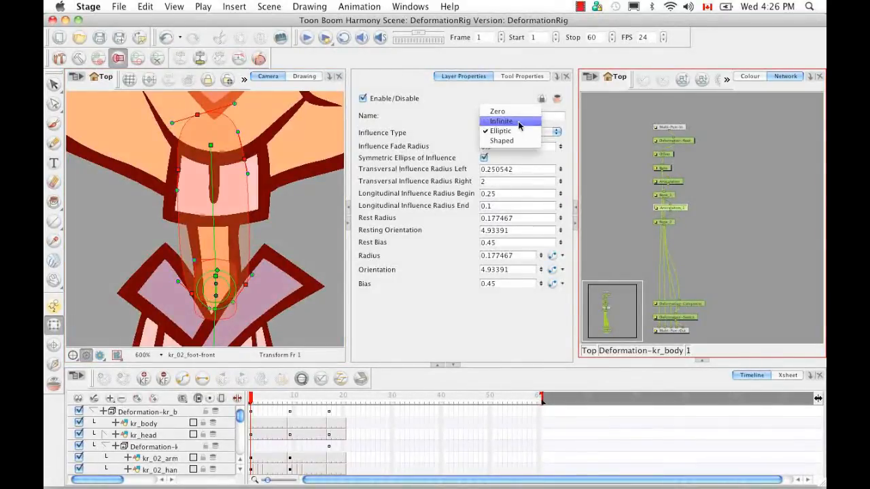
left_click(496, 120)
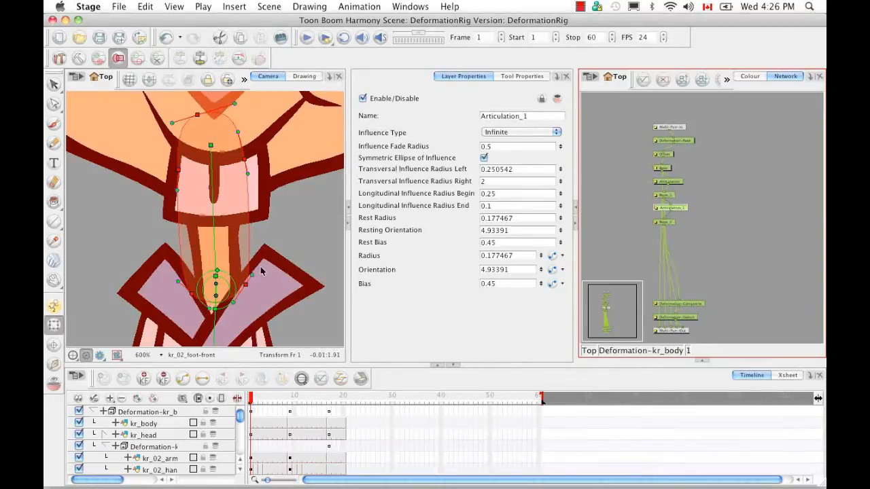
Select Bone_2 and reshape the lower end of its influence shape to follow the V of the collar at the neck base.
left_click(227, 278)
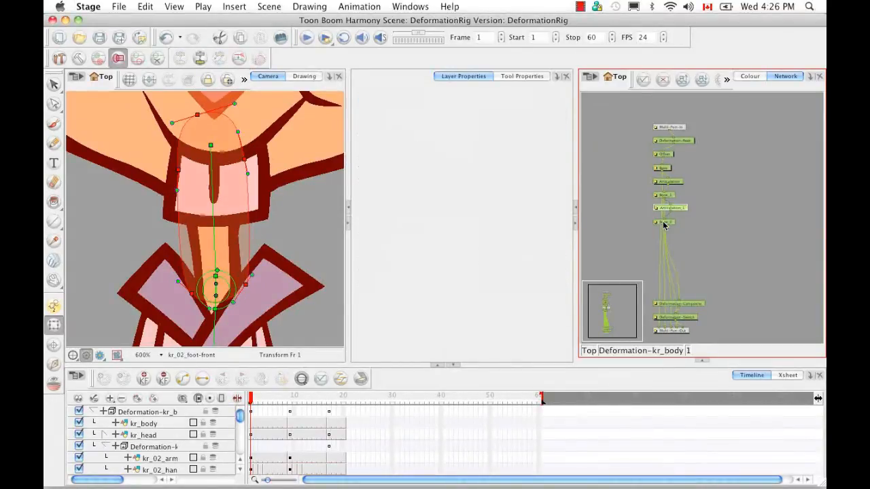
left_click(206, 308)
left_click(78, 58)
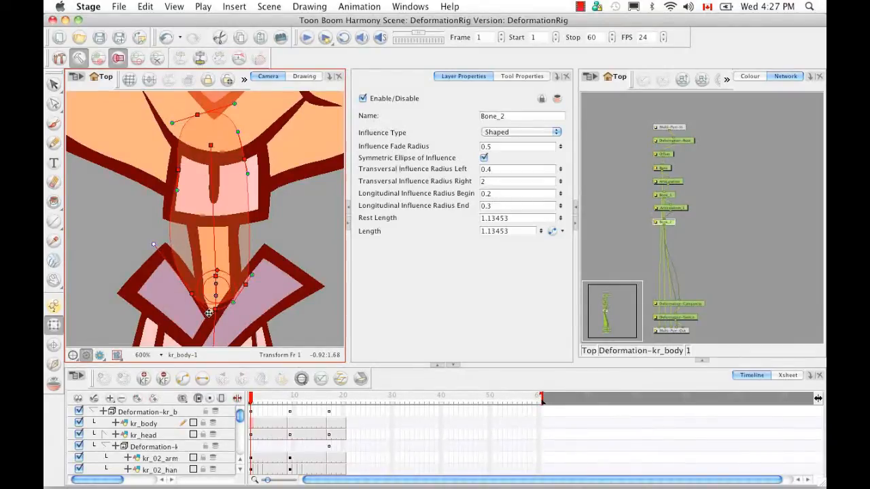
left_click_drag(212, 321, 222, 341)
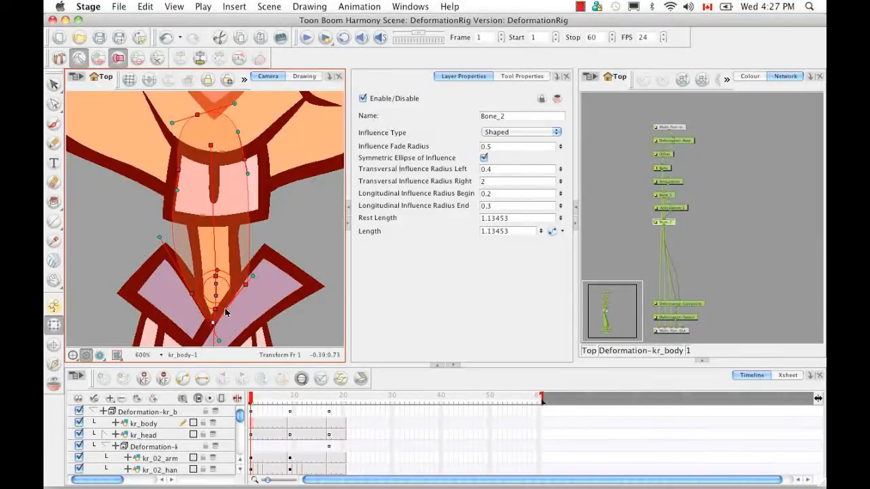
left_click_drag(245, 284, 240, 284)
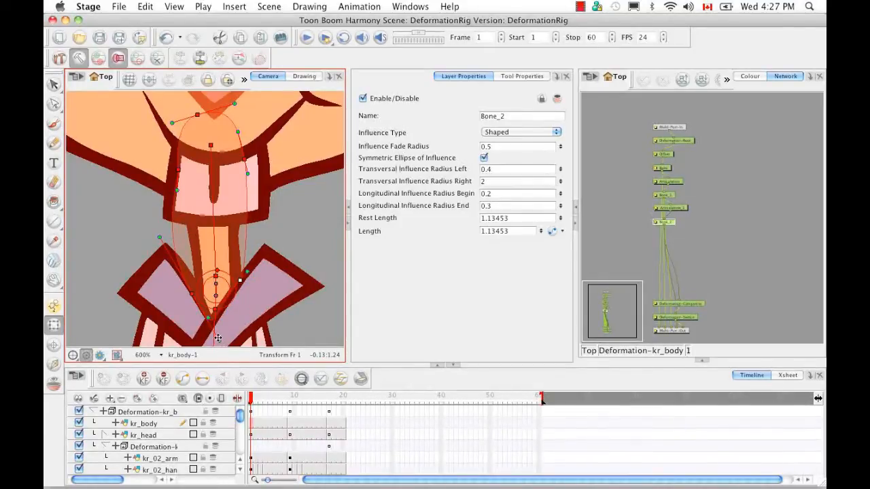
left_click_drag(210, 324, 201, 302)
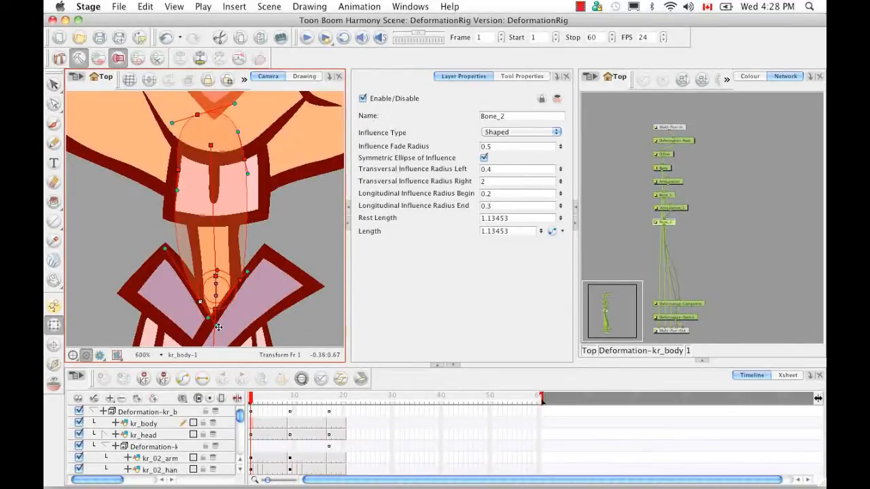
left_click_drag(212, 329, 212, 331)
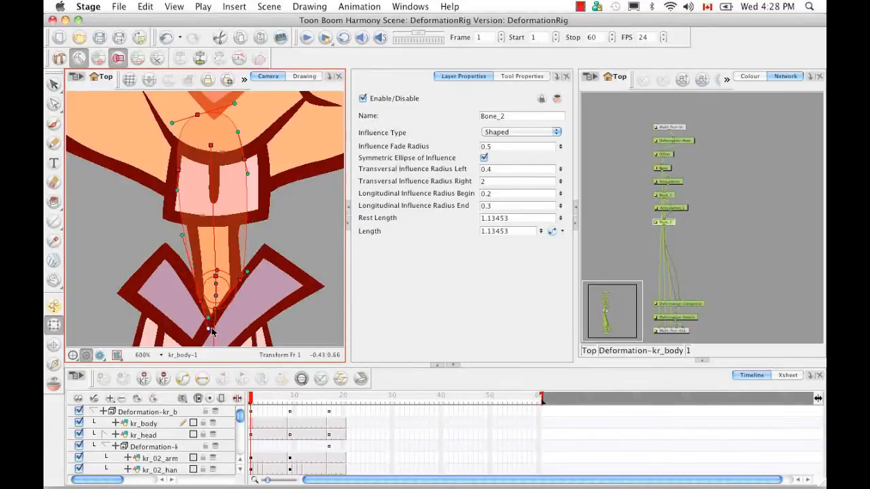
Adjust the lower curve handles of Bone_2's influence shape so both sides hug the neck just above the collar.
left_click_drag(181, 234, 168, 249)
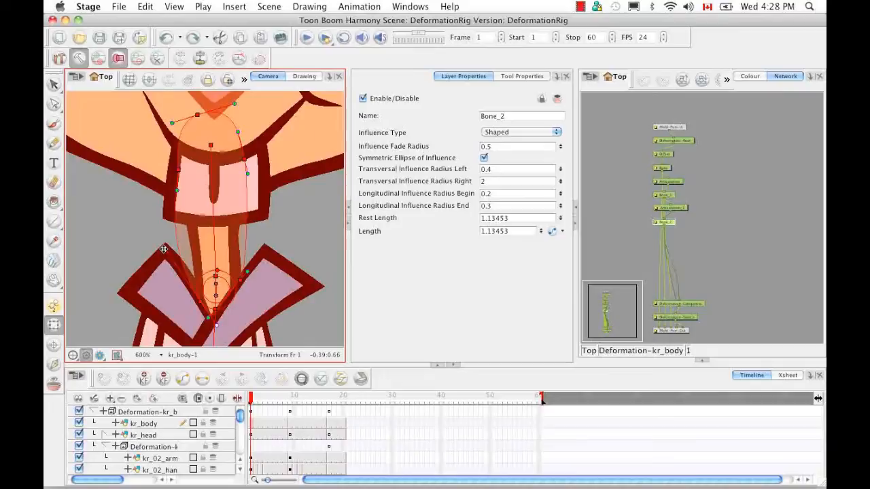
left_click_drag(165, 249, 192, 271)
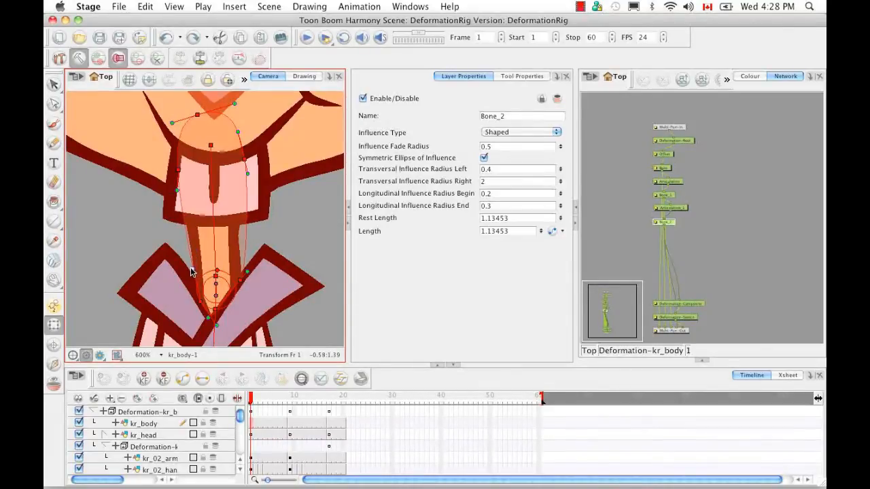
left_click_drag(190, 267, 193, 268)
left_click_drag(248, 272, 240, 258)
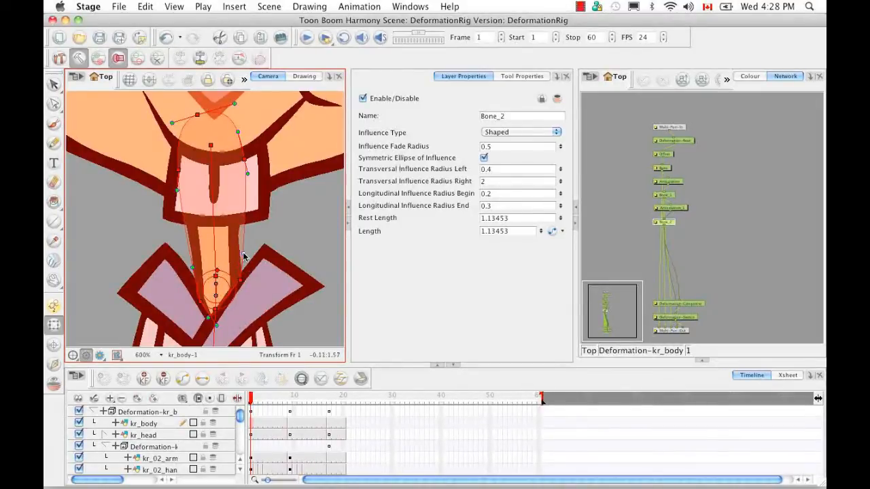
Move the top and side points of Bone_2's influence shape down to the neck just beneath the head.
left_click_drag(243, 163, 238, 170)
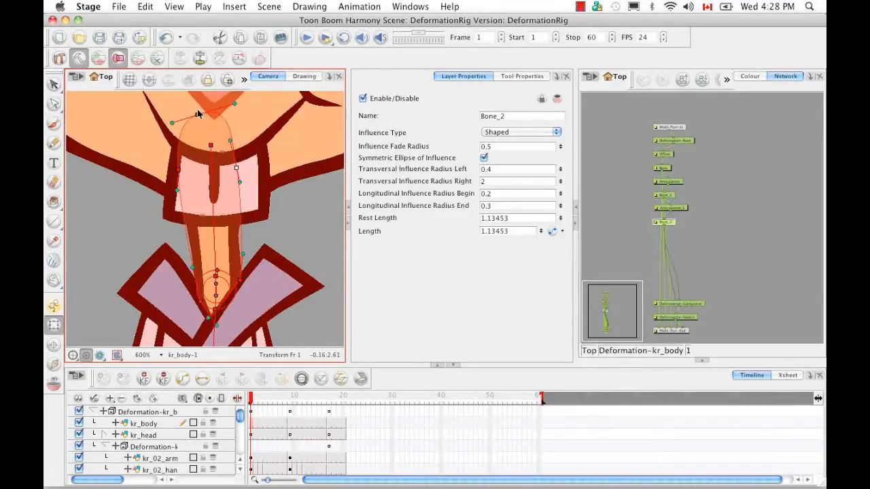
left_click_drag(197, 115, 241, 241)
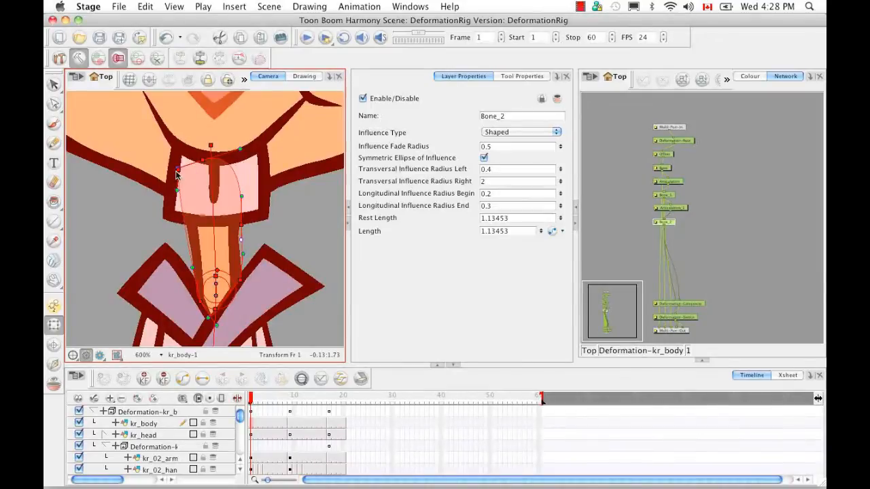
left_click_drag(188, 197, 187, 227)
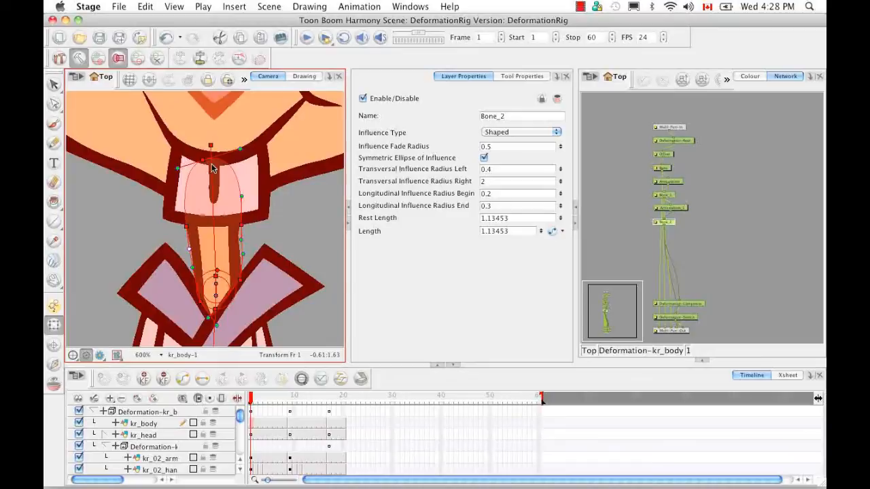
left_click_drag(203, 162, 181, 209)
left_click_drag(248, 215, 231, 213)
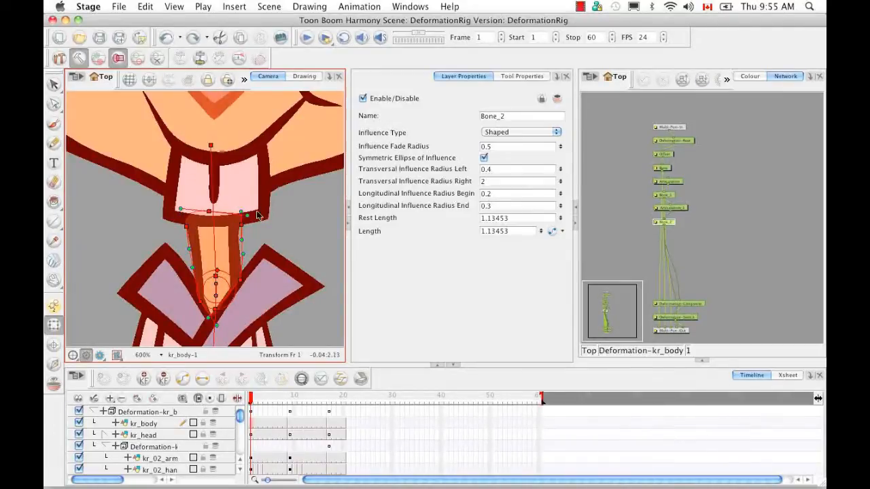
Hide kr_head and raise the top point of Bone_2's influence shape above the neck's rounded end, widening its curve on both sides.
left_click(78, 435)
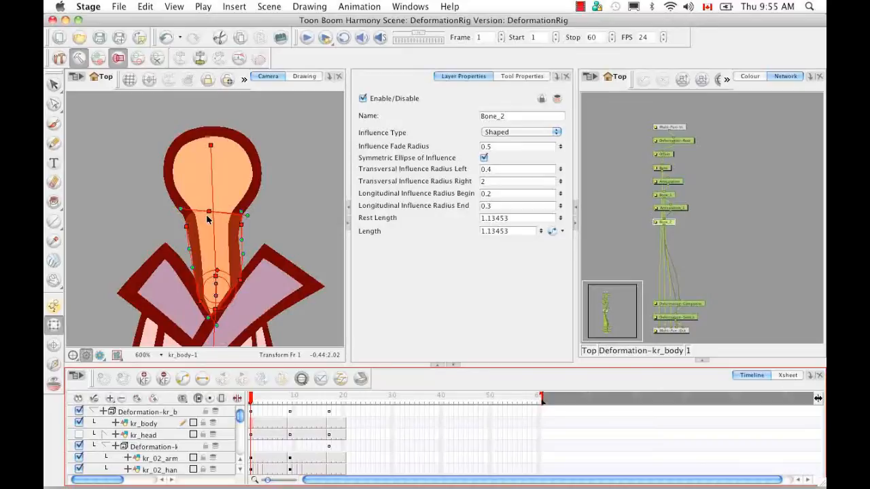
left_click_drag(210, 212, 212, 125)
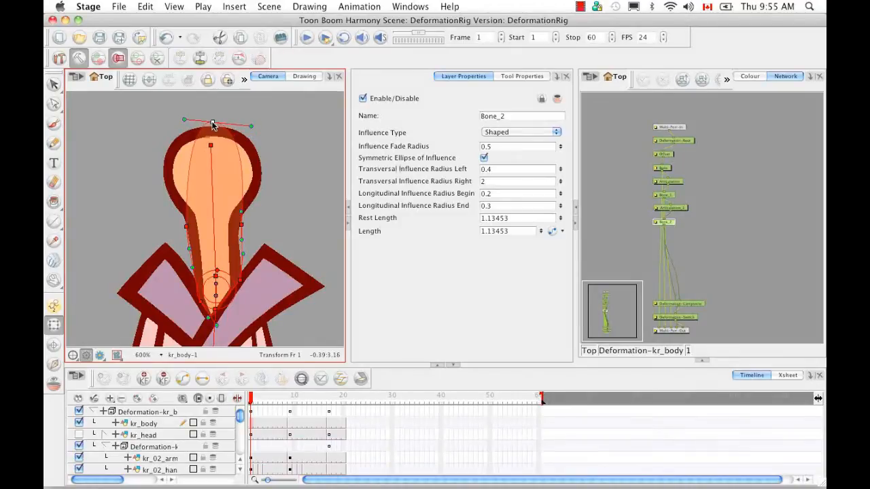
mouse_move(189, 249)
left_mouse_down()
mouse_move(170, 225)
mouse_move(192, 261)
left_mouse_up()
mouse_move(187, 228)
left_mouse_down()
mouse_move(175, 210)
mouse_move(183, 225)
left_mouse_up()
left_click_drag(190, 120, 114, 138)
left_click_drag(250, 116, 304, 120)
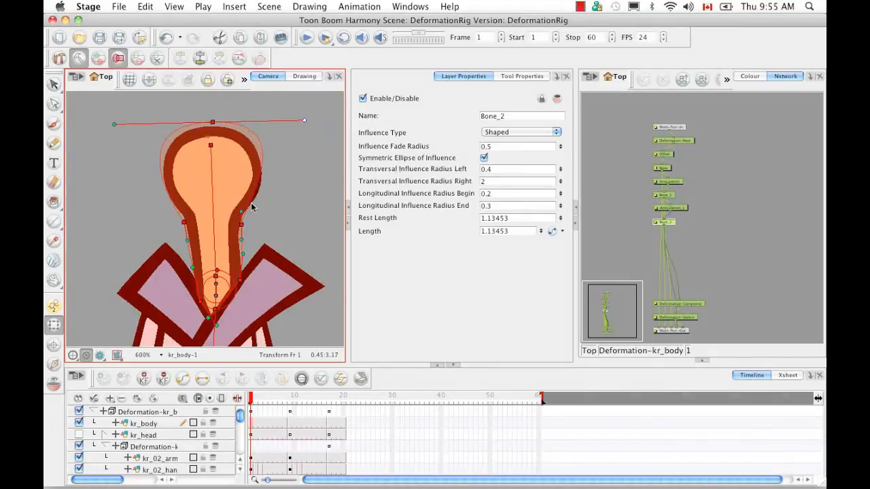
Bulge the sides of Bone_2's influence shape outward so they clear the outline where the neck widens.
left_click_drag(240, 213, 261, 203)
mouse_move(177, 221)
left_mouse_down()
mouse_move(169, 218)
mouse_move(181, 222)
left_mouse_up()
left_click(180, 217)
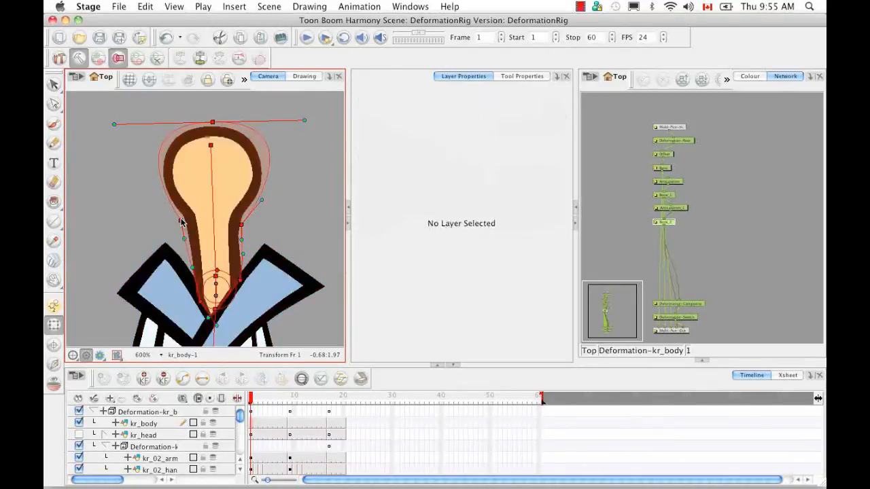
left_click(180, 221)
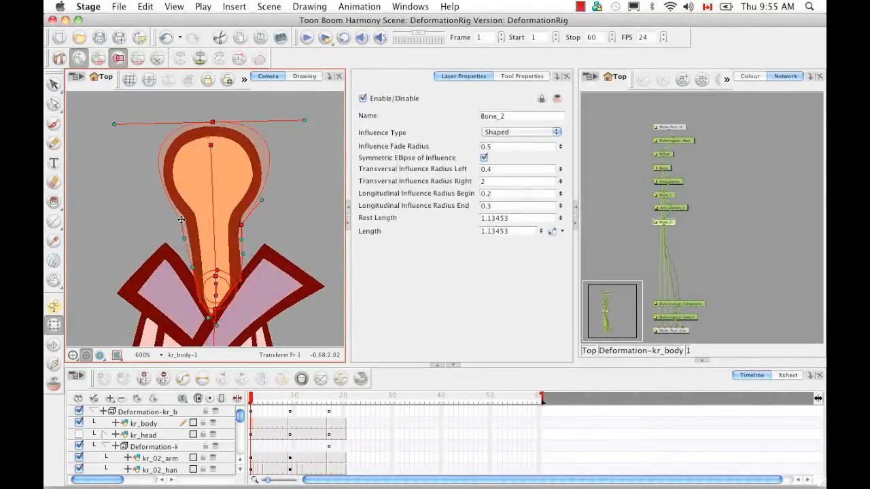
left_click_drag(181, 217, 164, 205)
Fine-tune the top point and side handles of Bone_2's influence shape so it closely and evenly surrounds the neck's rounded end.
left_click_drag(117, 125, 121, 129)
left_click_drag(306, 114, 293, 122)
left_click_drag(212, 123, 213, 126)
left_click_drag(264, 208, 264, 217)
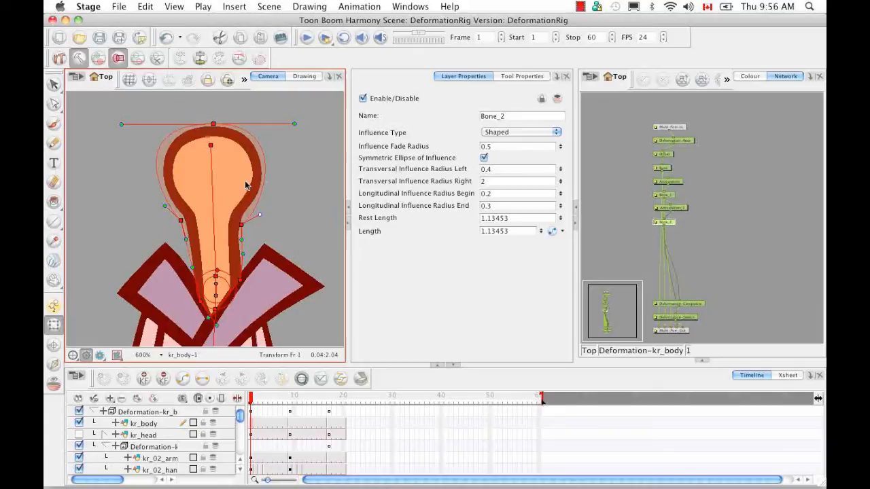
left_click_drag(166, 208, 165, 213)
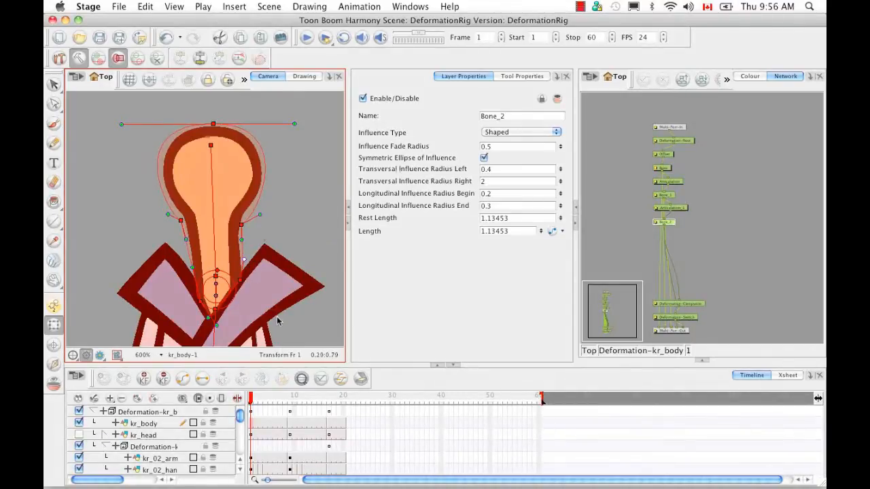
Show the kr_head layer again and leave rigging mode with Bone_2 selected.
left_click(79, 435)
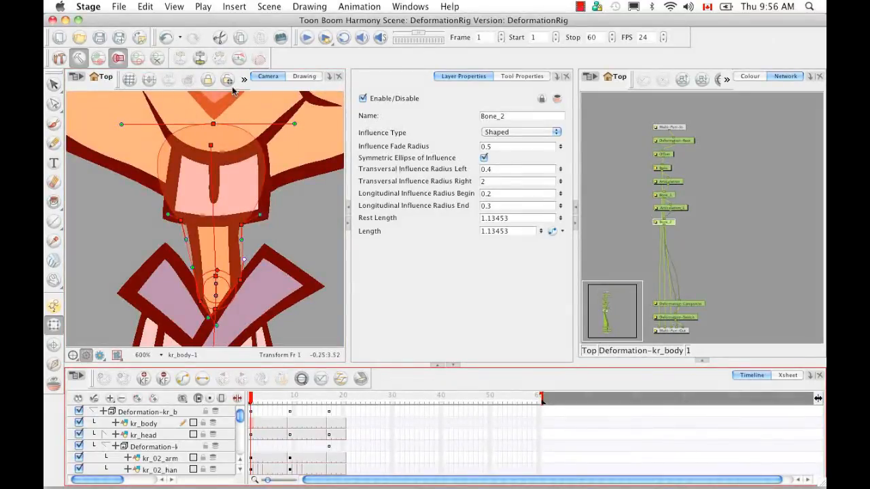
left_click(665, 226)
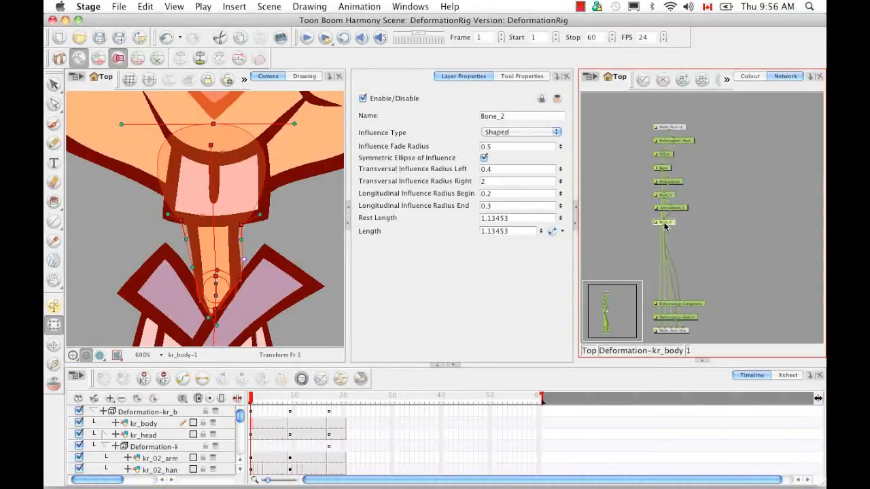
left_click(78, 59)
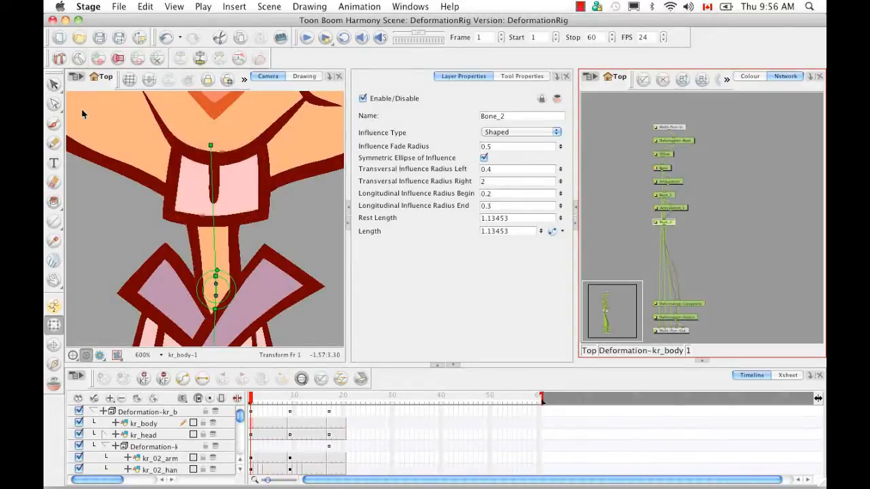
Try the Zero influence type on Articulation_1, test-rotate the neck and undo the rotation.
left_click(676, 212)
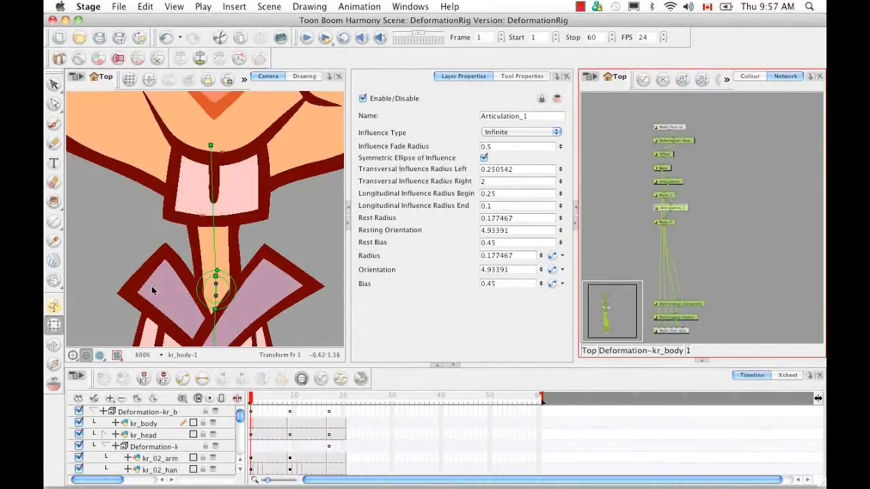
left_click(556, 132)
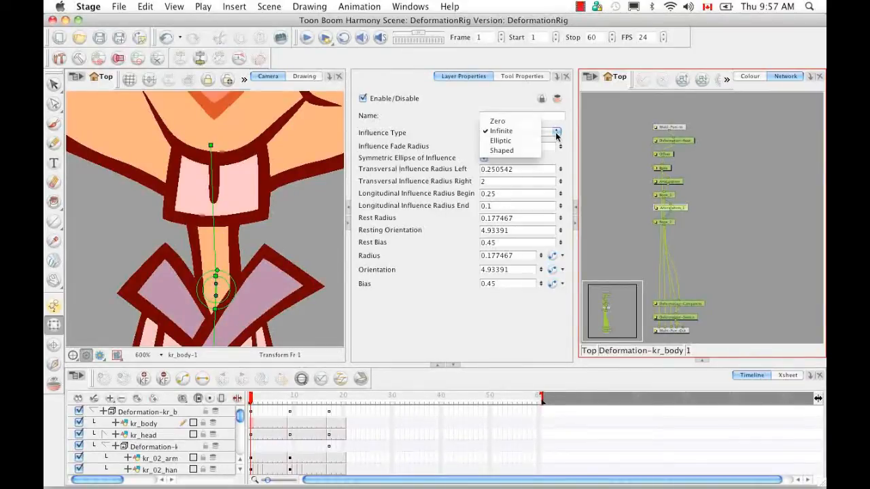
left_click(532, 120)
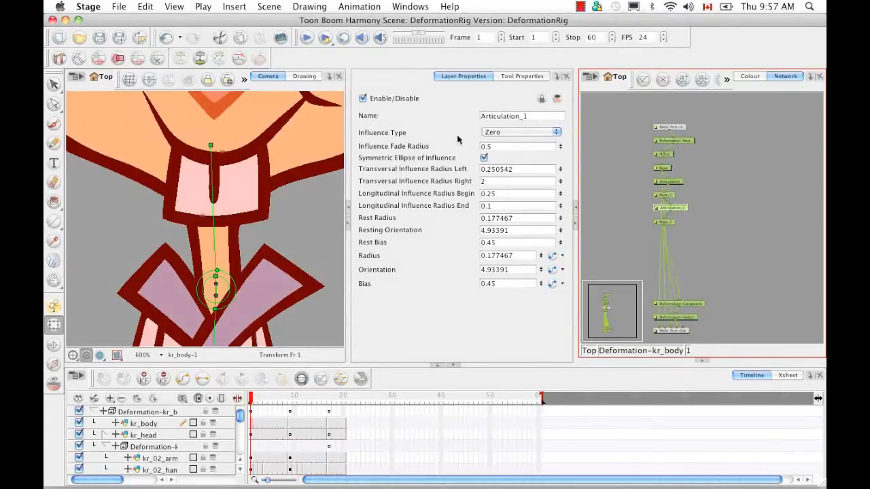
left_click_drag(216, 218, 228, 238)
key("ctrl+z")
Set Articulation_1's influence type to Elliptic, test-rotating the neck and undoing the rotation.
left_click(553, 136)
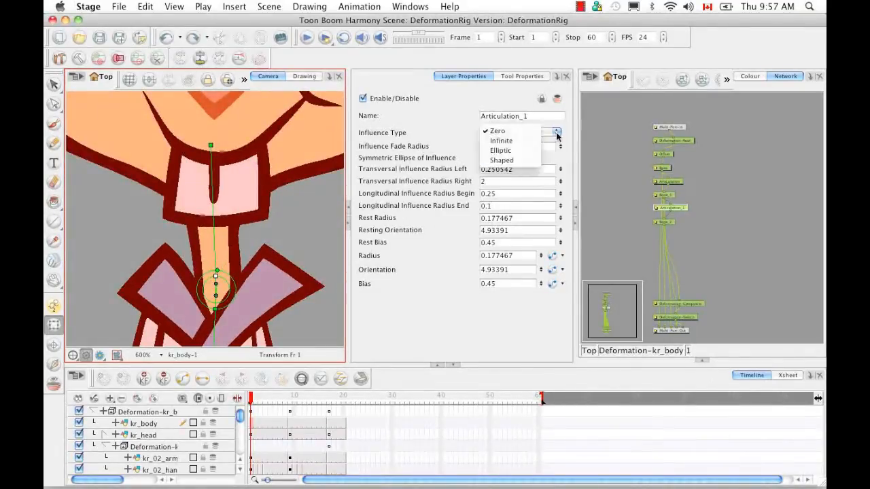
left_click(521, 150)
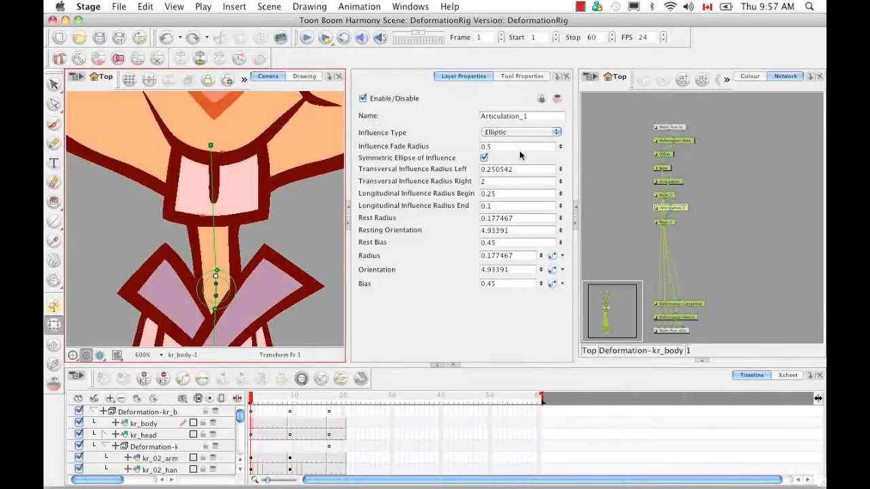
mouse_move(216, 244)
left_mouse_down()
mouse_move(238, 244)
mouse_move(190, 244)
mouse_move(231, 256)
mouse_move(217, 258)
left_mouse_up()
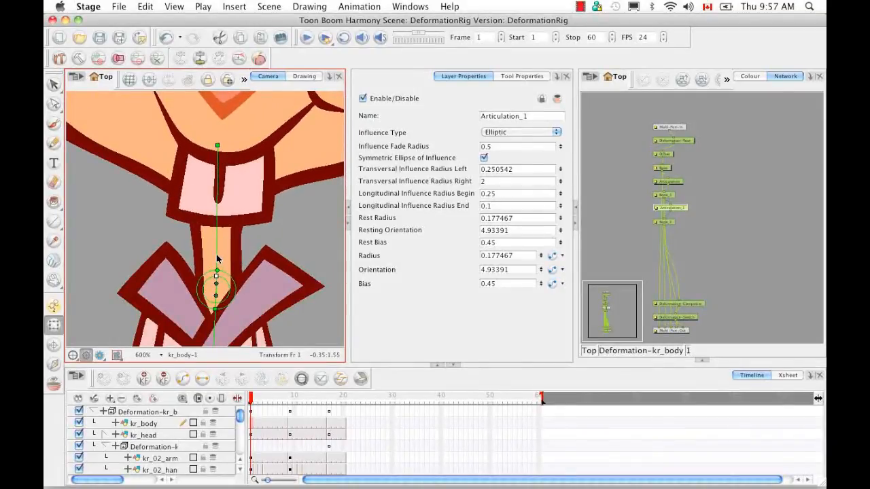
key("ctrl+z")
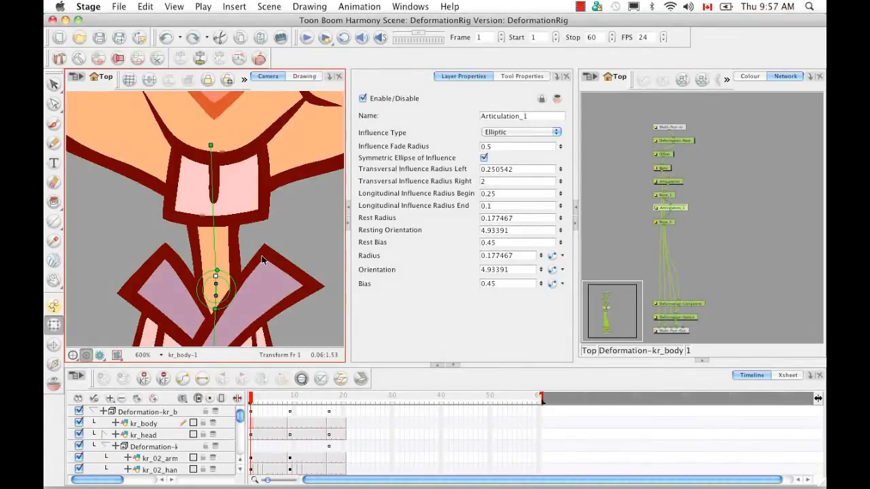
Set Bone_2's Influence Fade Radius to 0.1 with its influence zone displayed, then test-rotate the neck with the zone hidden and undo the rotation.
left_click(668, 224)
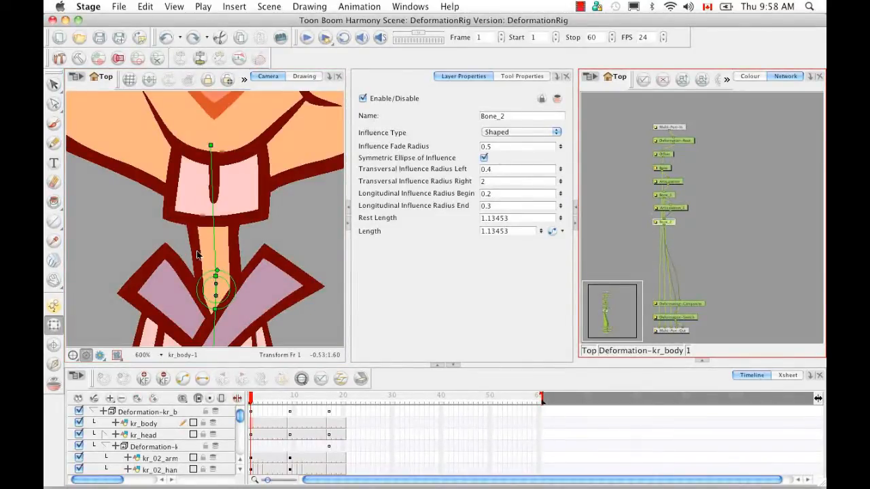
left_click(115, 60)
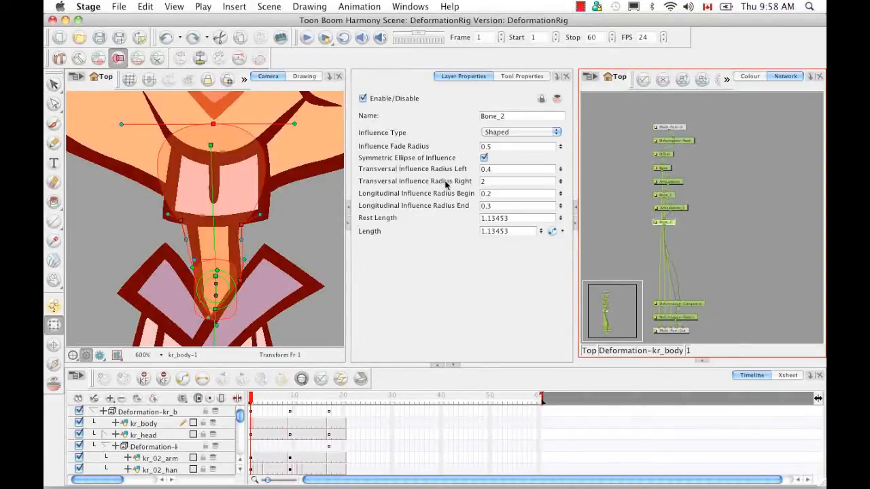
left_click(484, 147)
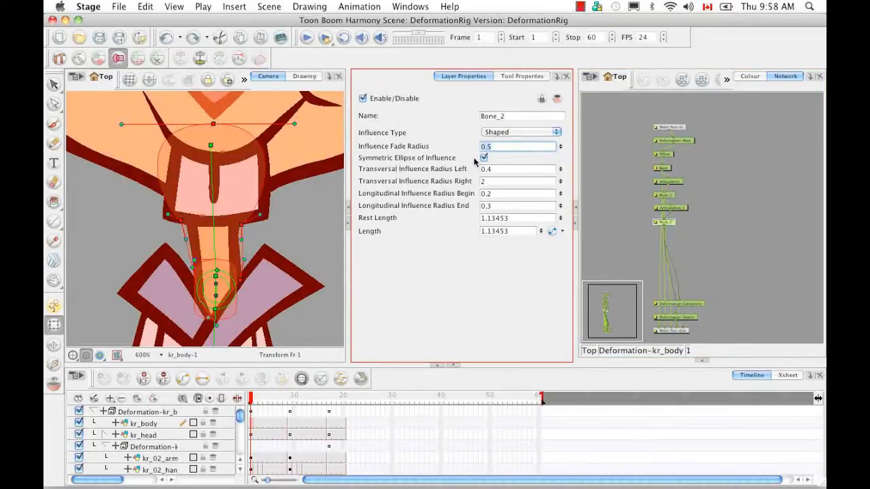
type("0")
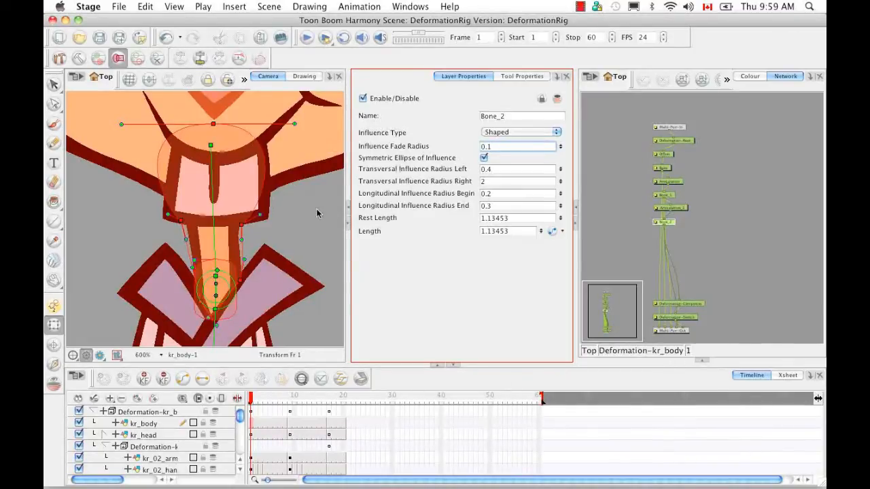
left_click(118, 59)
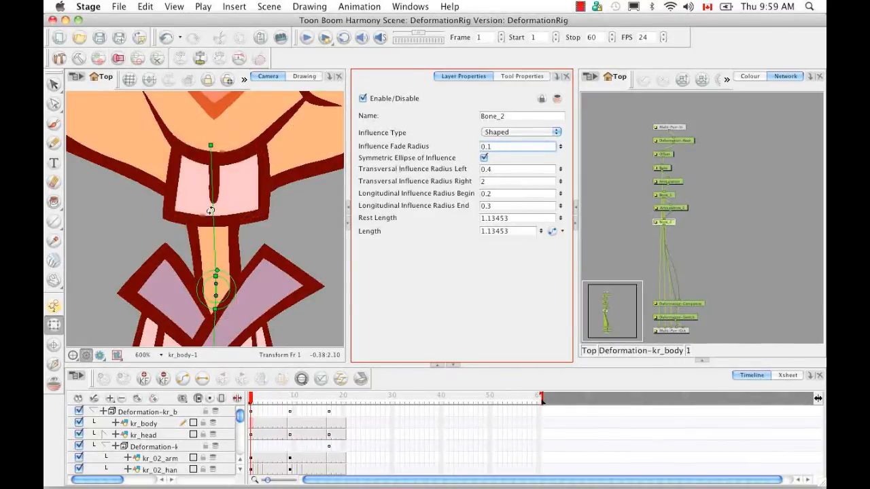
left_click(231, 206)
left_click_drag(231, 206, 218, 219)
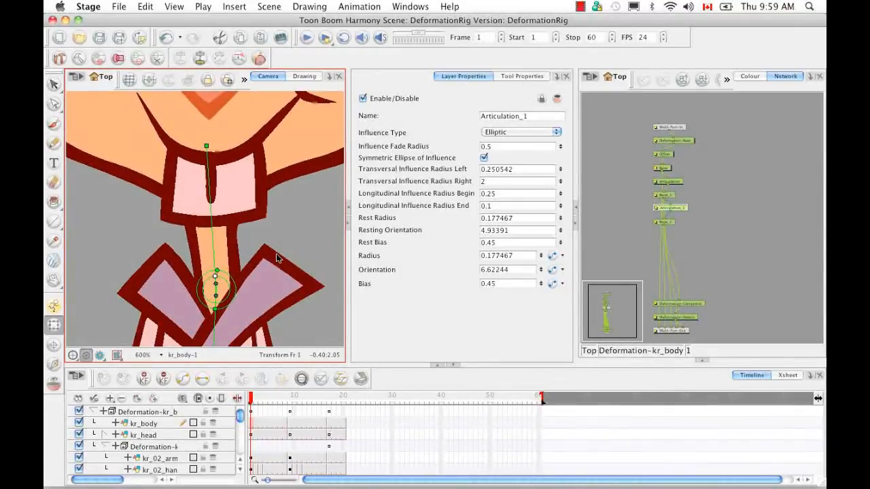
key("ctrl+z")
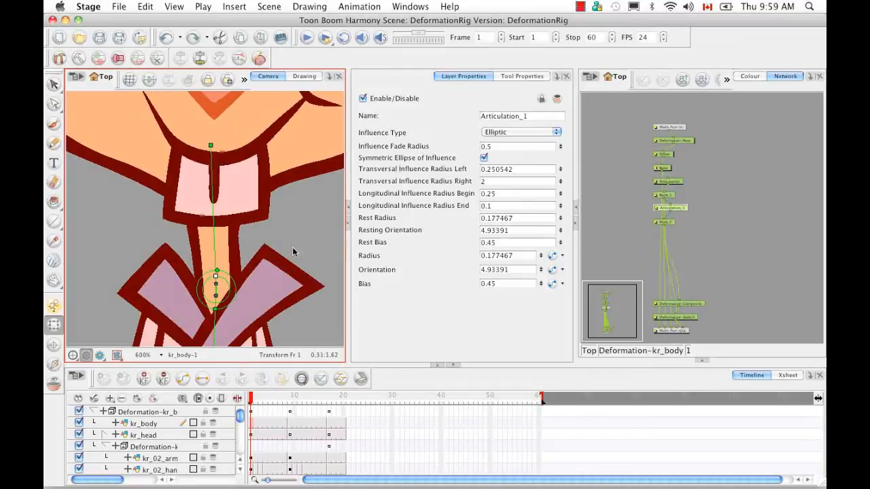
Set Articulation_1's Influence Fade Radius to 0.1, test-rotating the neck and undoing the rotation.
left_click(670, 224)
left_click(678, 209)
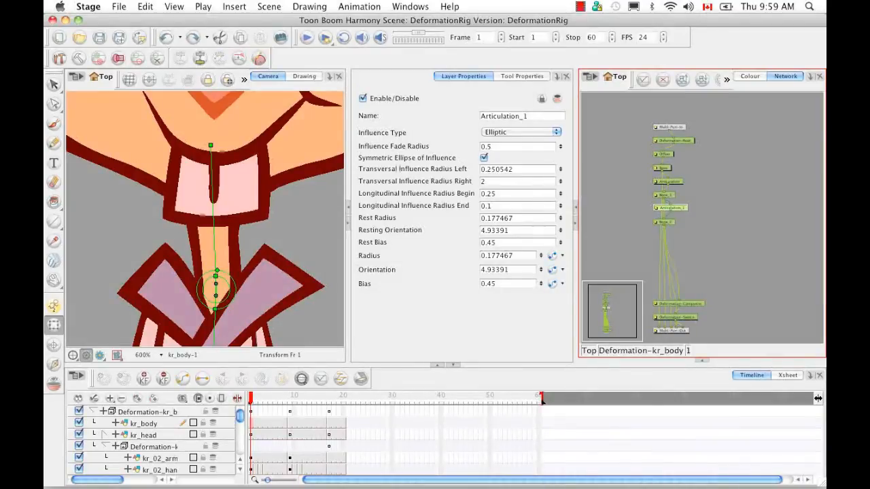
left_click(486, 147)
type("0")
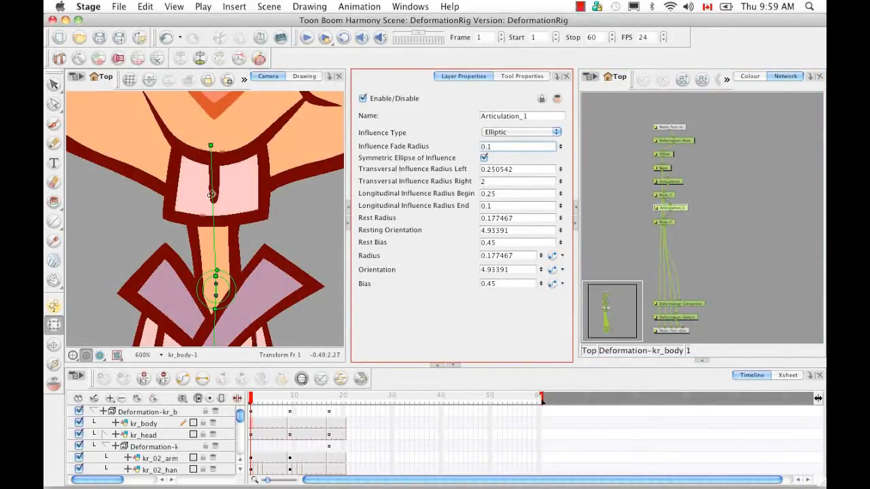
mouse_move(212, 193)
left_mouse_down()
mouse_move(237, 189)
mouse_move(259, 199)
mouse_move(176, 229)
mouse_move(217, 209)
mouse_move(253, 222)
mouse_move(224, 207)
mouse_move(238, 202)
left_mouse_up()
key("super+z")
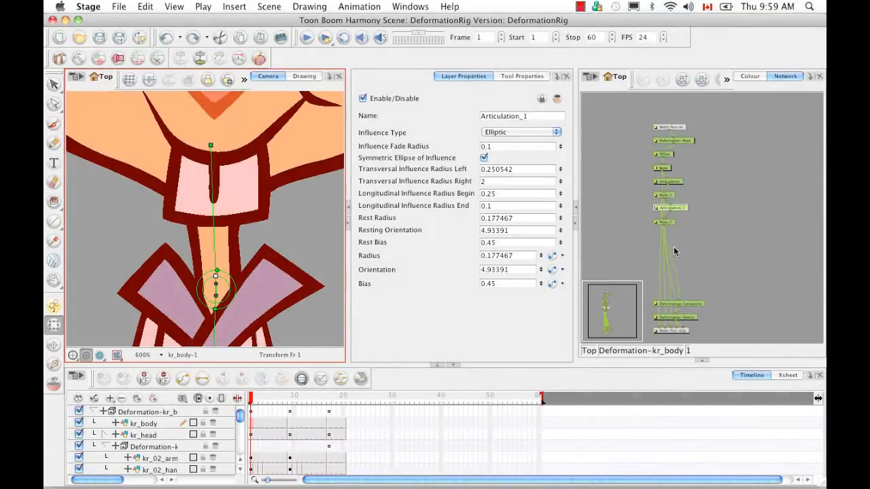
Set the Deformation-Switch's Influence Fade Exponent to 1, test-rotating the neck and undoing the rotation.
left_click(691, 318)
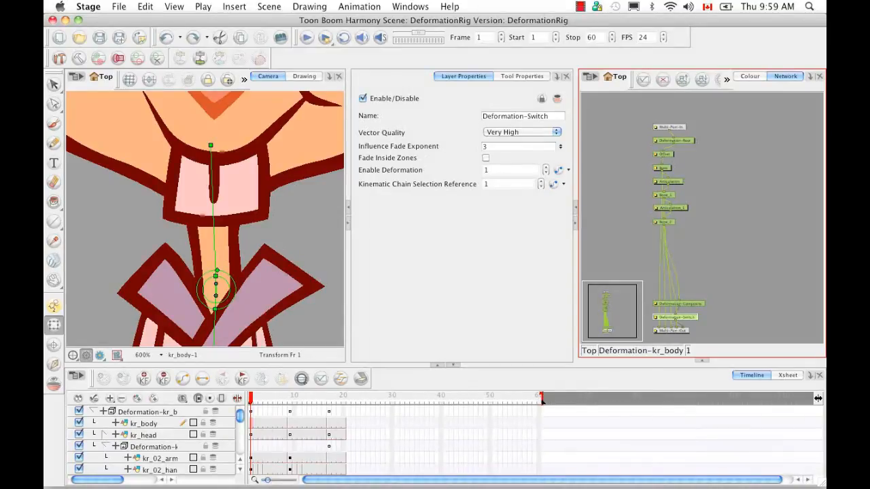
double_click(486, 147)
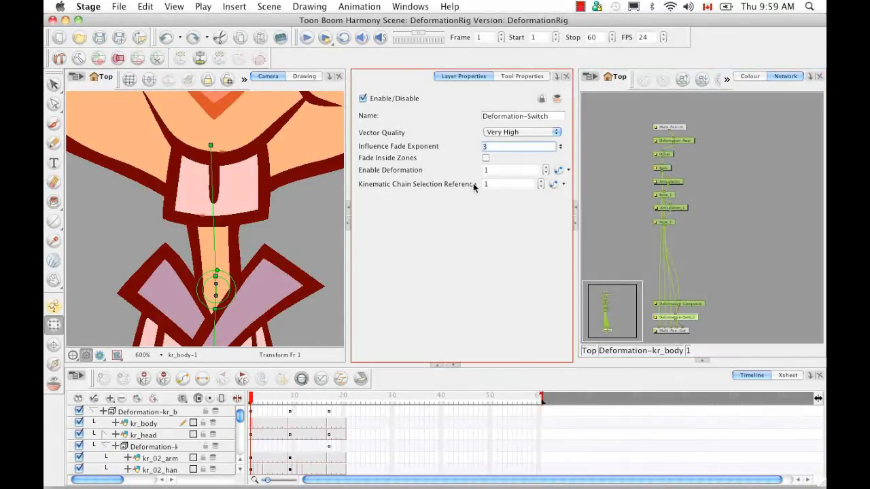
type("1")
key("Return")
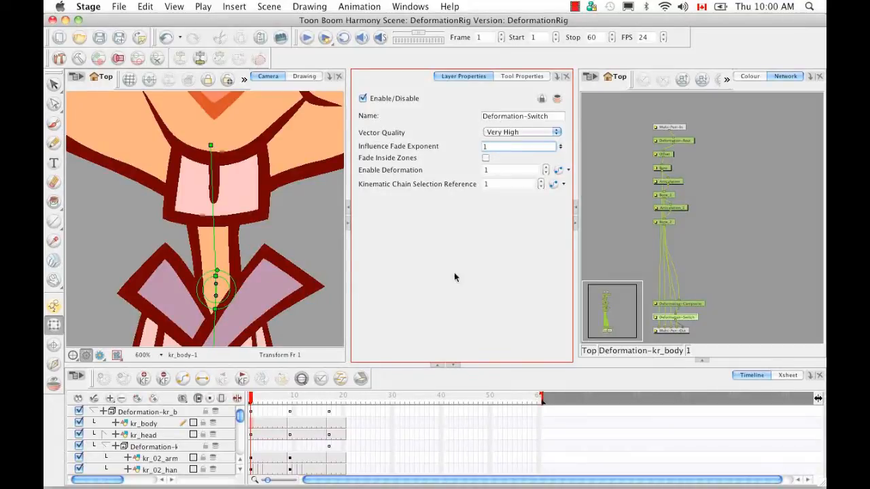
left_click(213, 208)
mouse_move(213, 208)
left_mouse_down()
mouse_move(237, 217)
mouse_move(197, 234)
mouse_move(222, 230)
left_mouse_up()
key("ctrl+z")
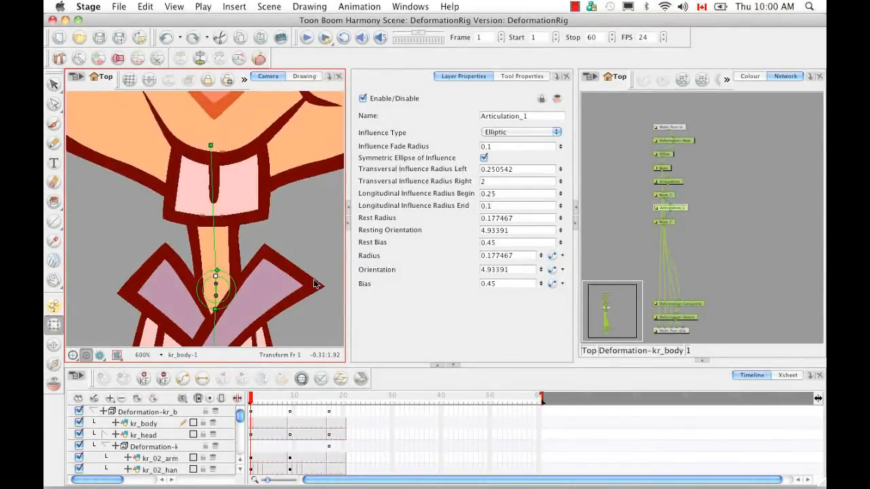
Enable Fade Inside Zones on the neck chain's Deformation-Switch, then test-rotate the neck and undo the rotation.
left_click(693, 318)
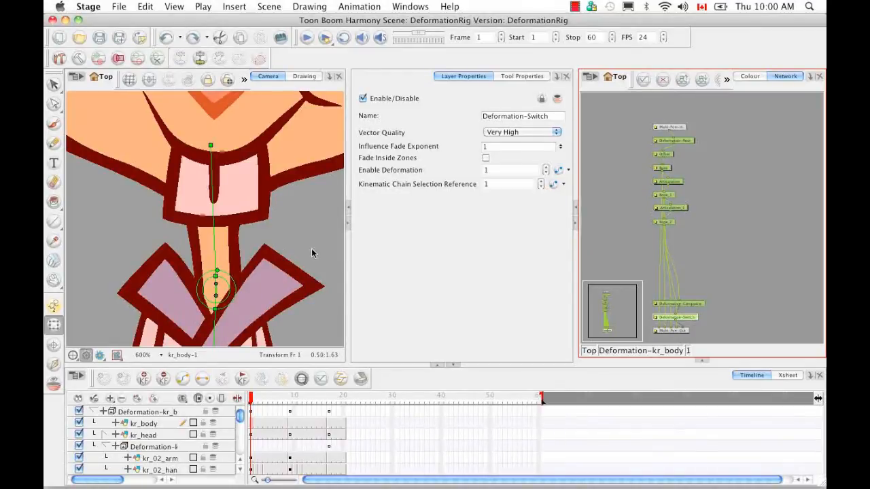
left_click(485, 158)
left_click(226, 225)
left_click_drag(226, 226, 282, 267)
key("super+z")
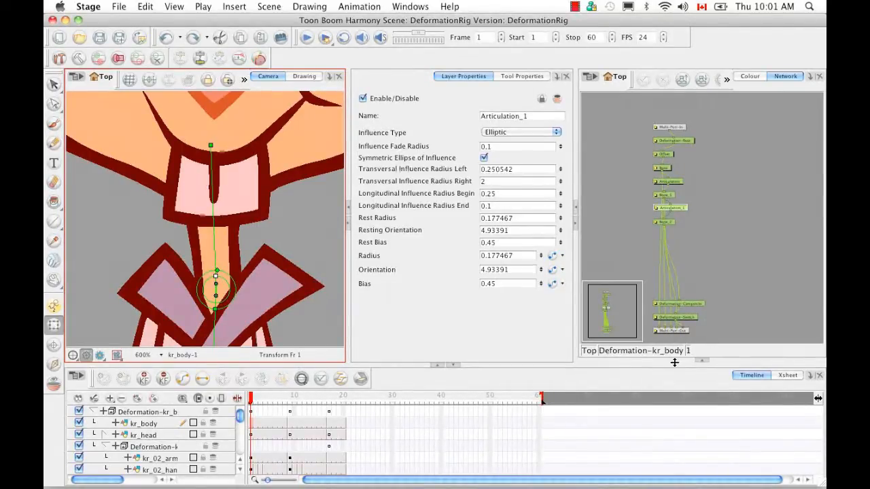
In the parent Deformation-kr_body group, set the Deformation-Switch's Influence Fade Exponent to 1, then test-rotate the neck and undo the rotation.
left_click(655, 350)
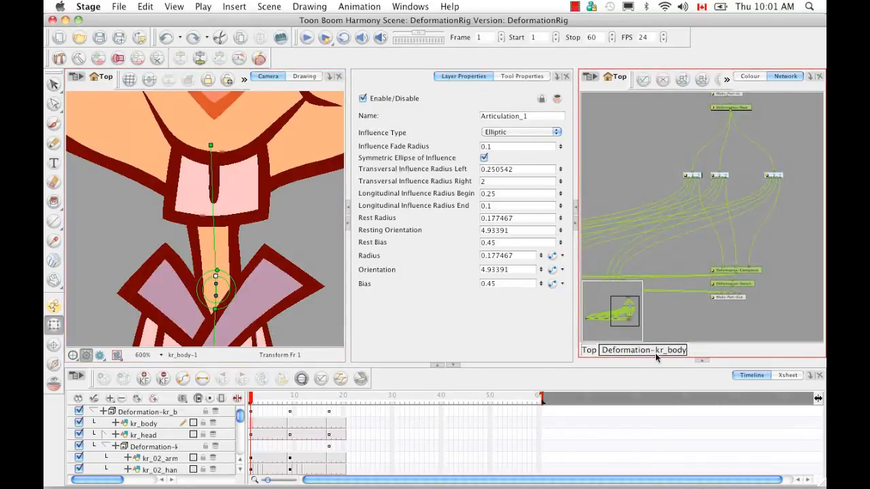
left_click(751, 283)
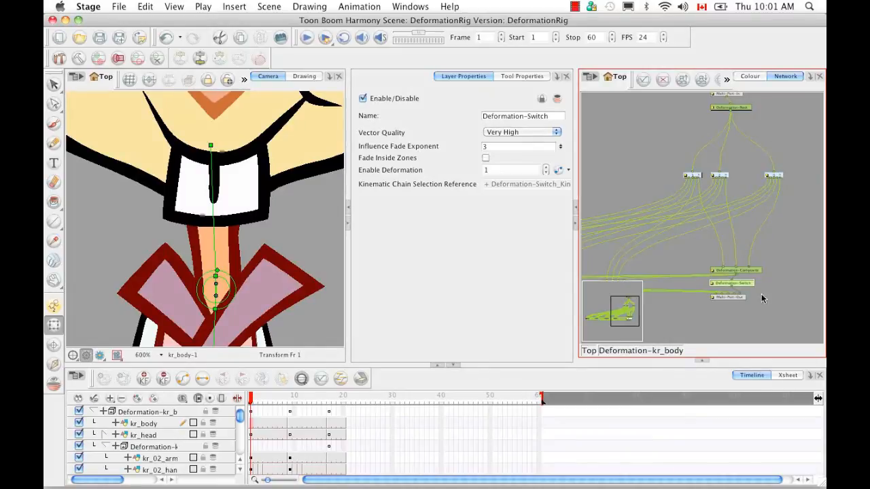
left_click(487, 234)
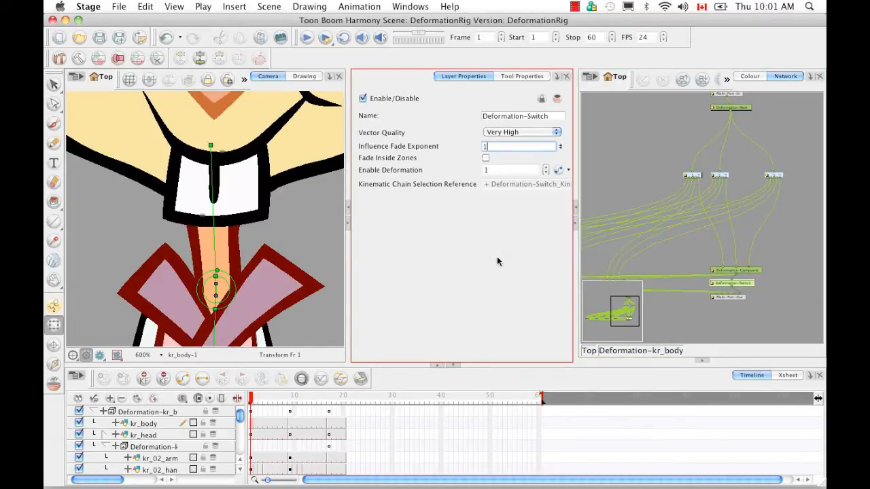
mouse_move(212, 201)
left_mouse_down()
mouse_move(250, 202)
mouse_move(211, 220)
mouse_move(221, 207)
left_mouse_up()
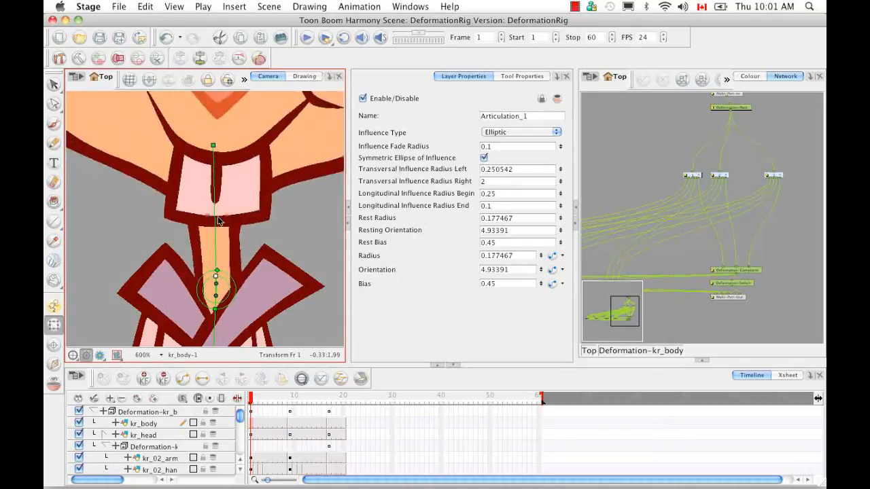
key("super+z")
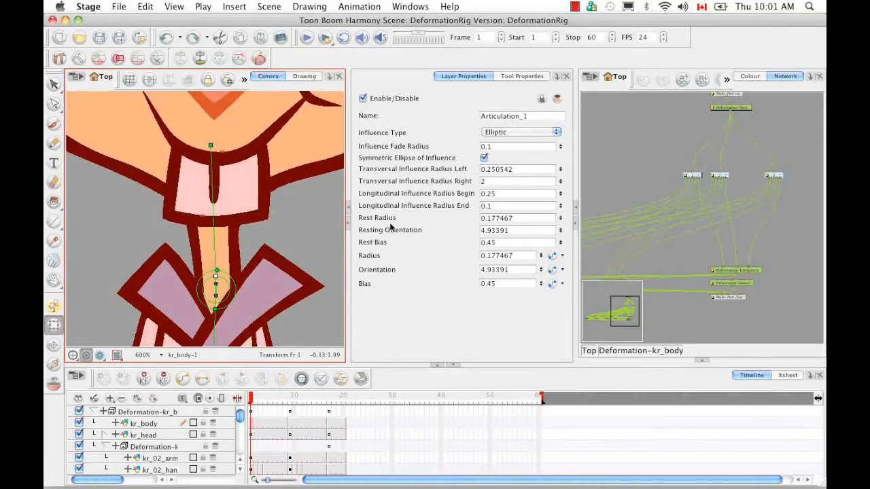
Try Fade Inside Zones on the Deformation-kr_body group's Deformation-Switch by test-rotating the neck, then undo the rotation and disable the option.
left_click(733, 284)
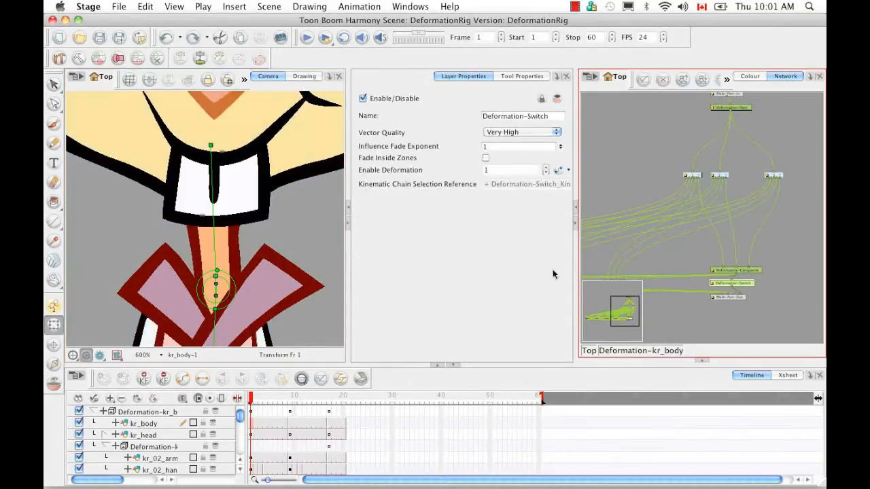
left_click(484, 157)
mouse_move(217, 195)
left_mouse_down()
mouse_move(243, 190)
mouse_move(268, 202)
mouse_move(239, 191)
mouse_move(194, 211)
mouse_move(180, 204)
mouse_move(189, 214)
mouse_move(231, 214)
mouse_move(282, 312)
left_mouse_up()
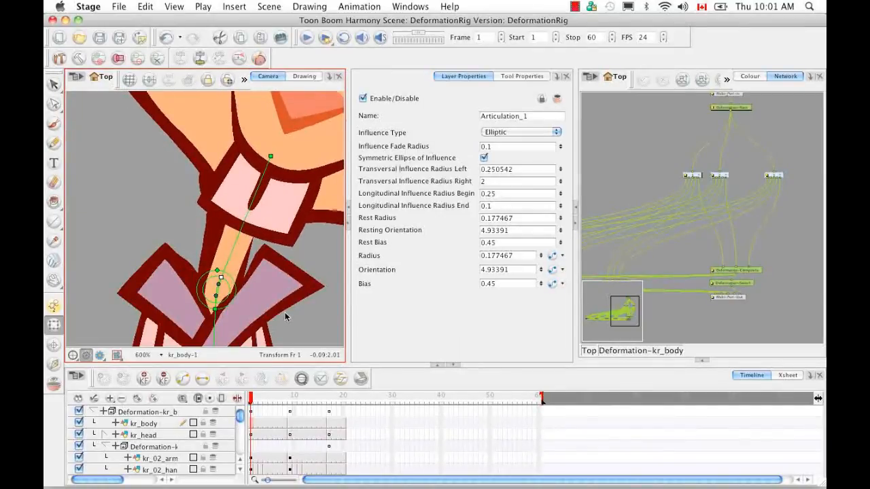
key("super+z")
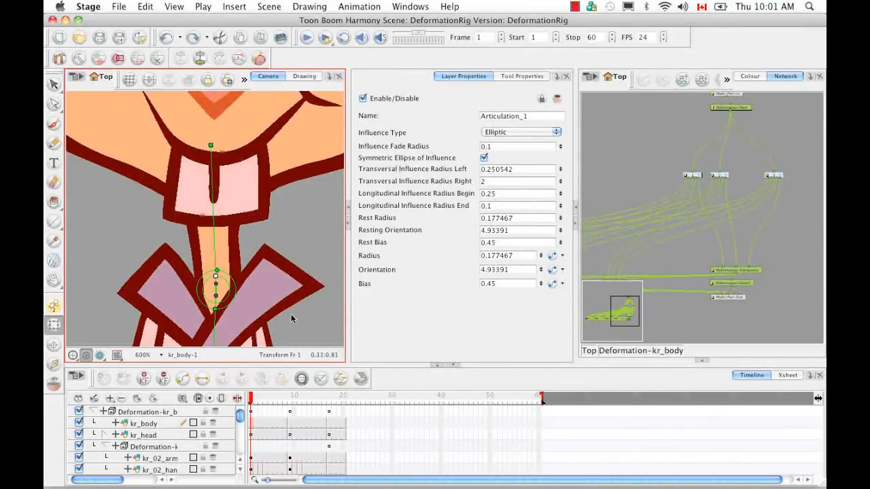
left_click(734, 281)
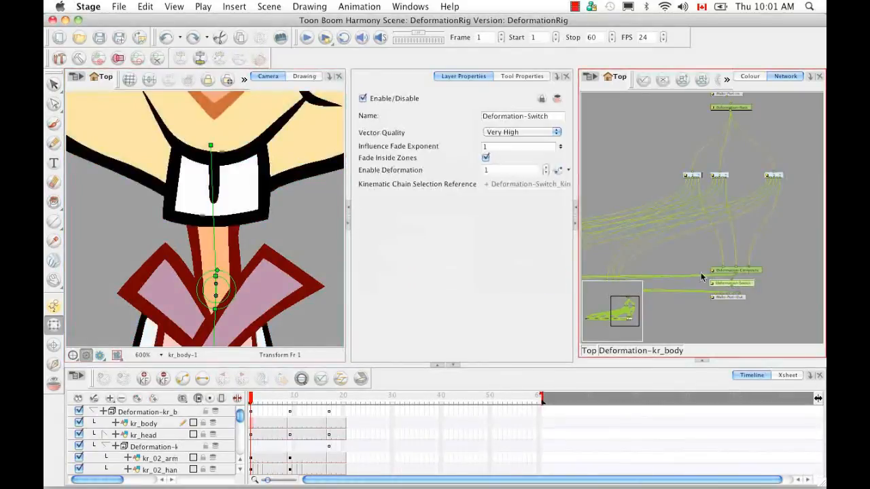
left_click(485, 158)
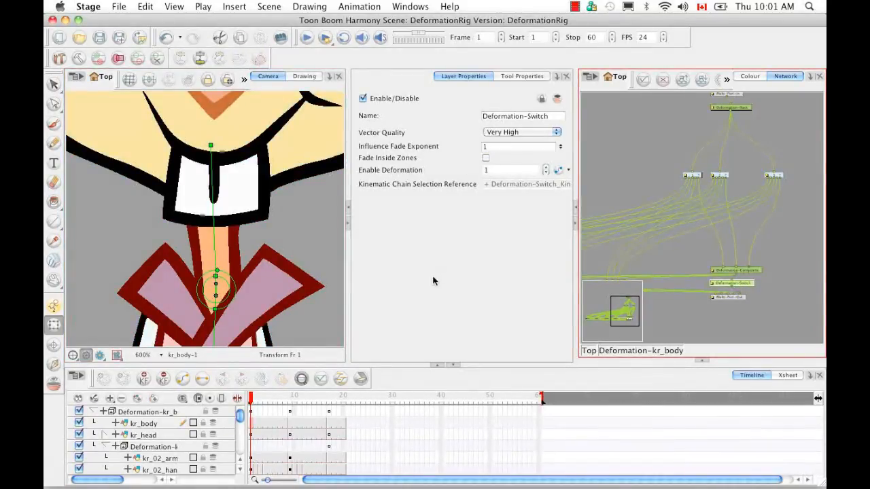